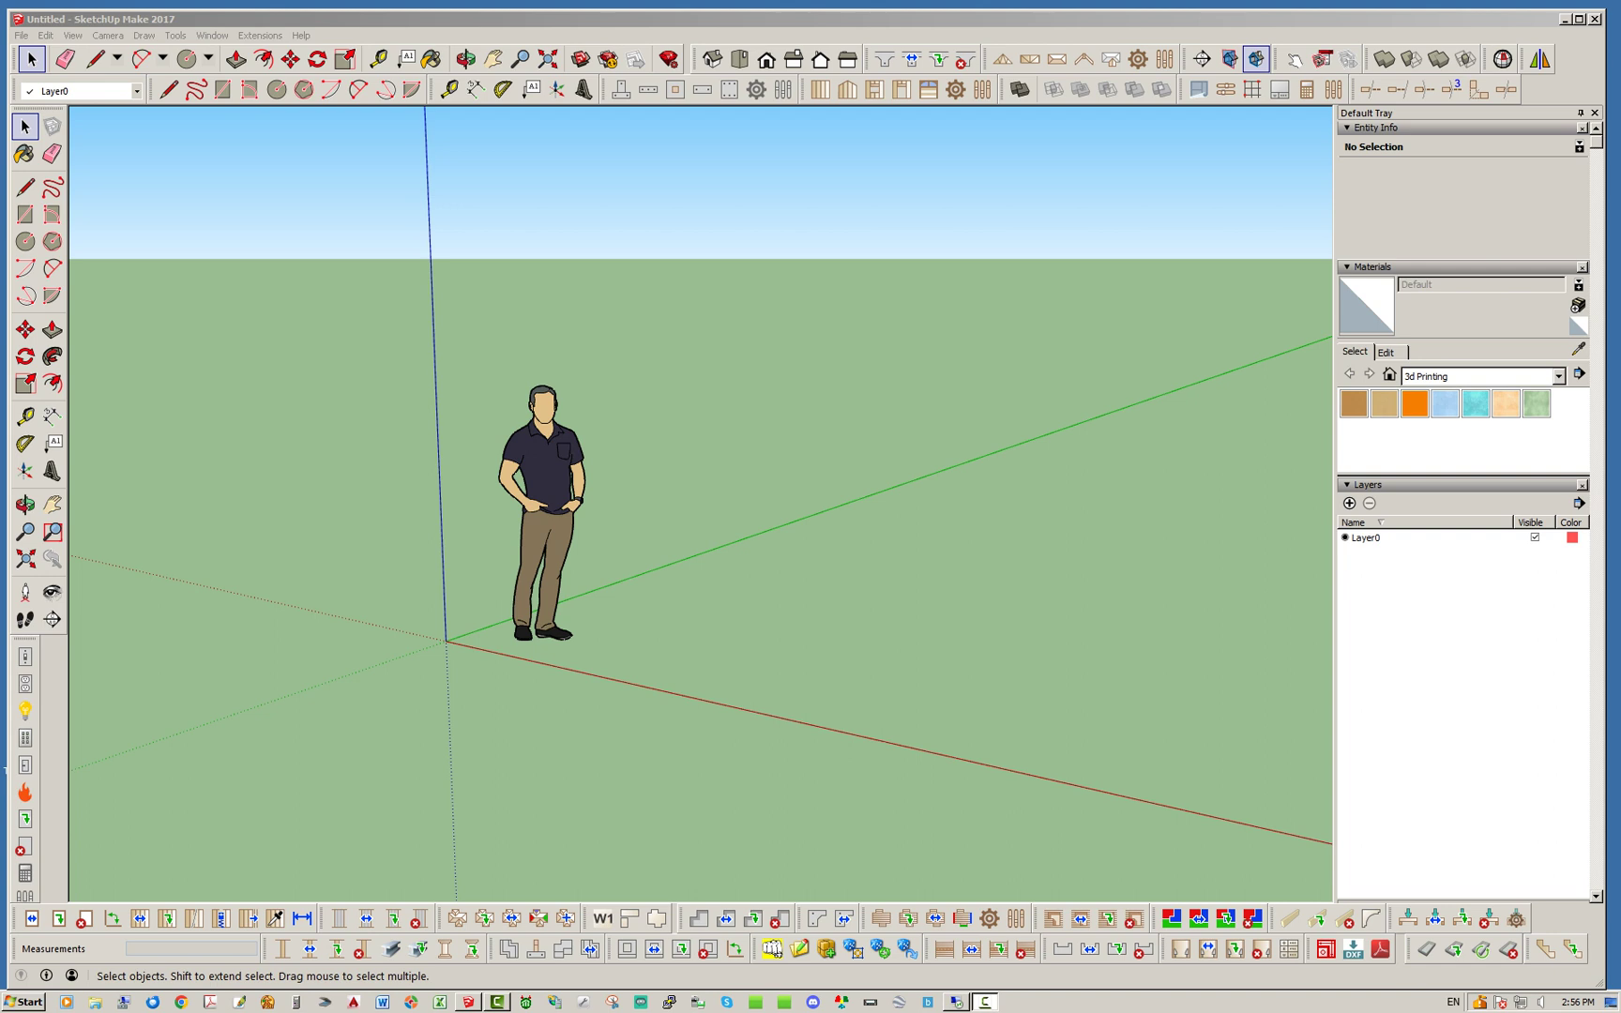
Step: Undock the Medeek Wall toolbar as a floating window and dock it back in its place
drag(590, 917, 633, 803)
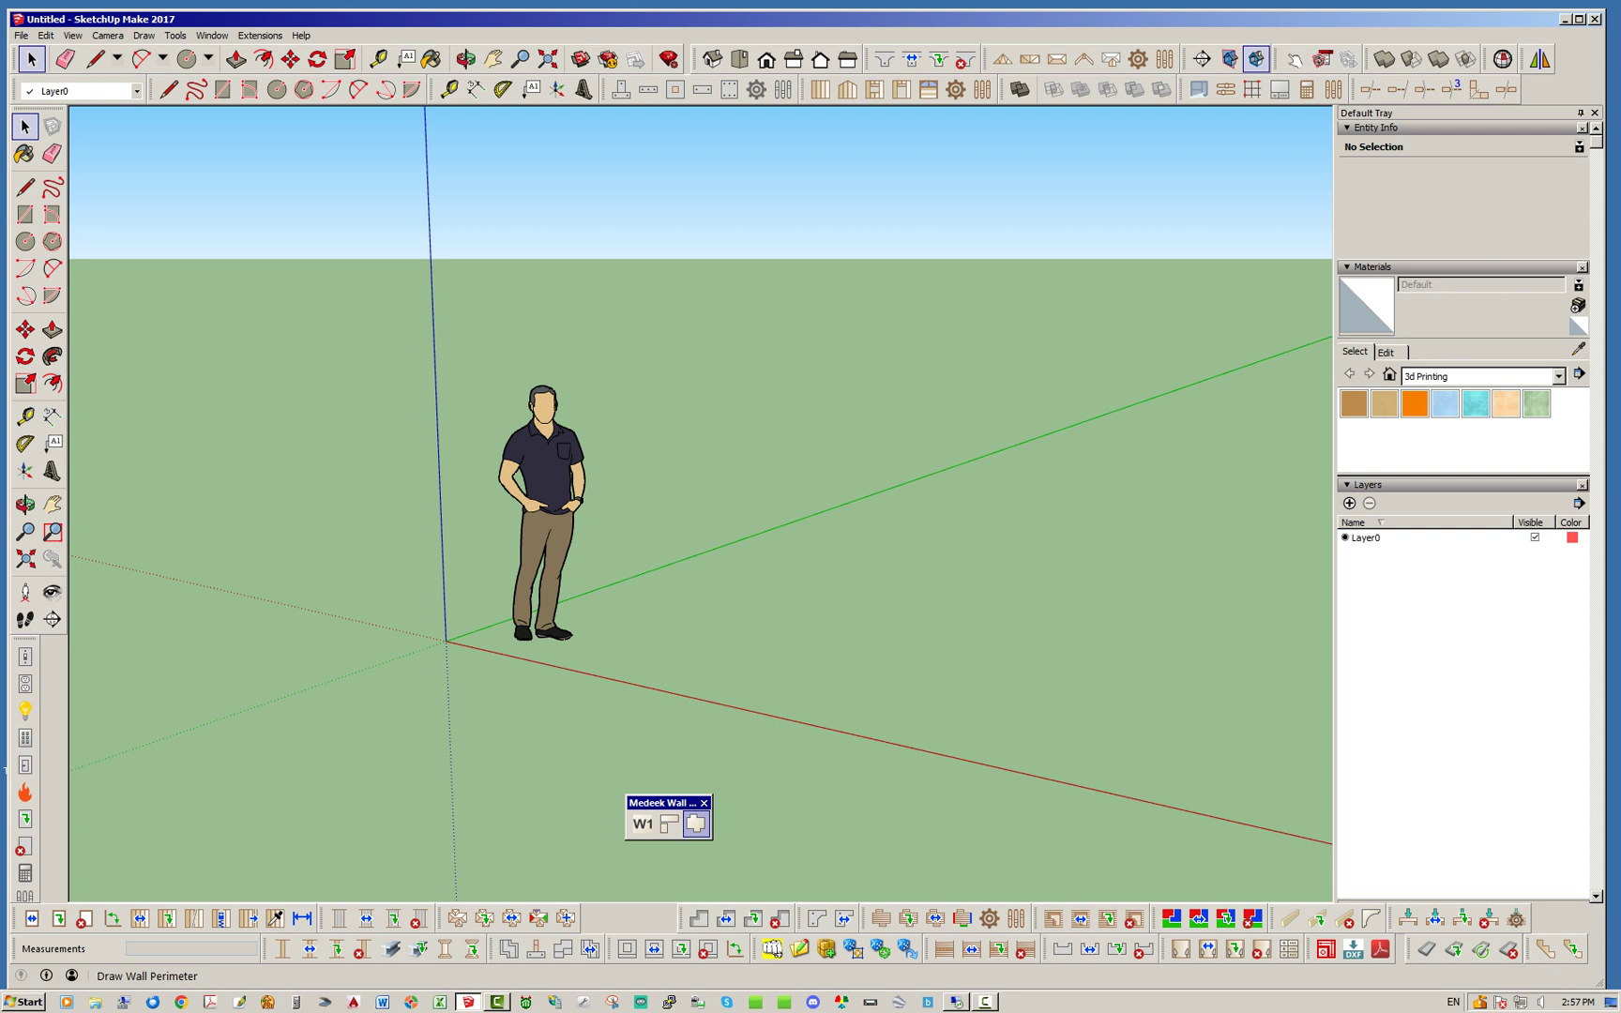
drag(657, 803, 647, 915)
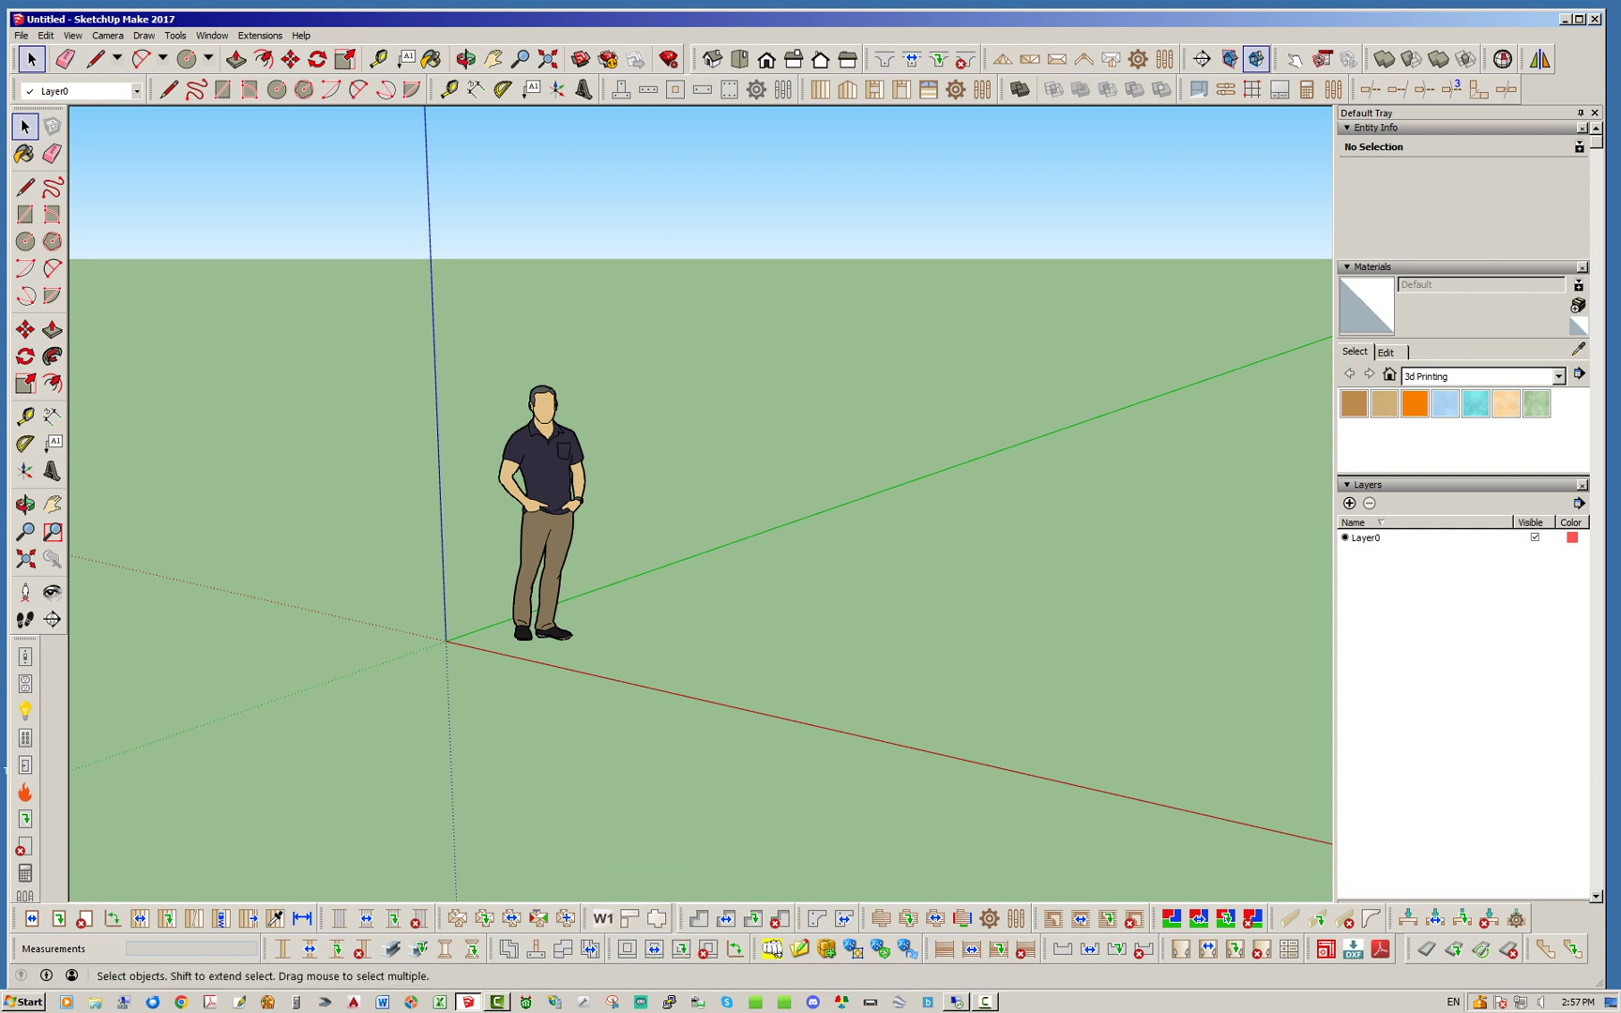
Step: Draw a rectangular reference grid with 1' spacing from the origin, extending along the red and green axes
click(1252, 90)
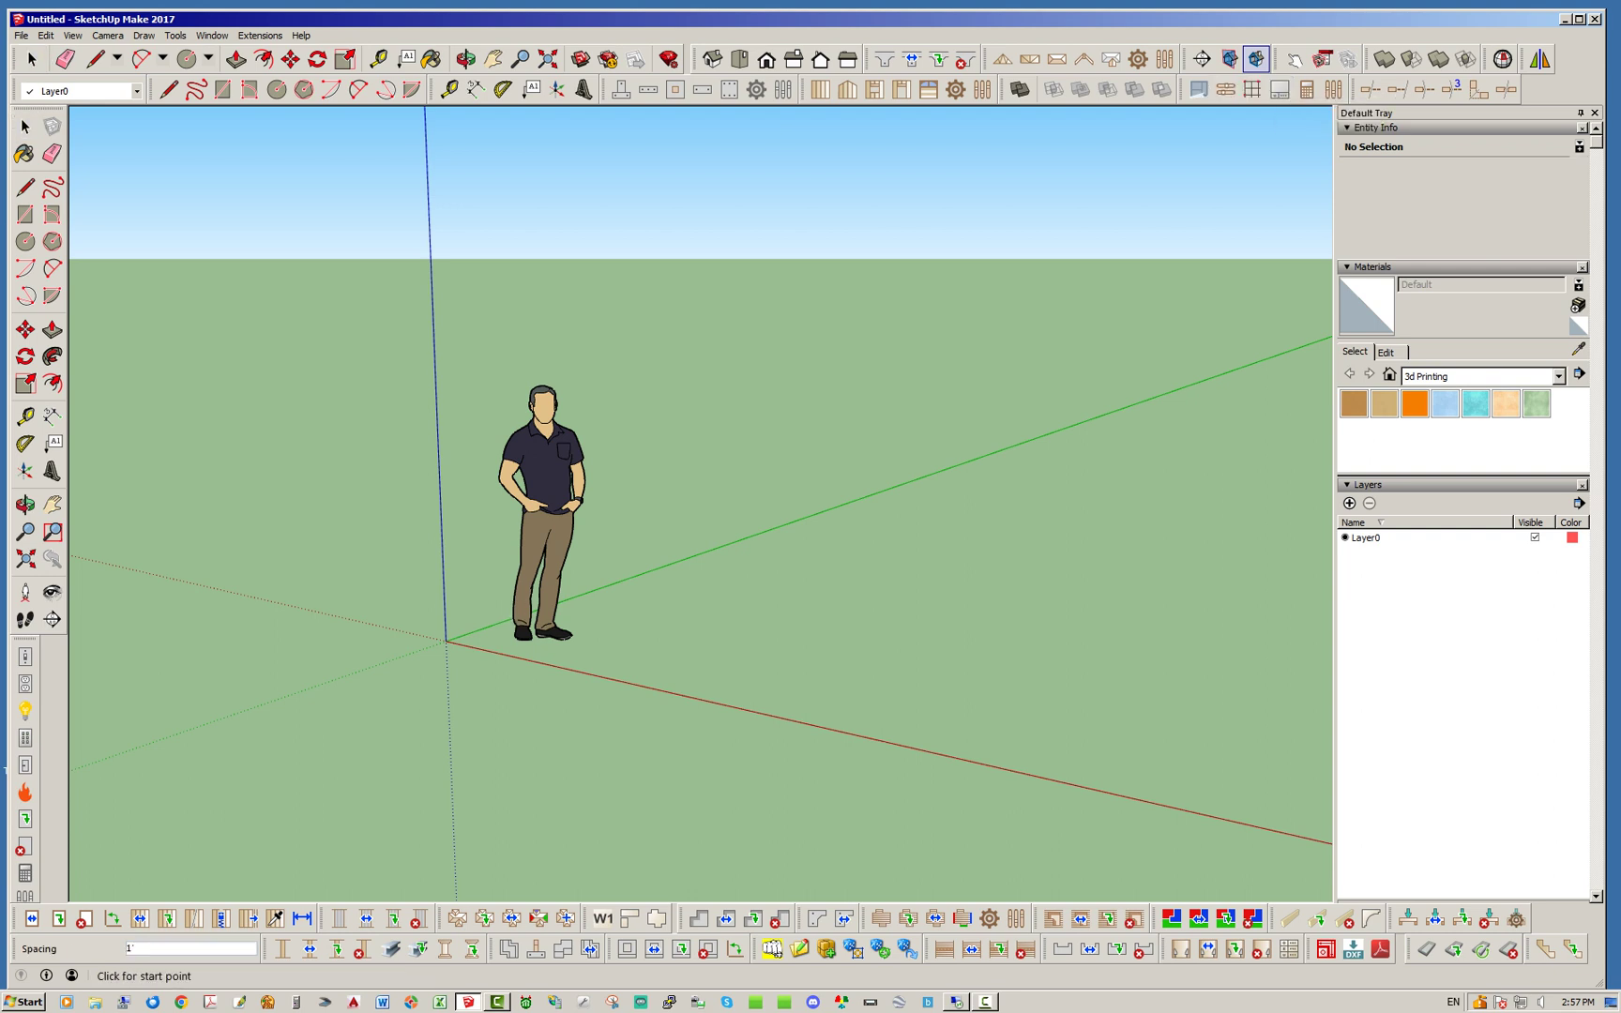
click(446, 641)
scroll(176, 464, down, 4)
middle_drag(349, 361, 357, 428)
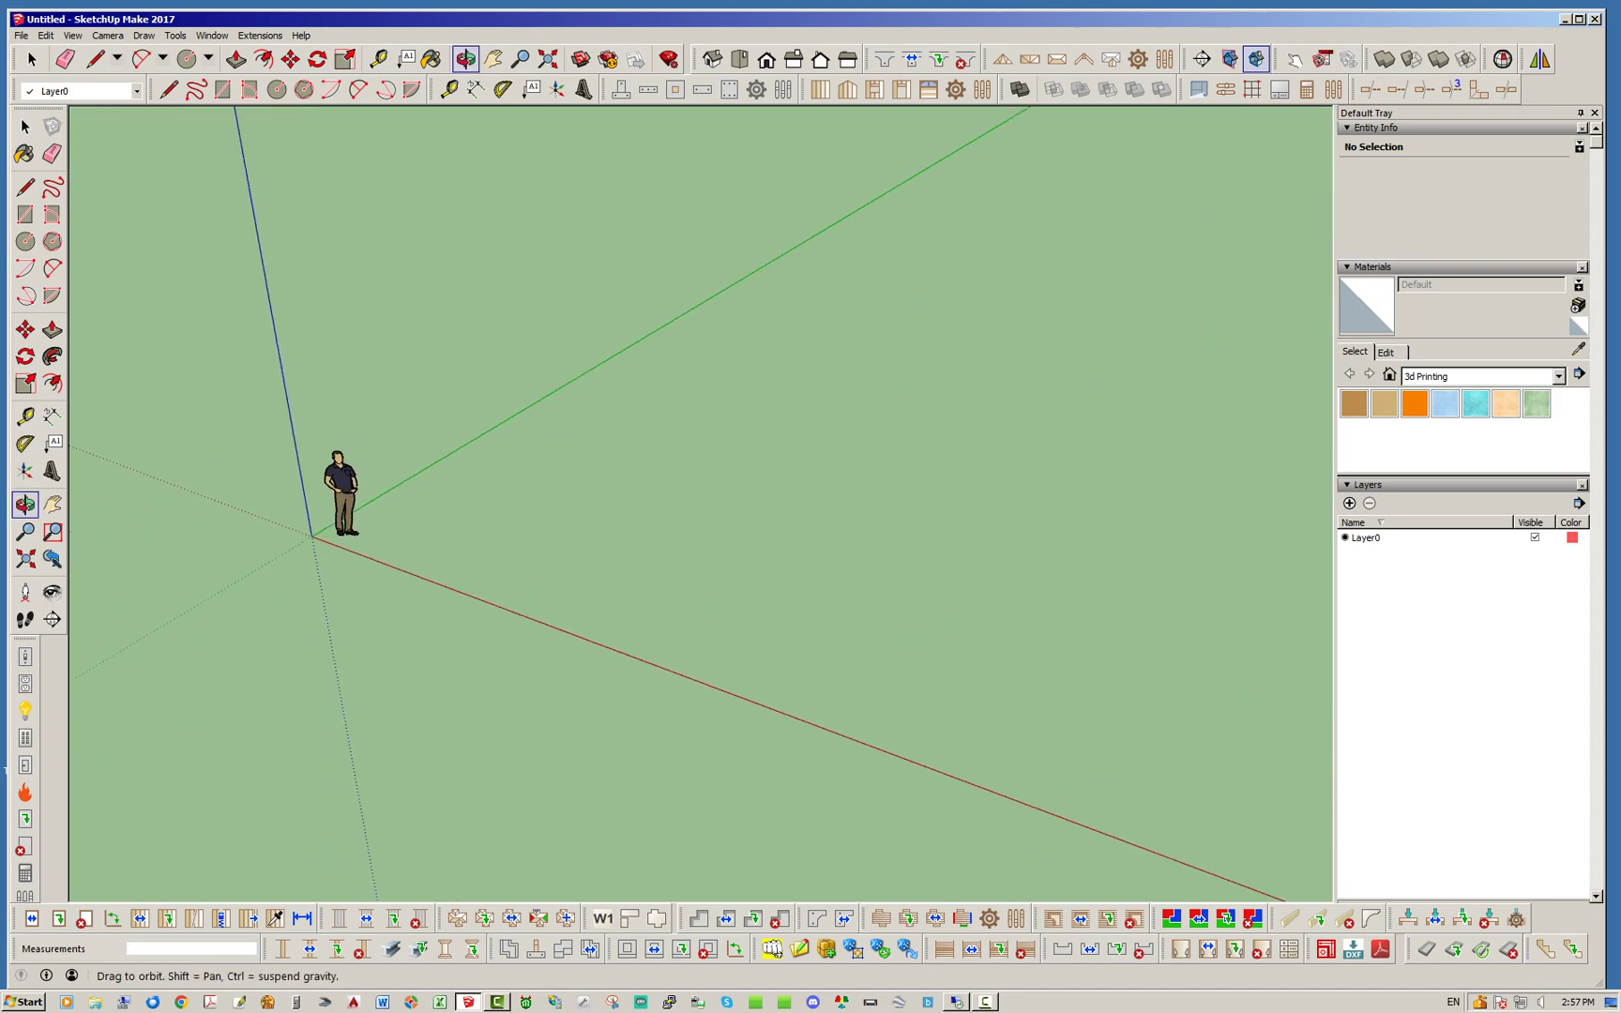
scroll(349, 420, down, 2)
click(1051, 758)
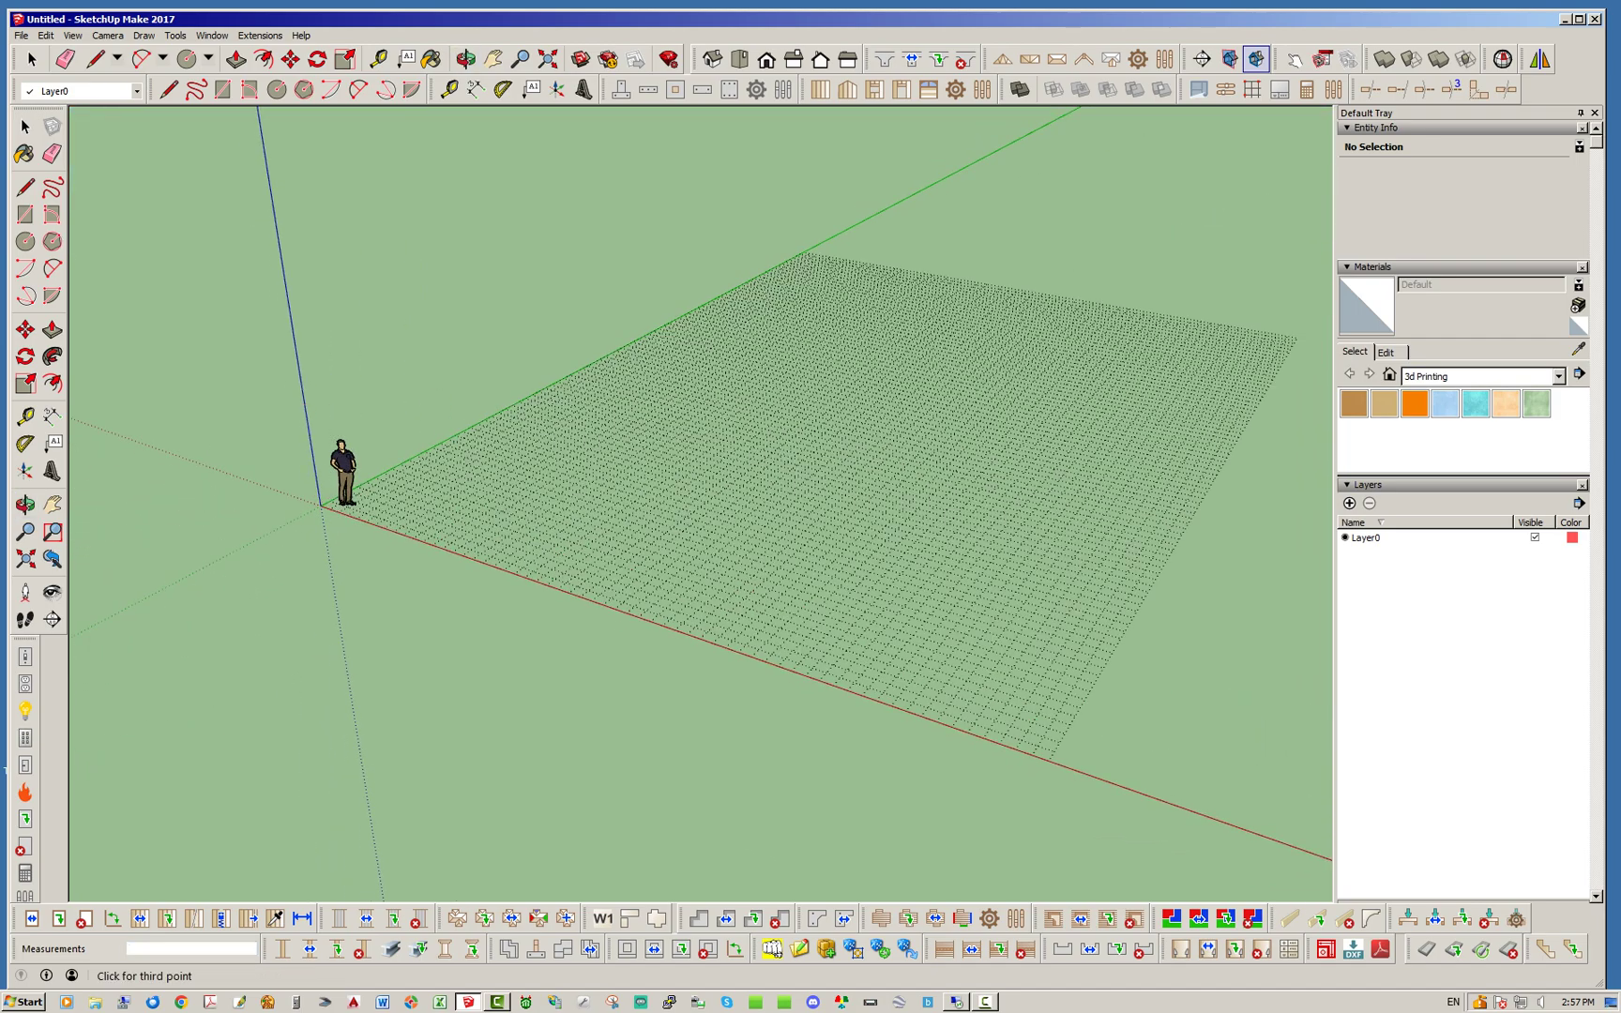
click(1297, 338)
middle_drag(1060, 403, 1111, 501)
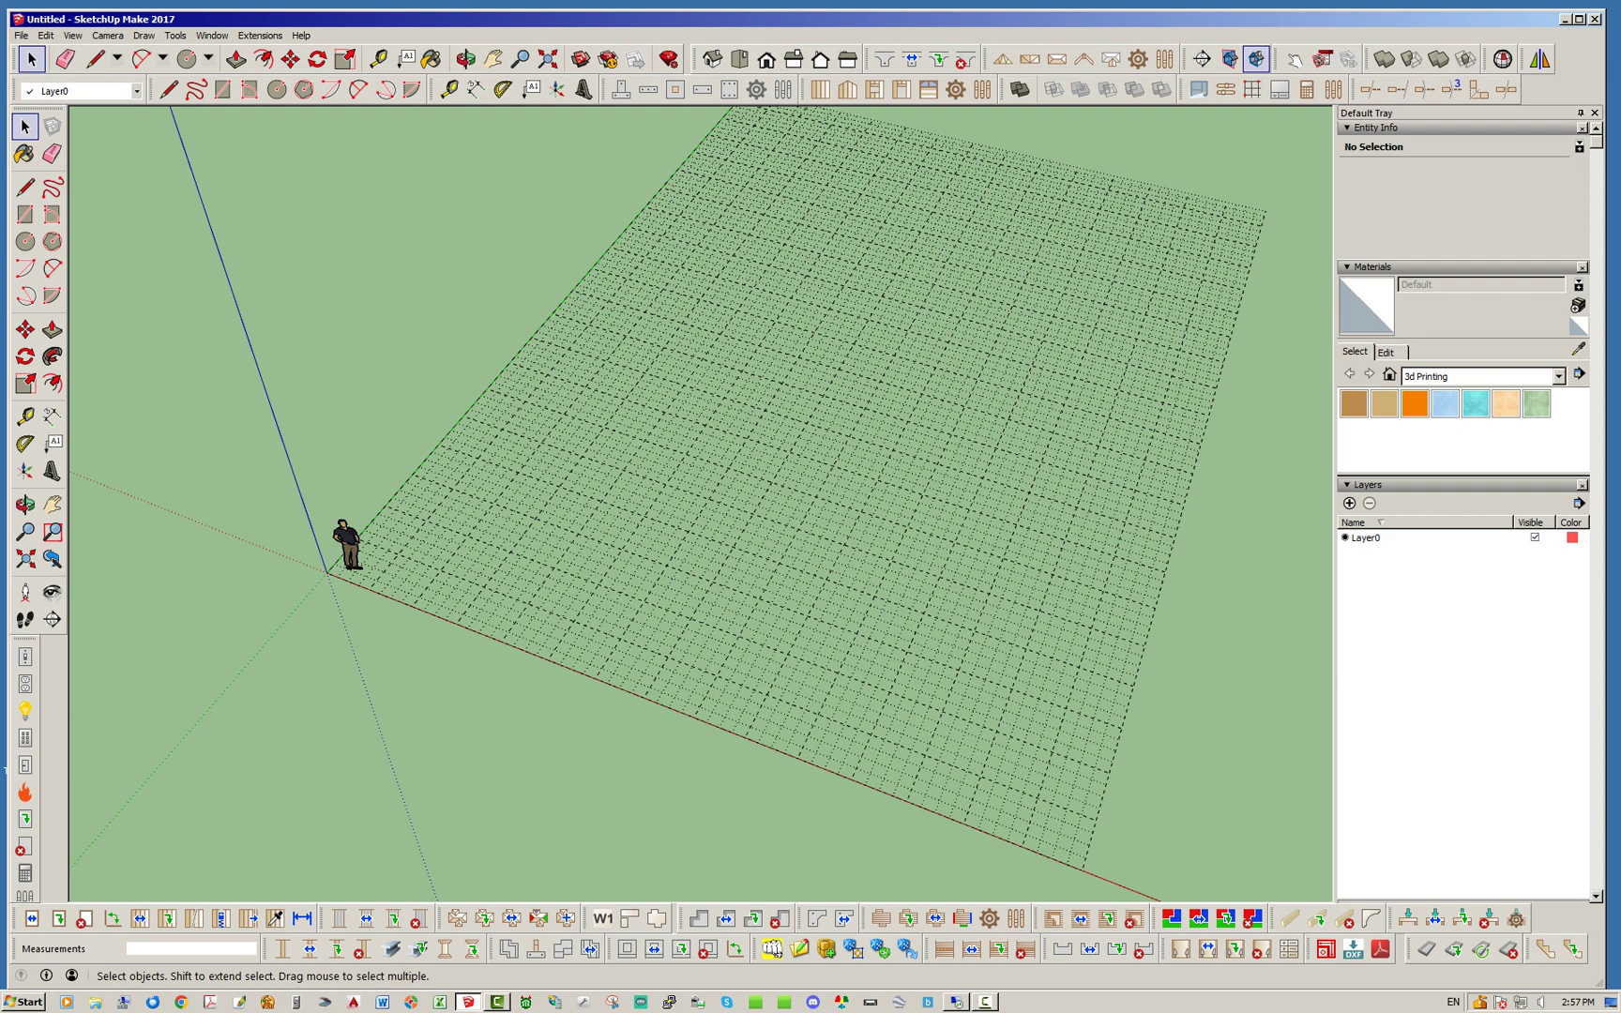
Step: On the grid, draw the first four connected footprint edges with the Line tool: 36', 20', 12' and 20'
click(169, 89)
scroll(609, 577, up, 2)
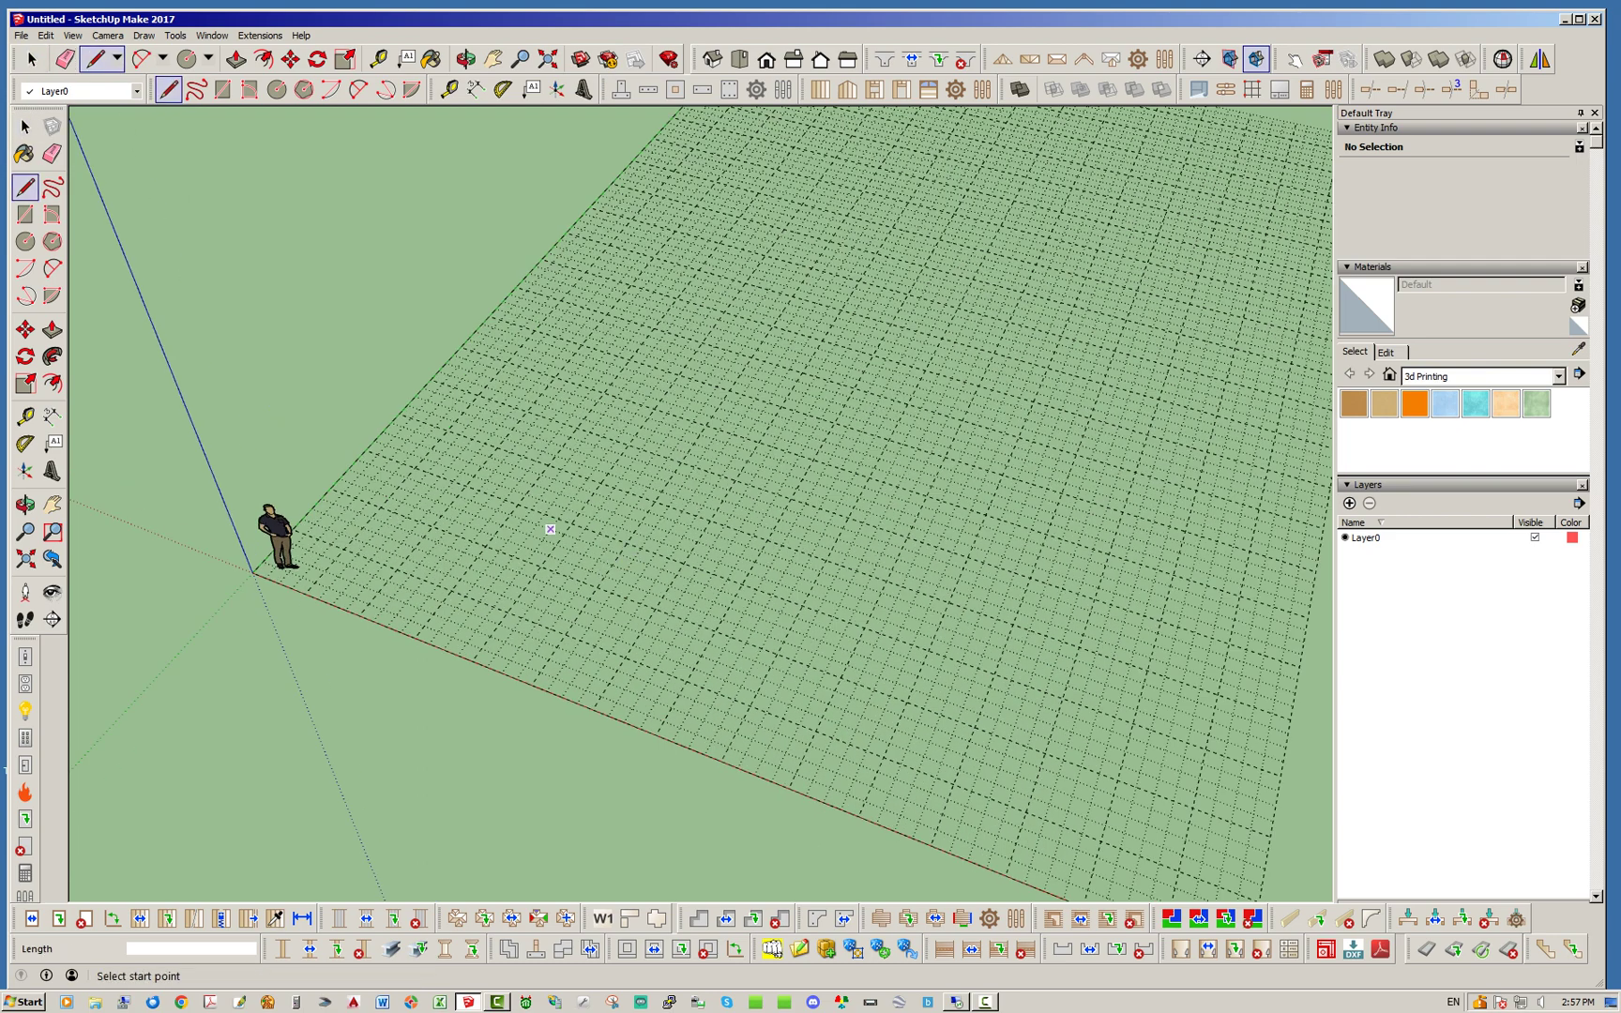
click(464, 485)
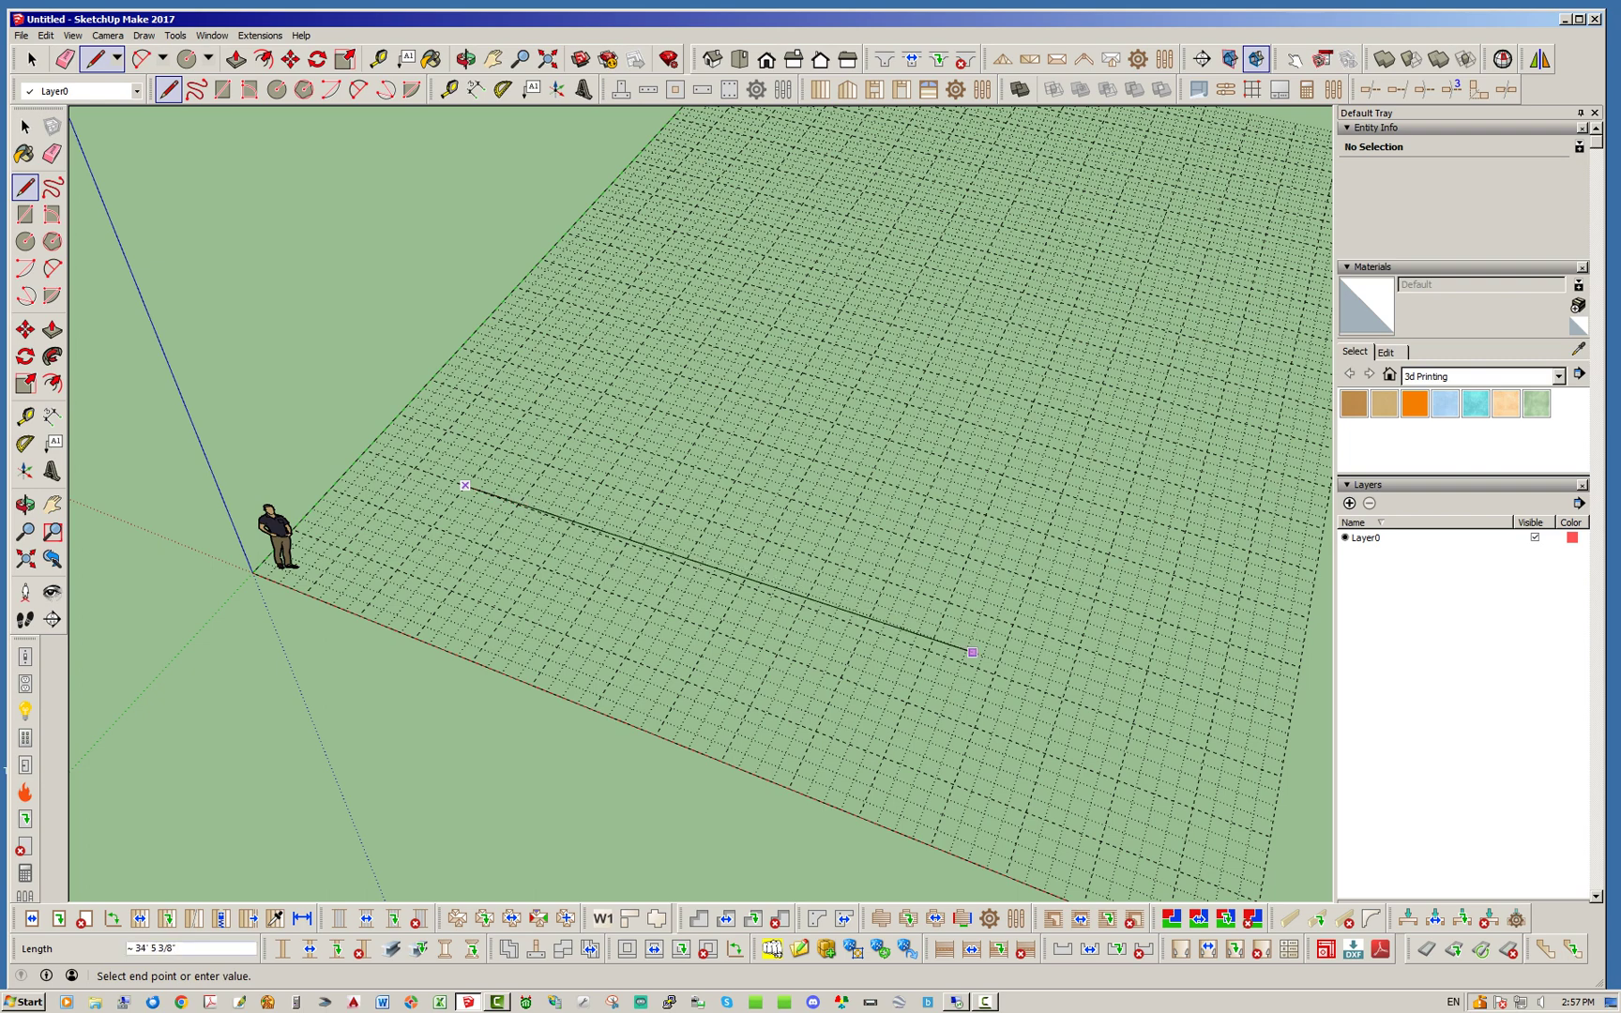
click(994, 672)
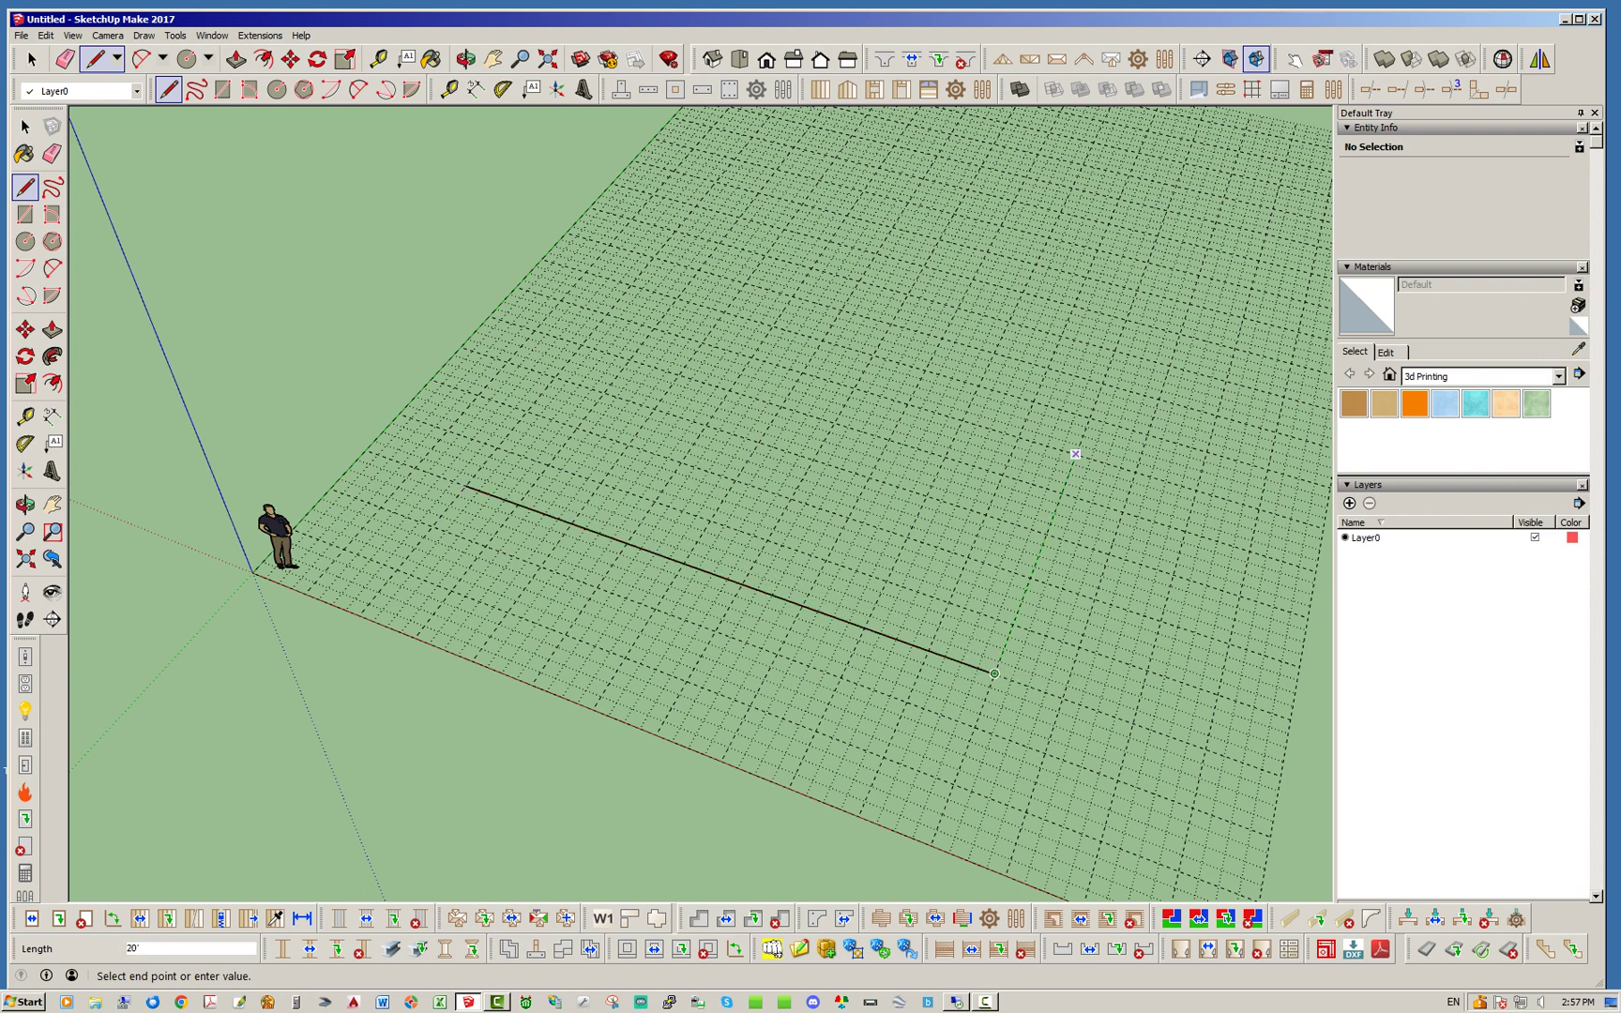
click(1075, 453)
click(1253, 507)
scroll(896, 412, down, 2)
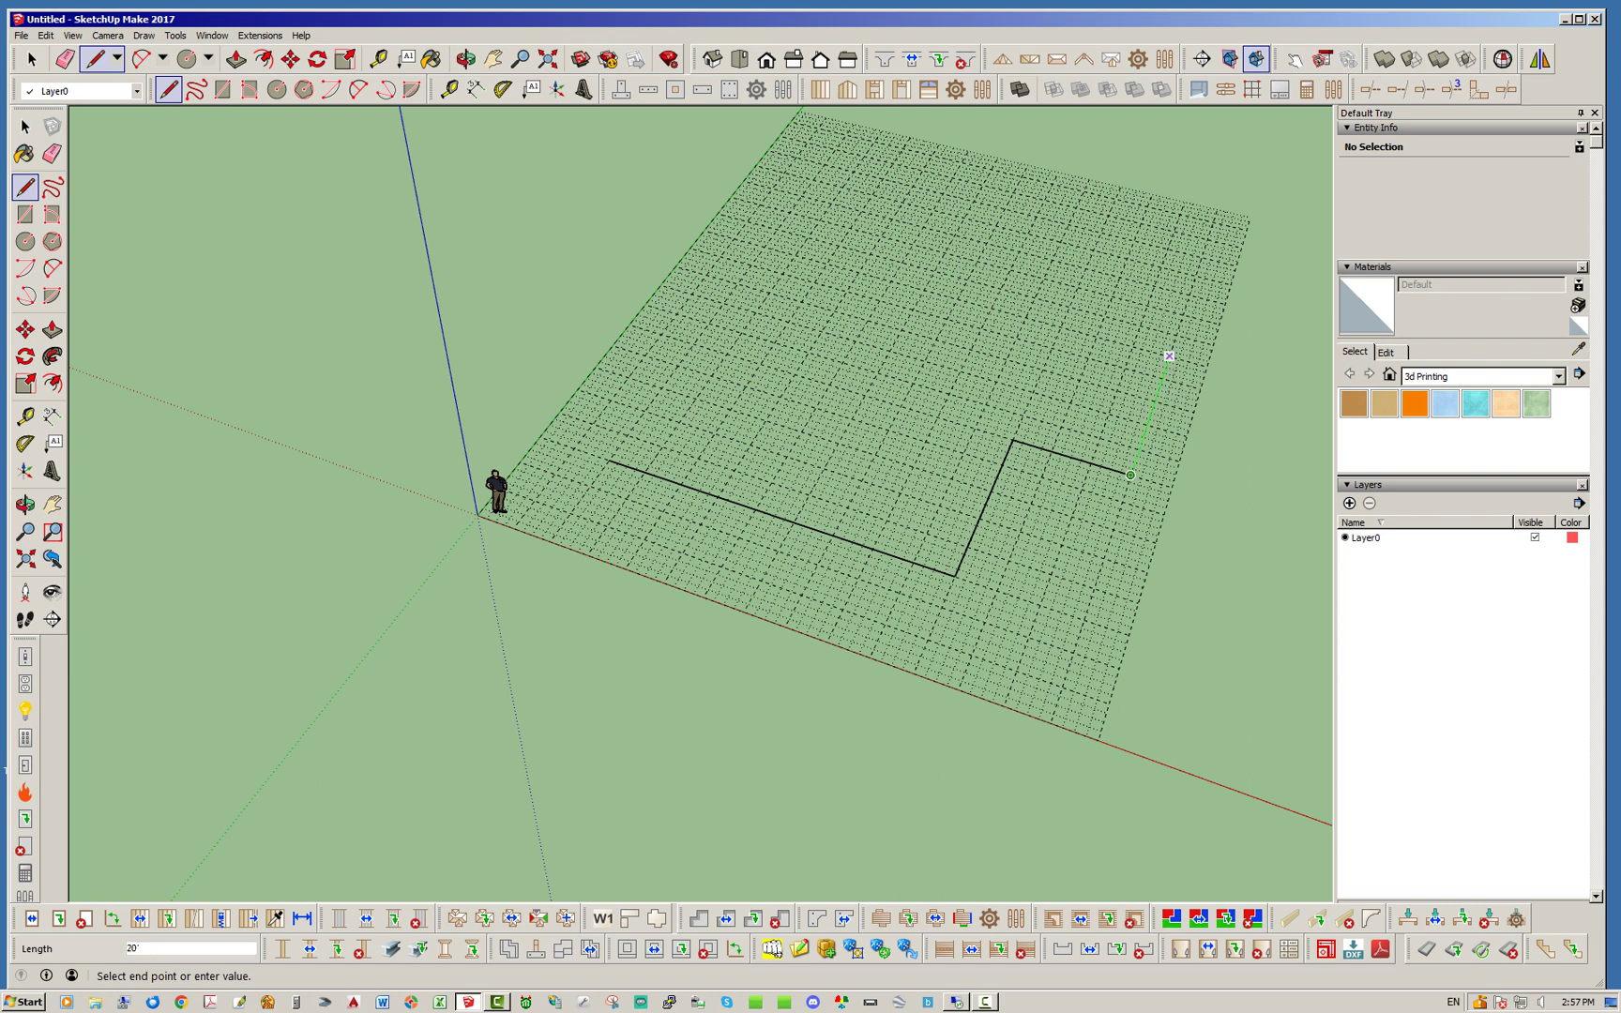
click(1168, 355)
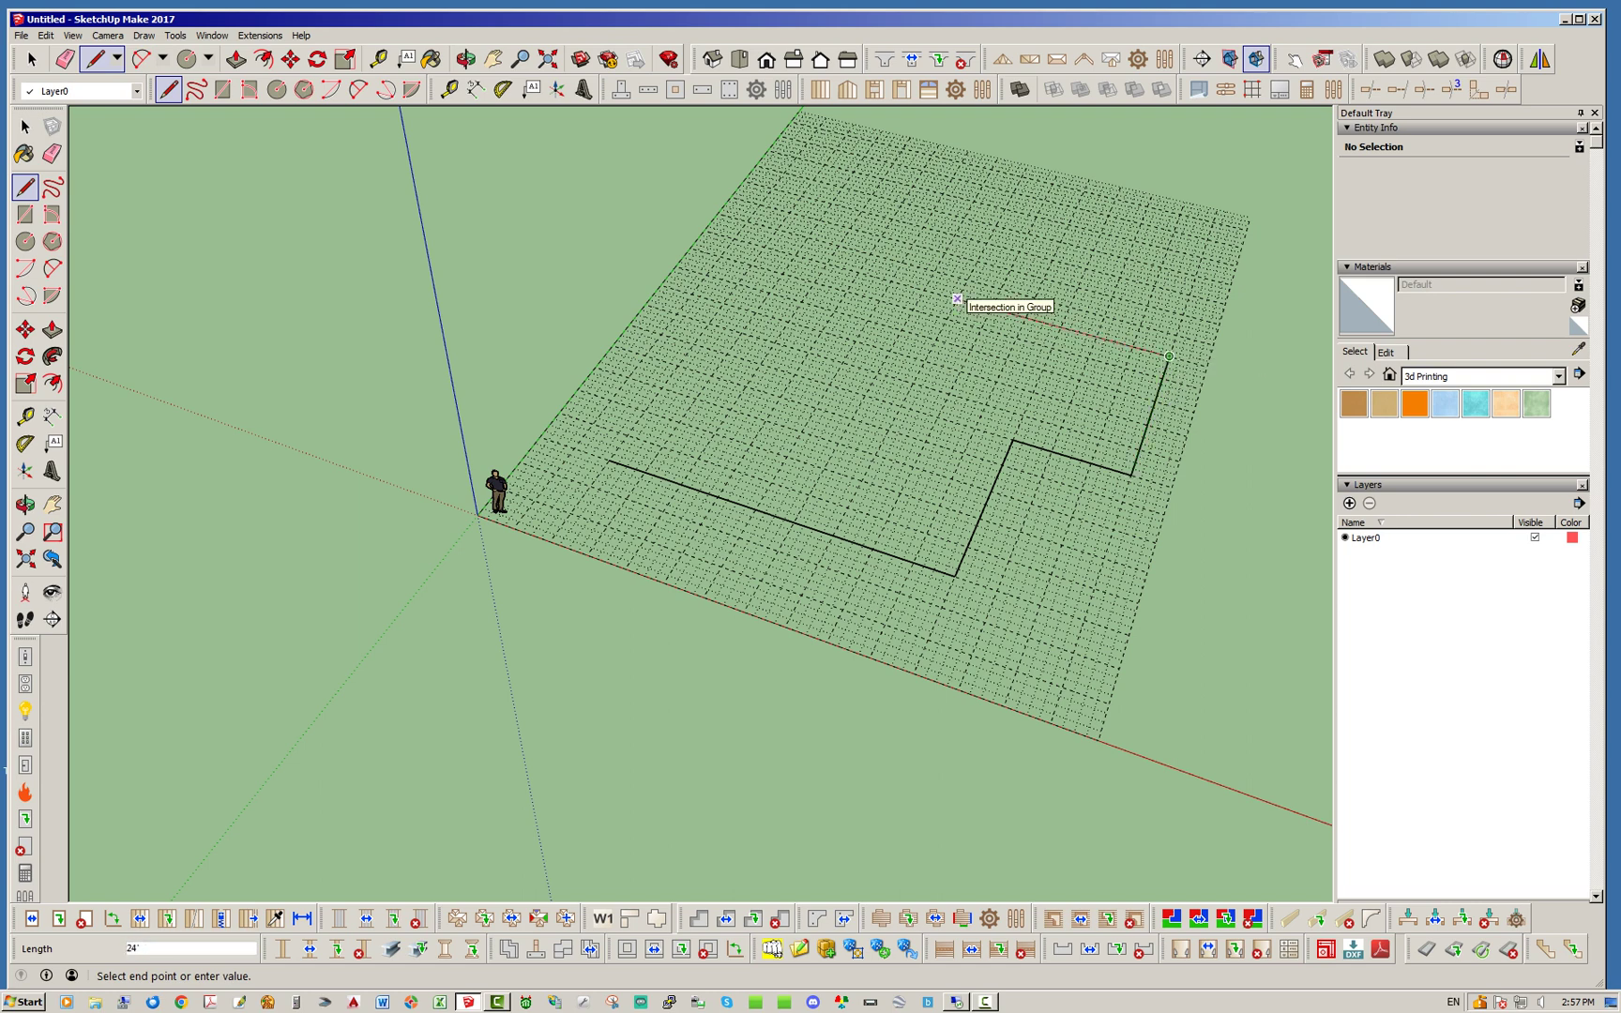
Step: Draw a 24' back edge and continue the stepped outline to its starting corner, closing the footprint face
click(957, 298)
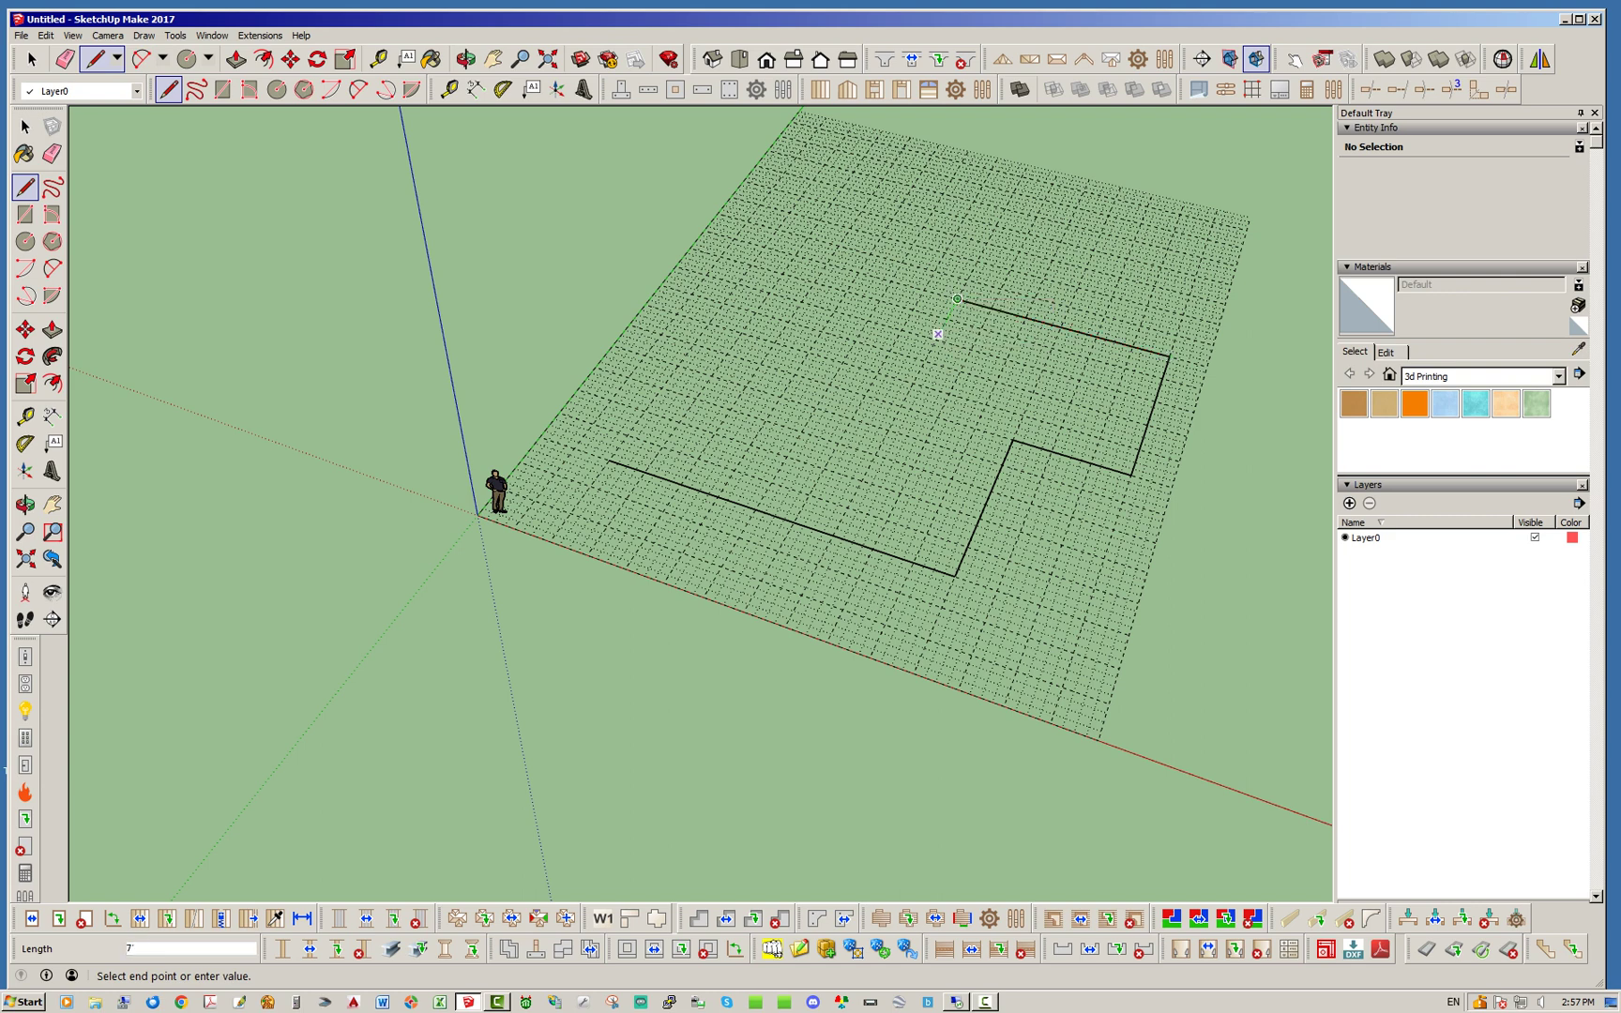
click(935, 339)
click(837, 306)
click(765, 420)
click(662, 387)
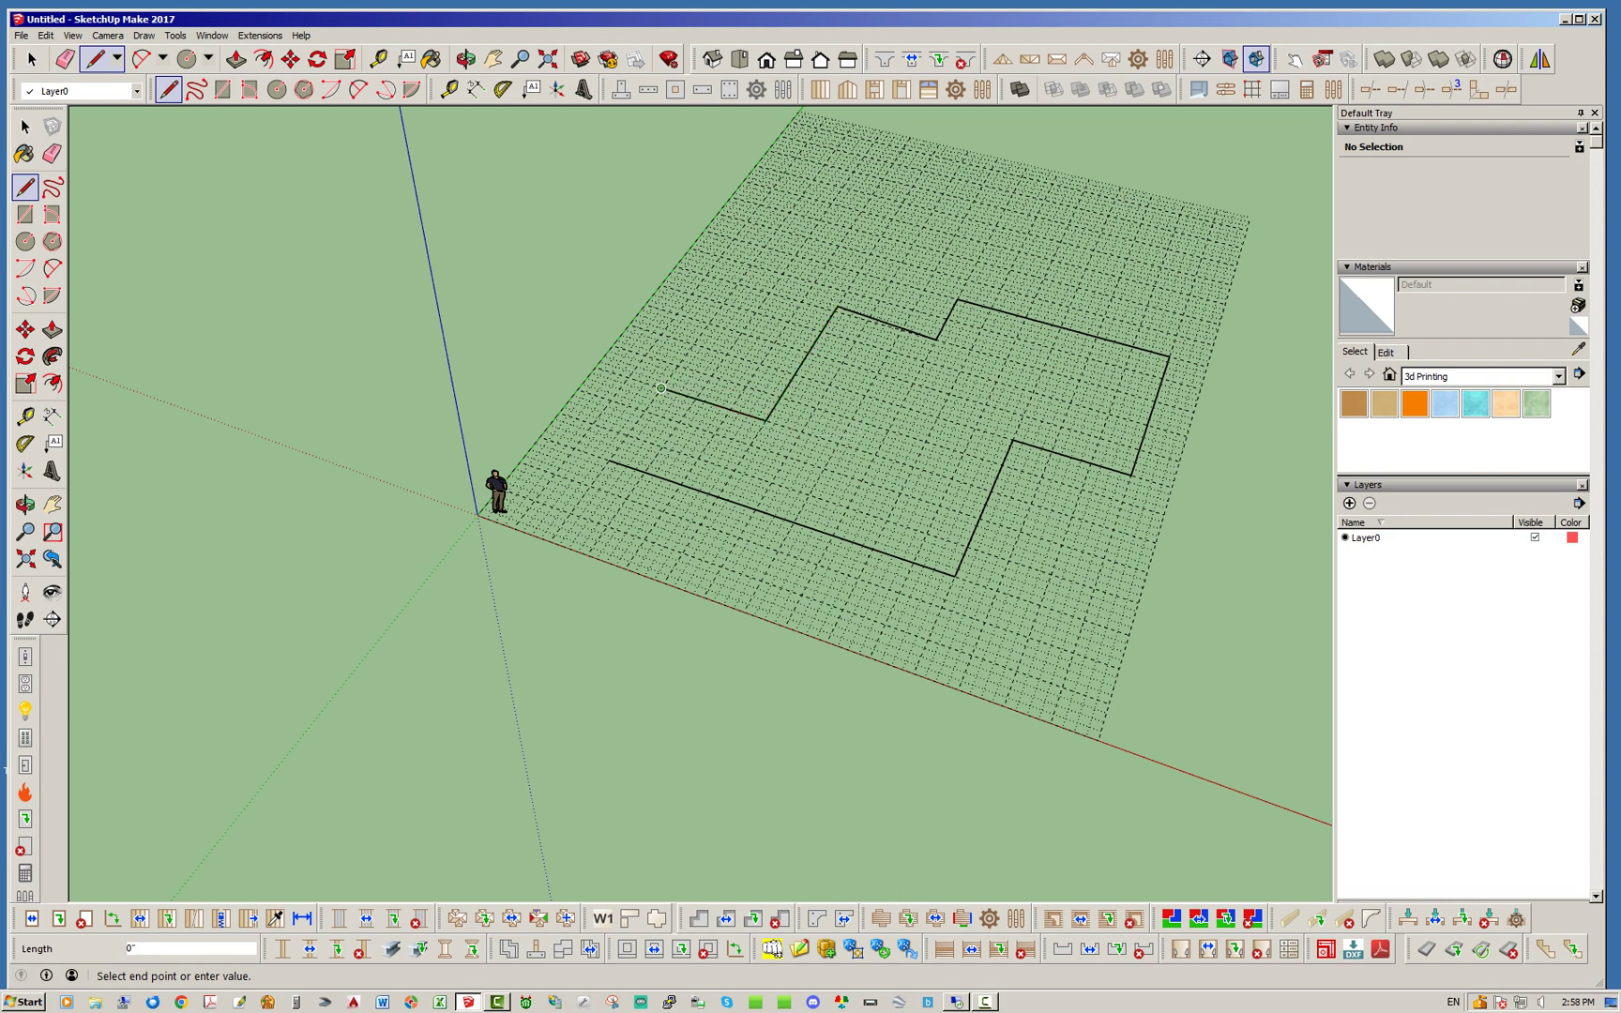
click(610, 461)
key(space)
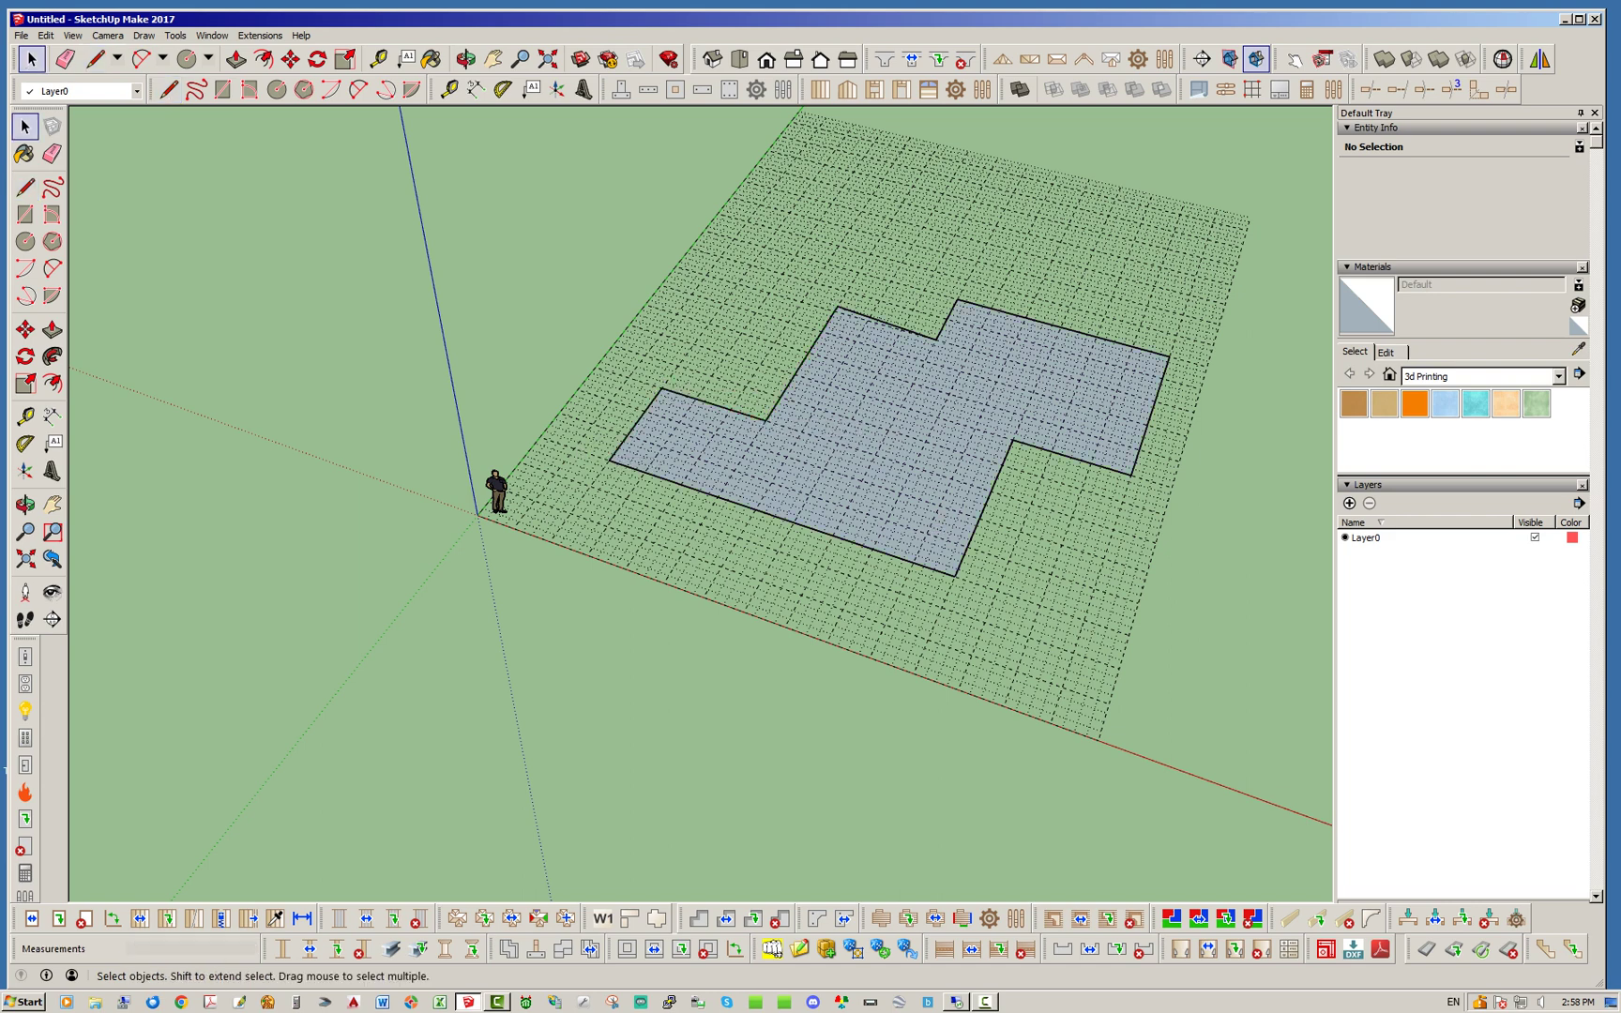
Step: Check the area of the footprint face and clear the selection
scroll(1022, 319, up, 3)
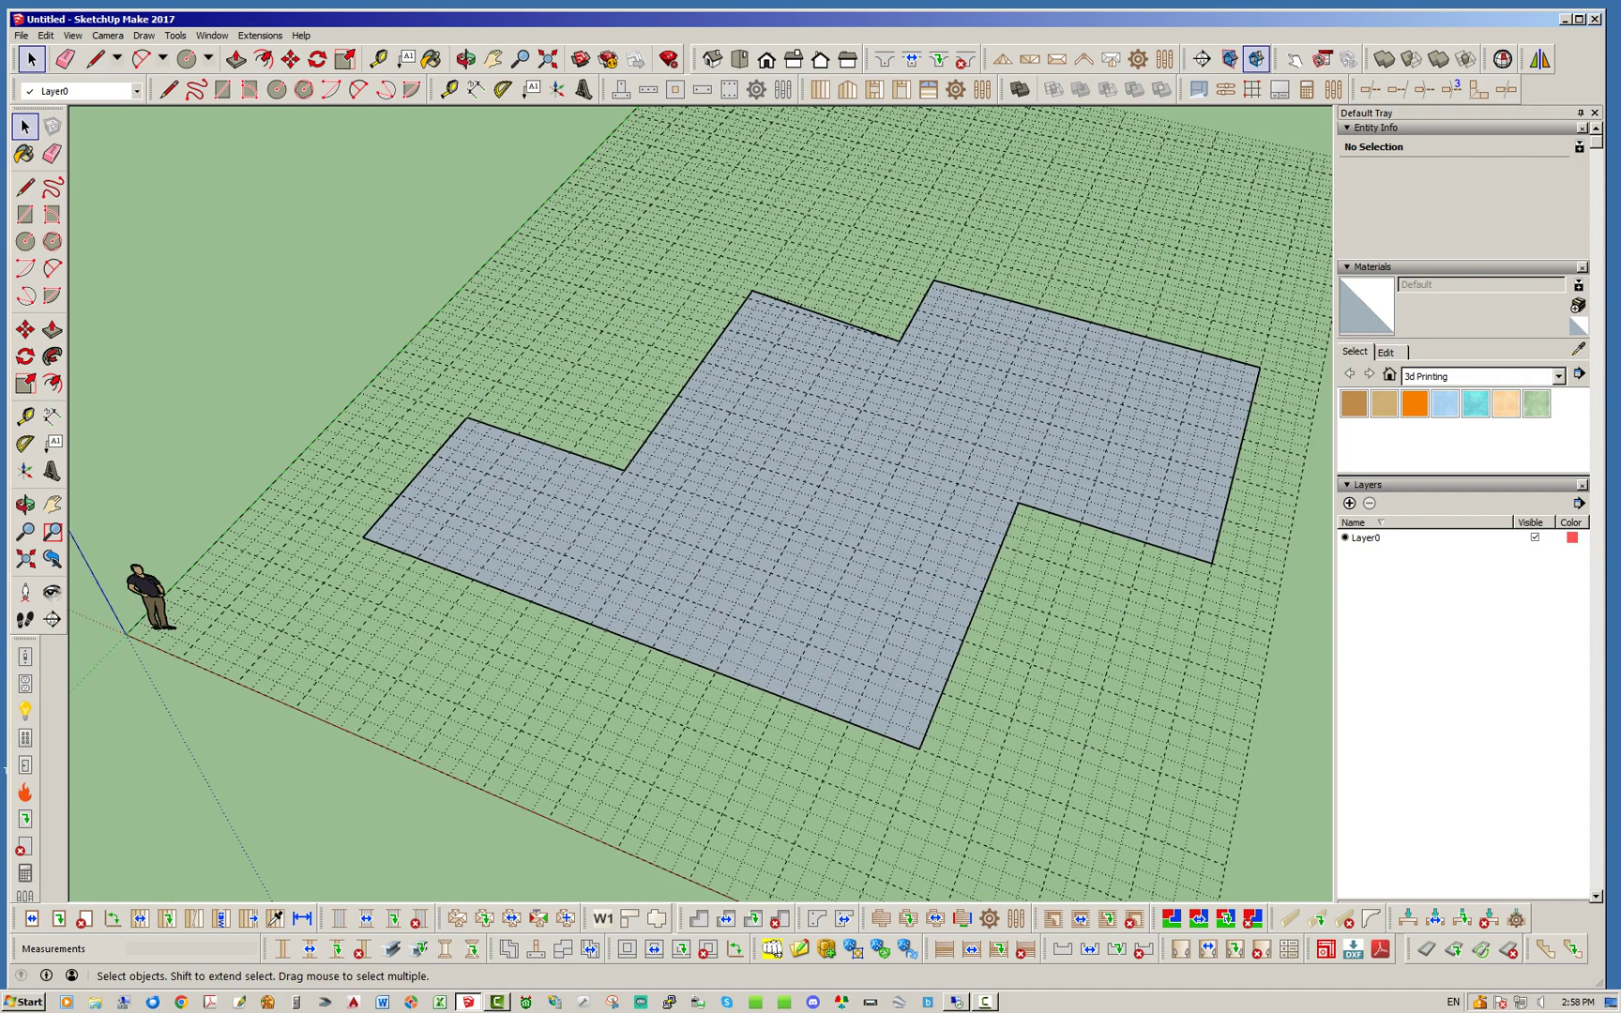
click(975, 403)
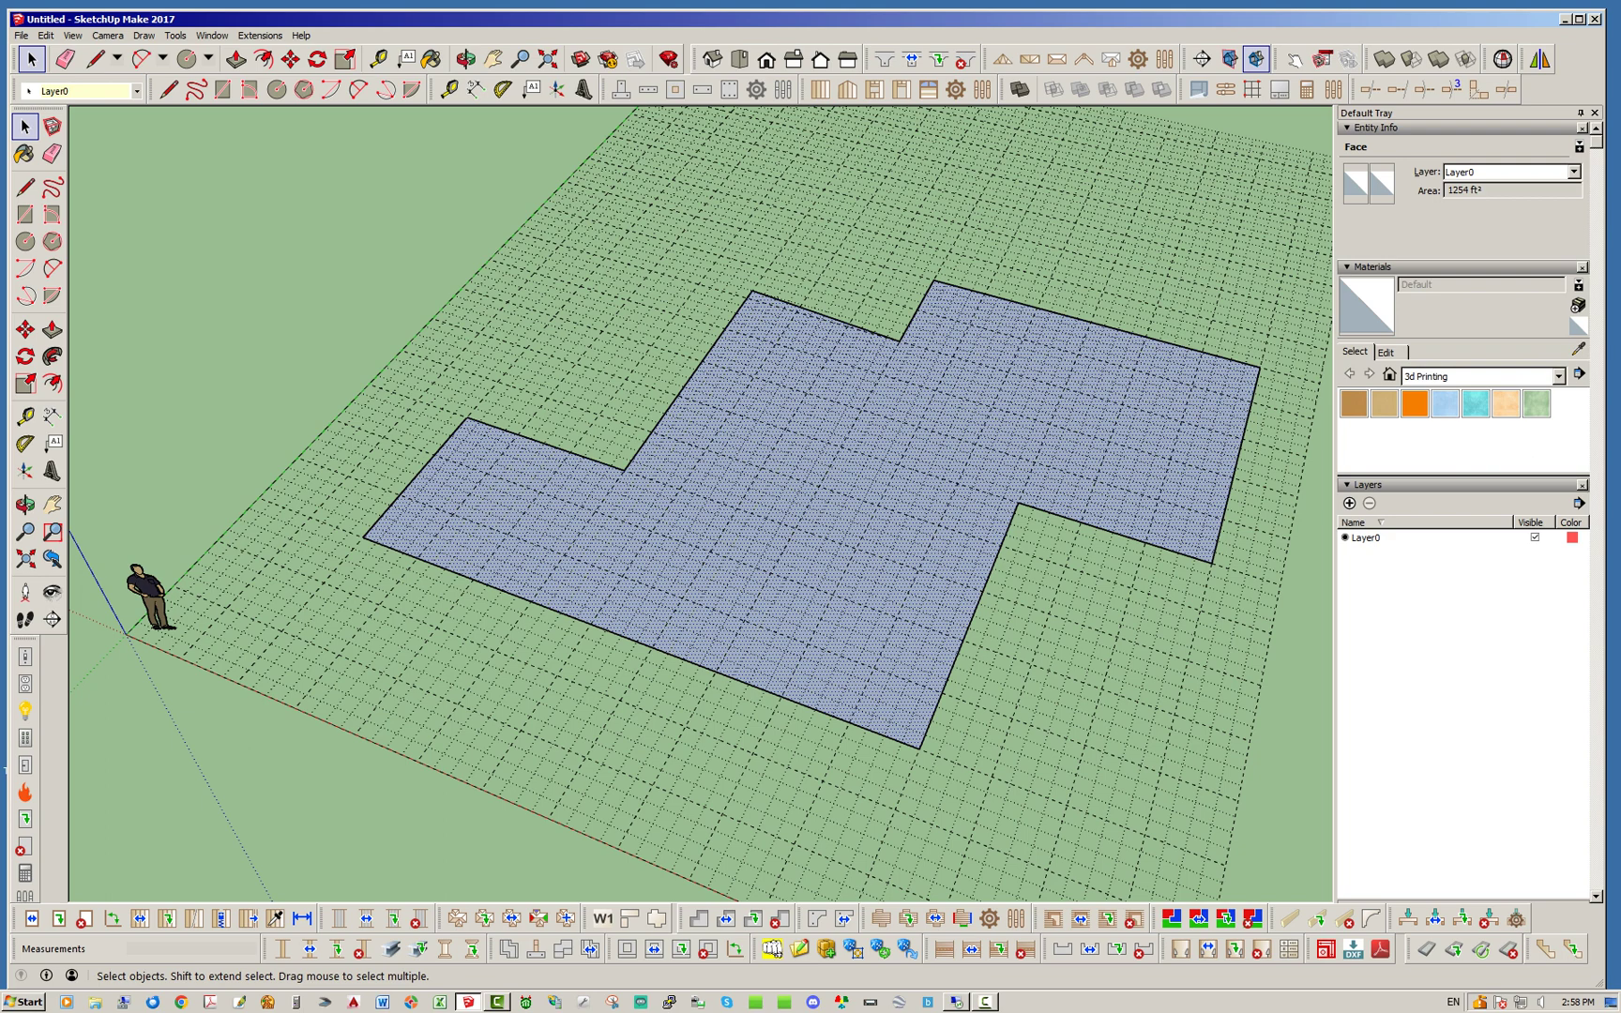
key(ctrl+t)
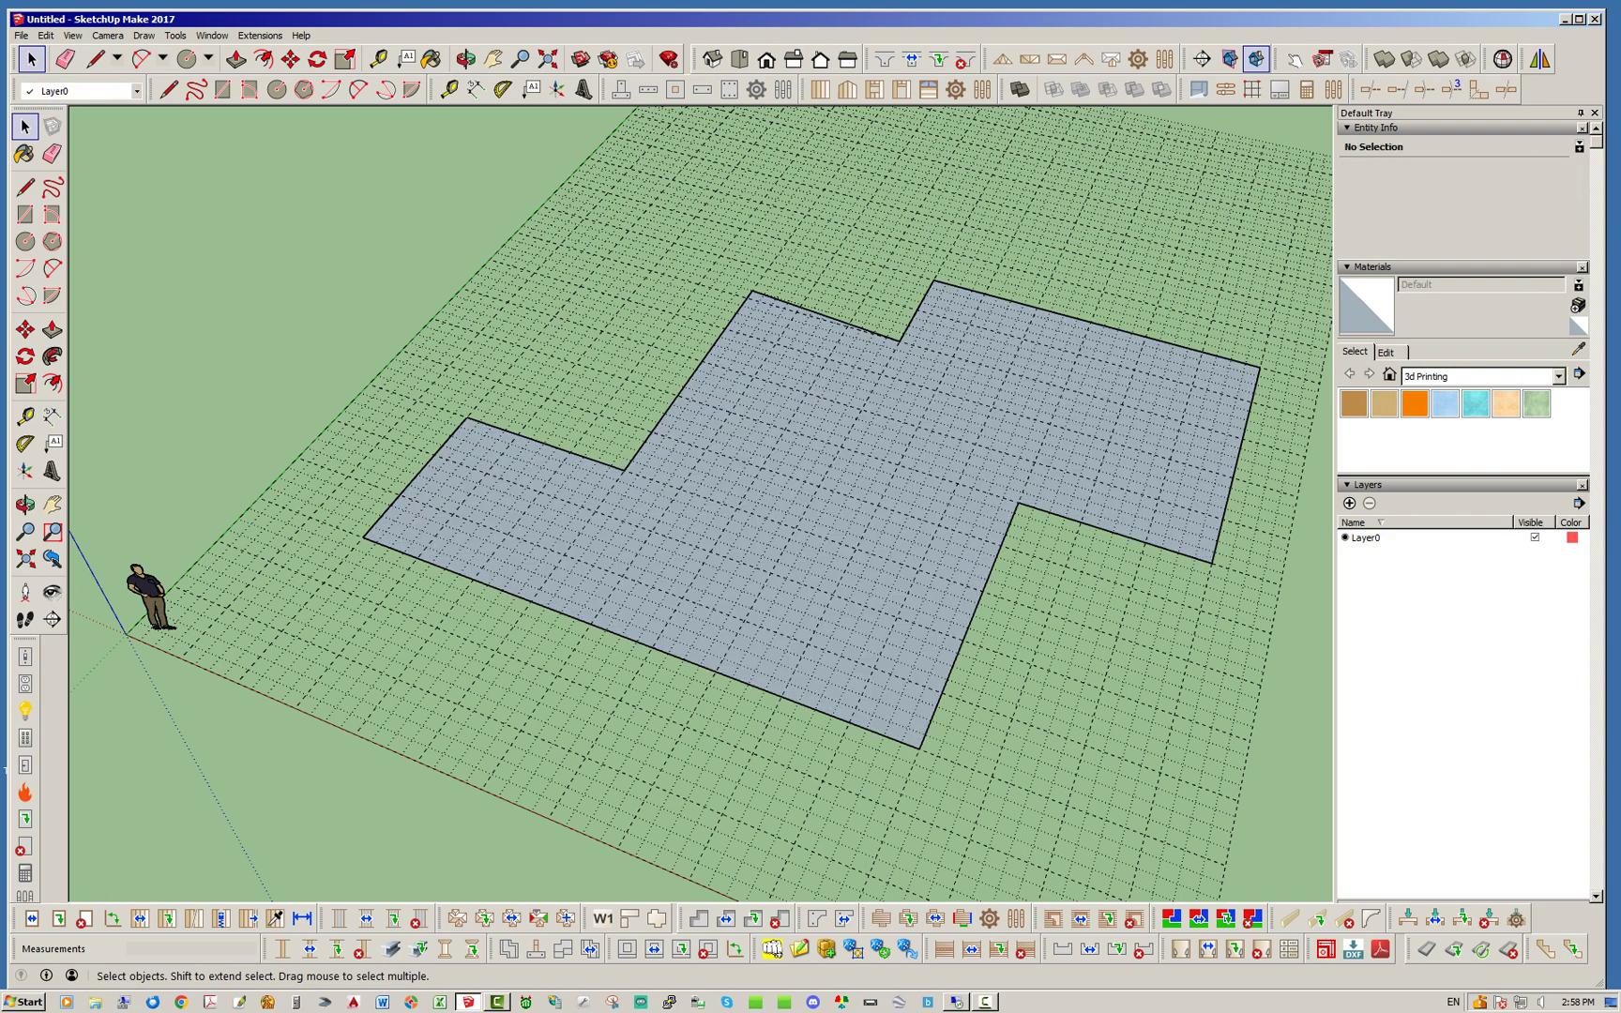
middle_drag(750, 488, 714, 491)
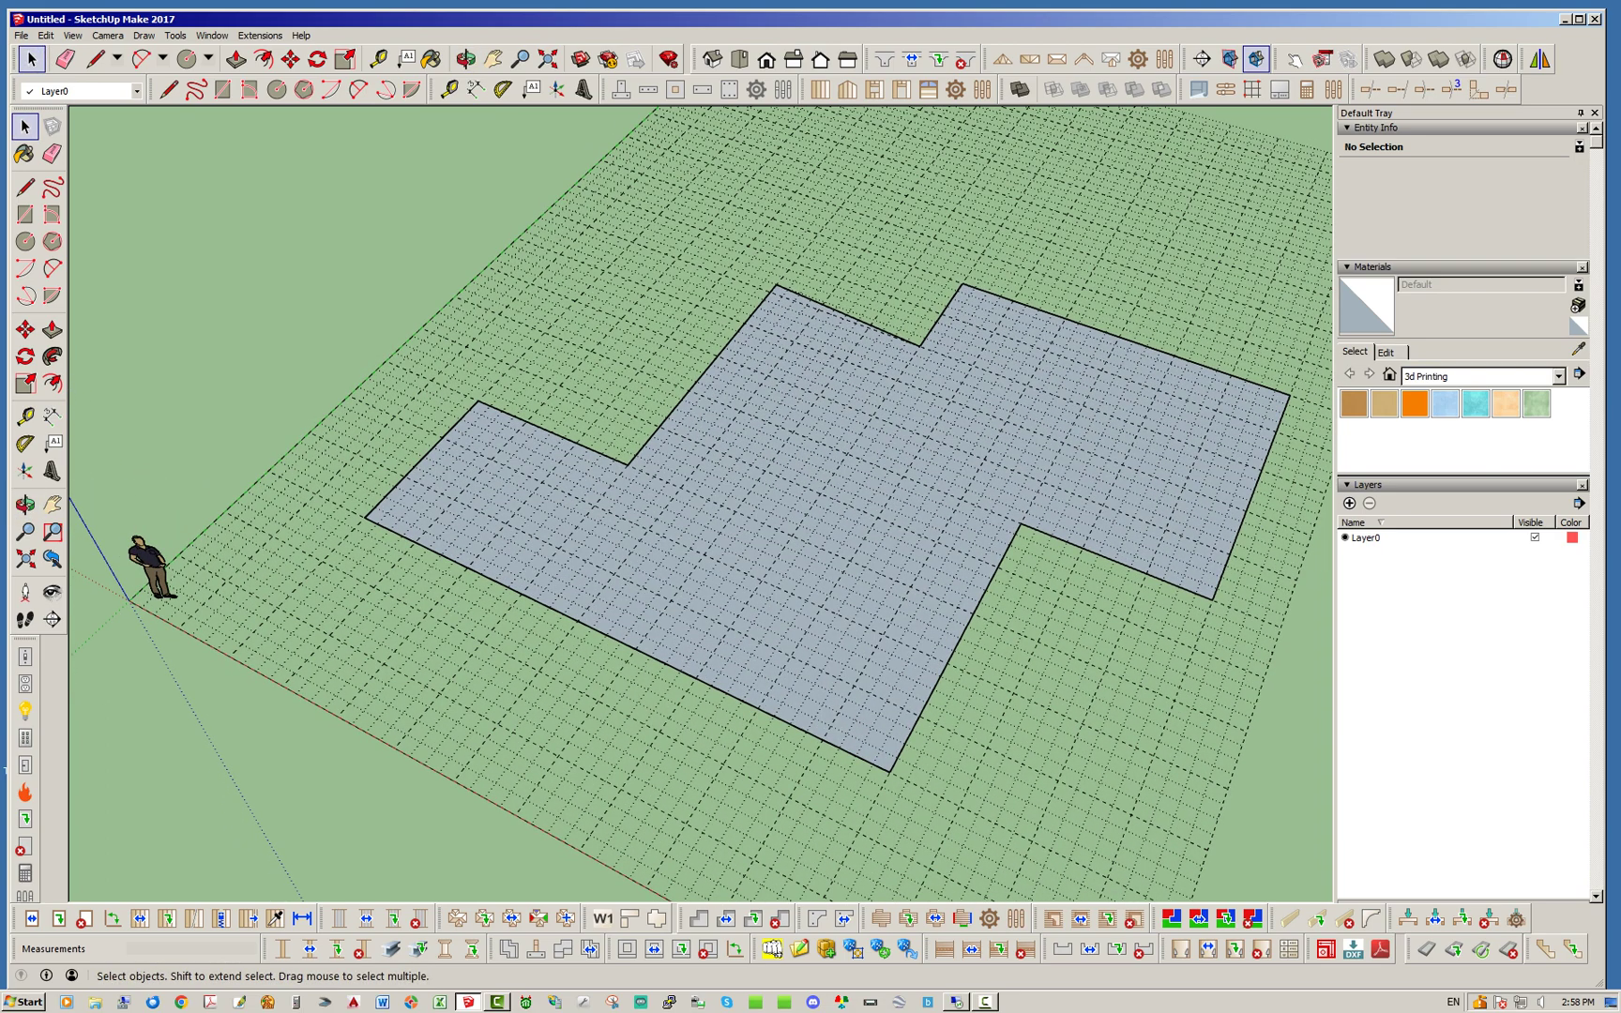
Step: Delete the slightly skewed edge at the back notch and redraw it as a 12' line along the red axis
click(861, 321)
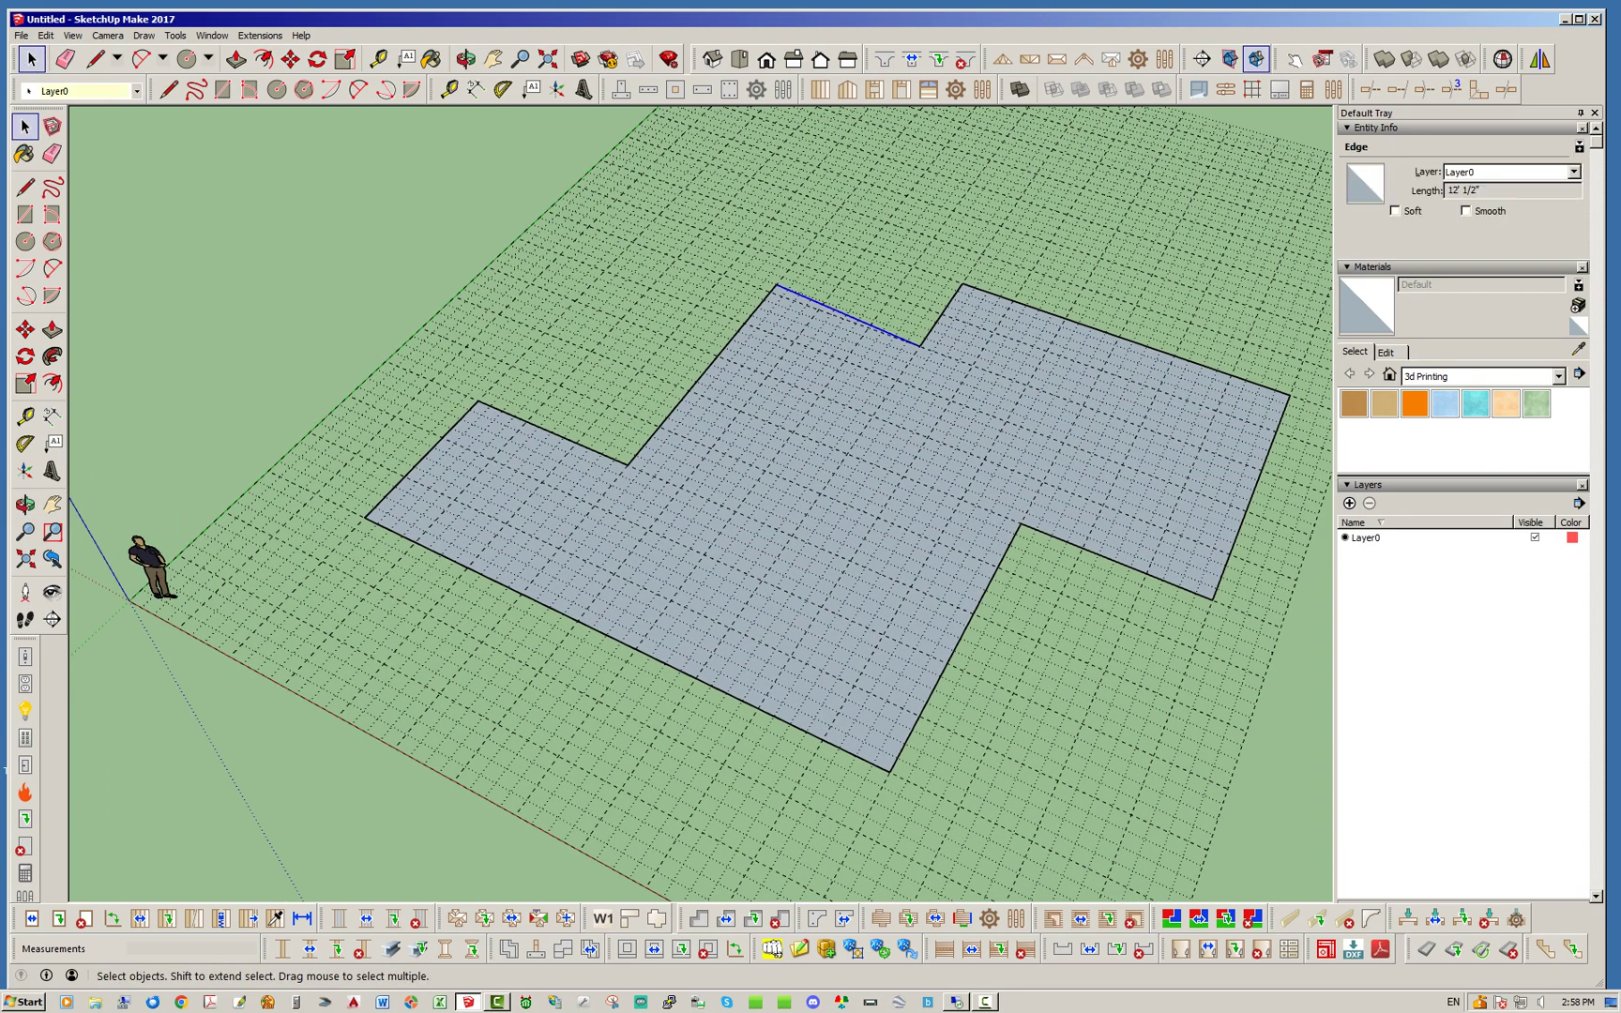
key(Delete)
key(l)
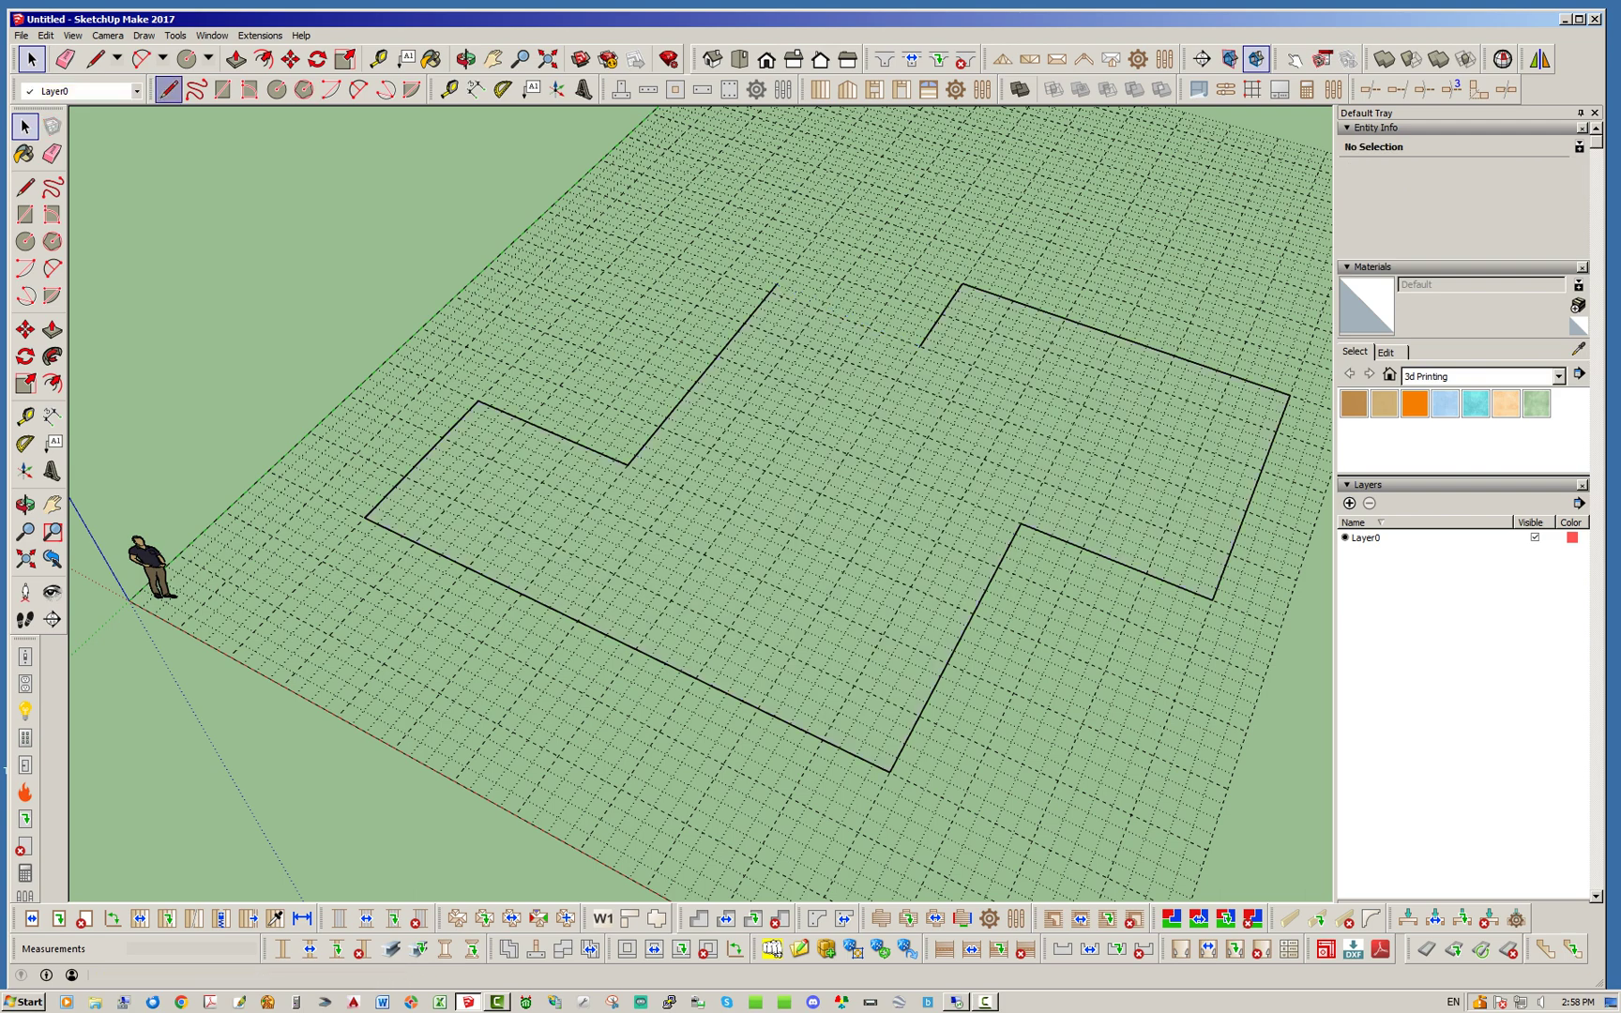
scroll(804, 284, up, 3)
scroll(915, 317, up, 1)
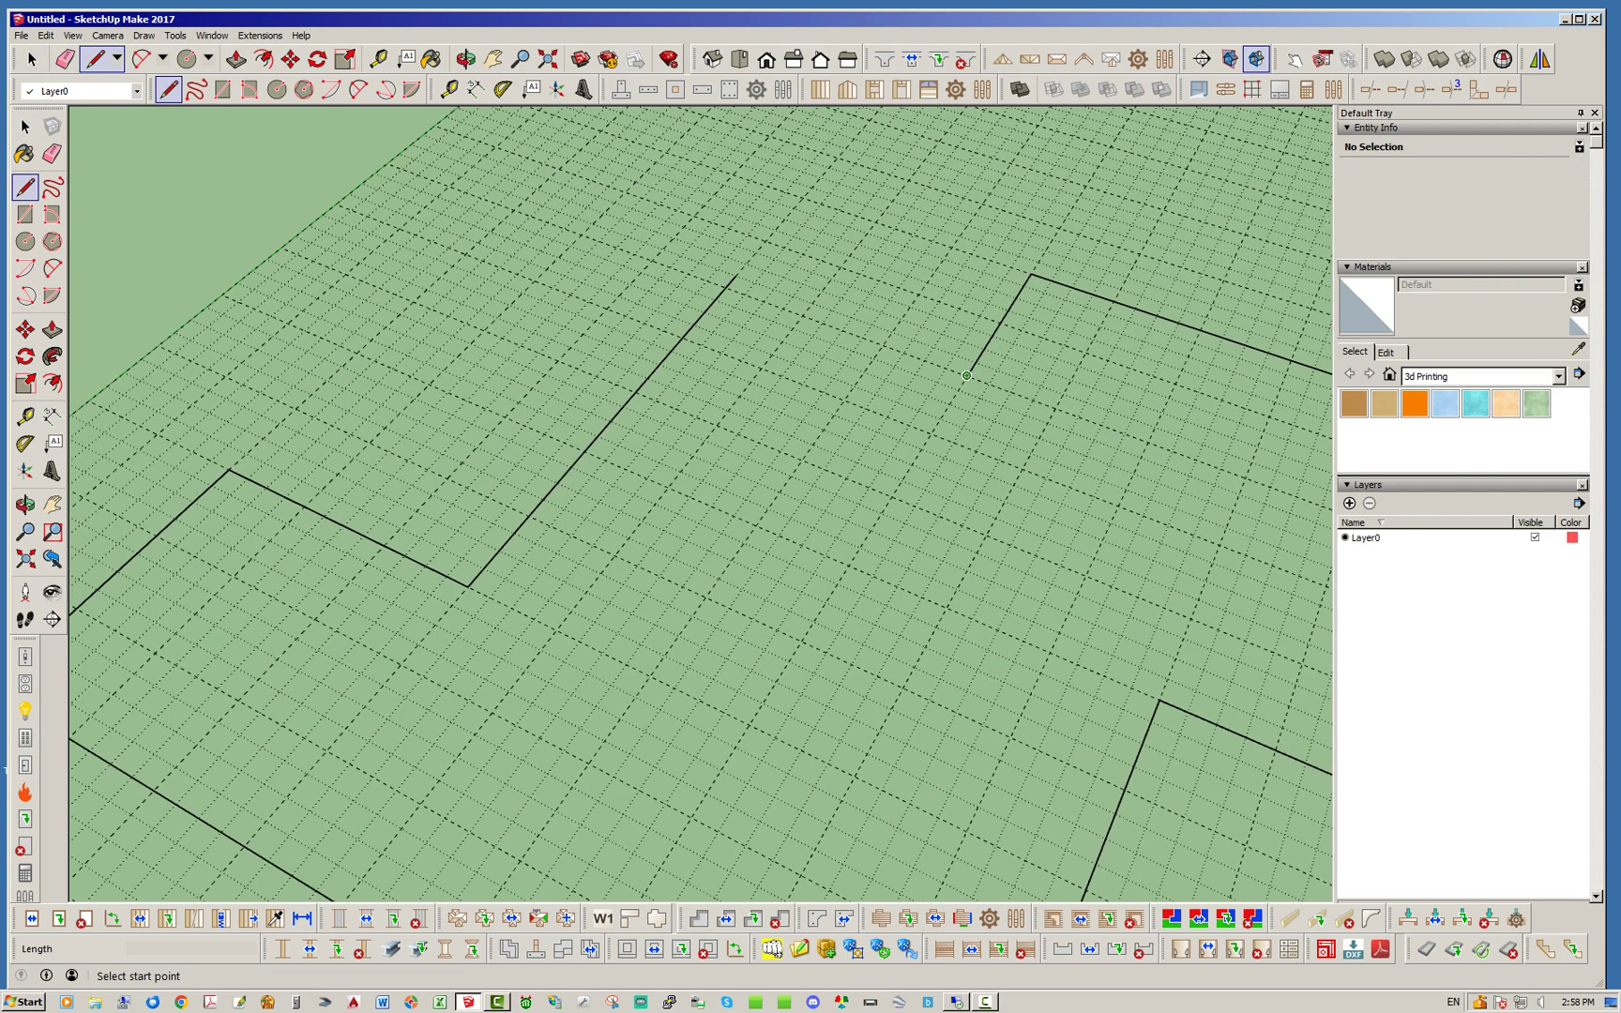
click(967, 375)
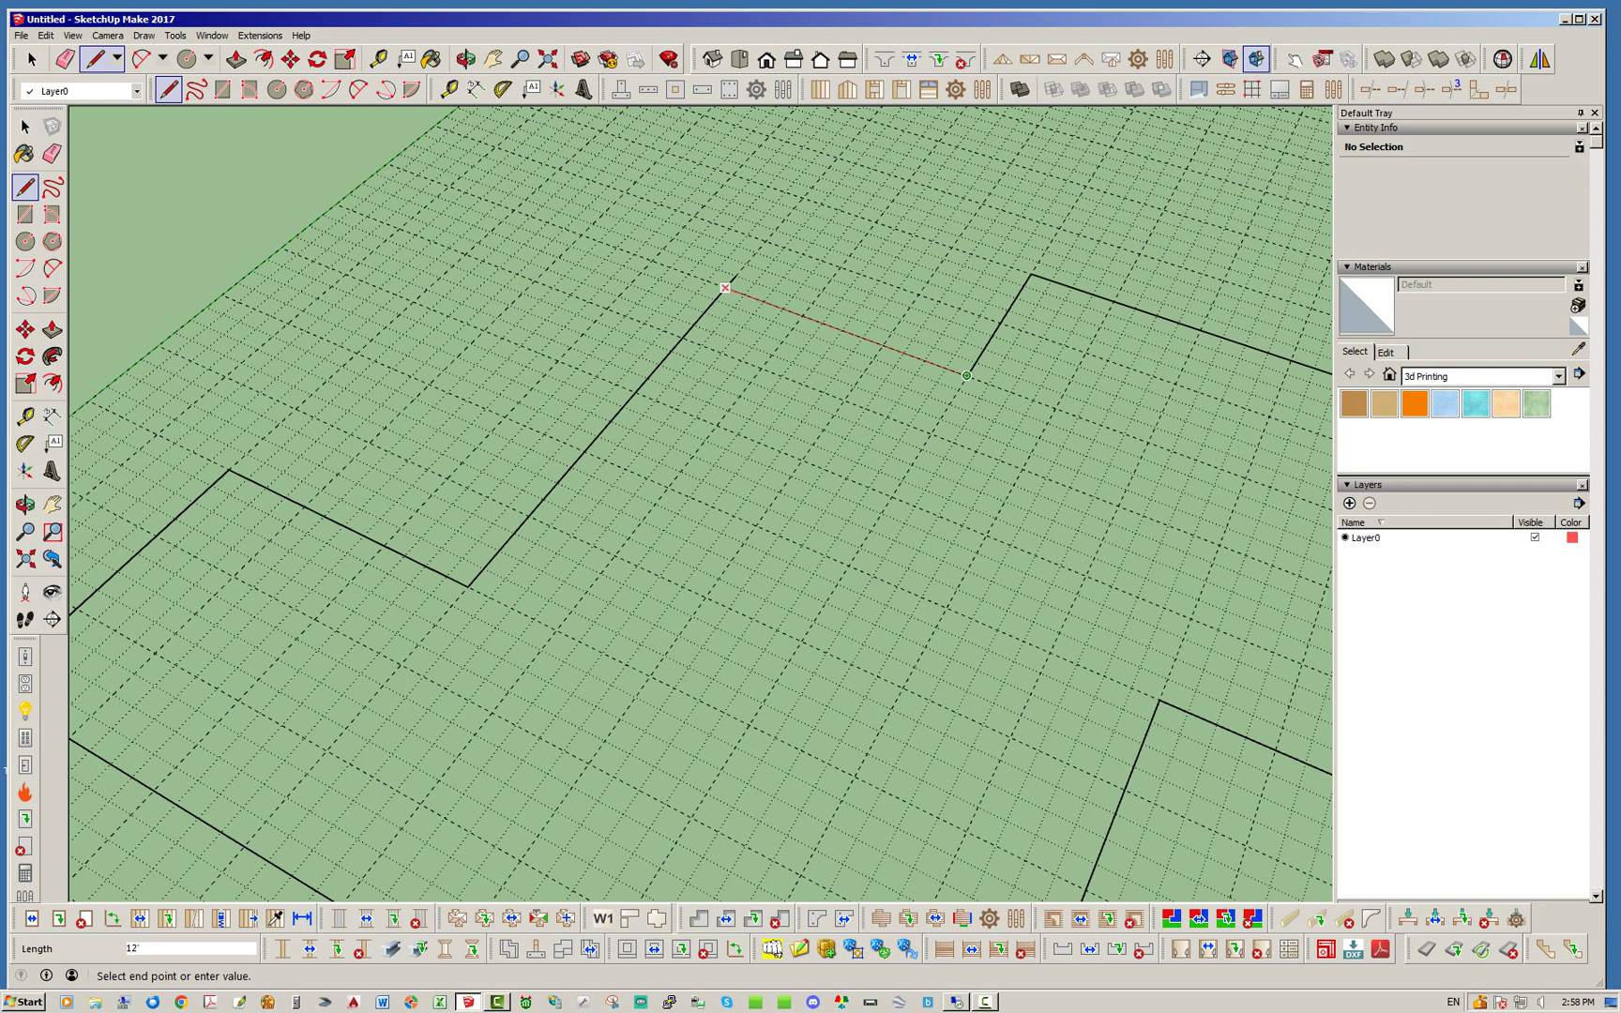
click(725, 288)
key(space)
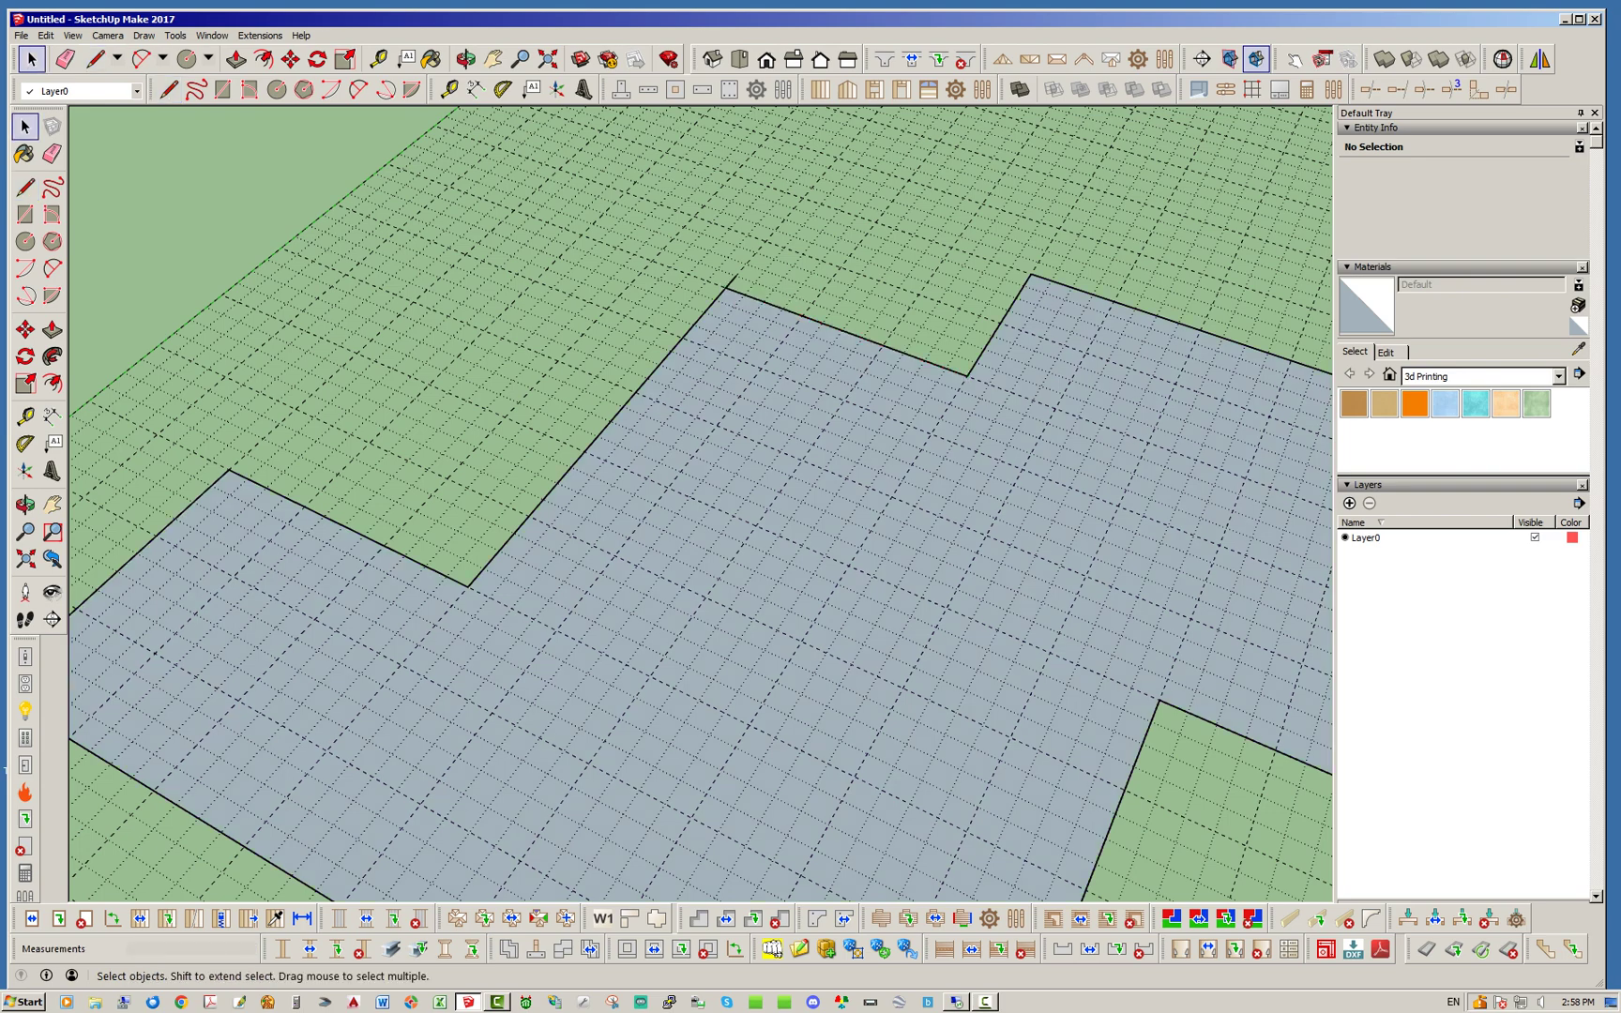
Step: Delete the leftover 1' edge stub sticking out at the corrected back corner
click(732, 281)
key(Delete)
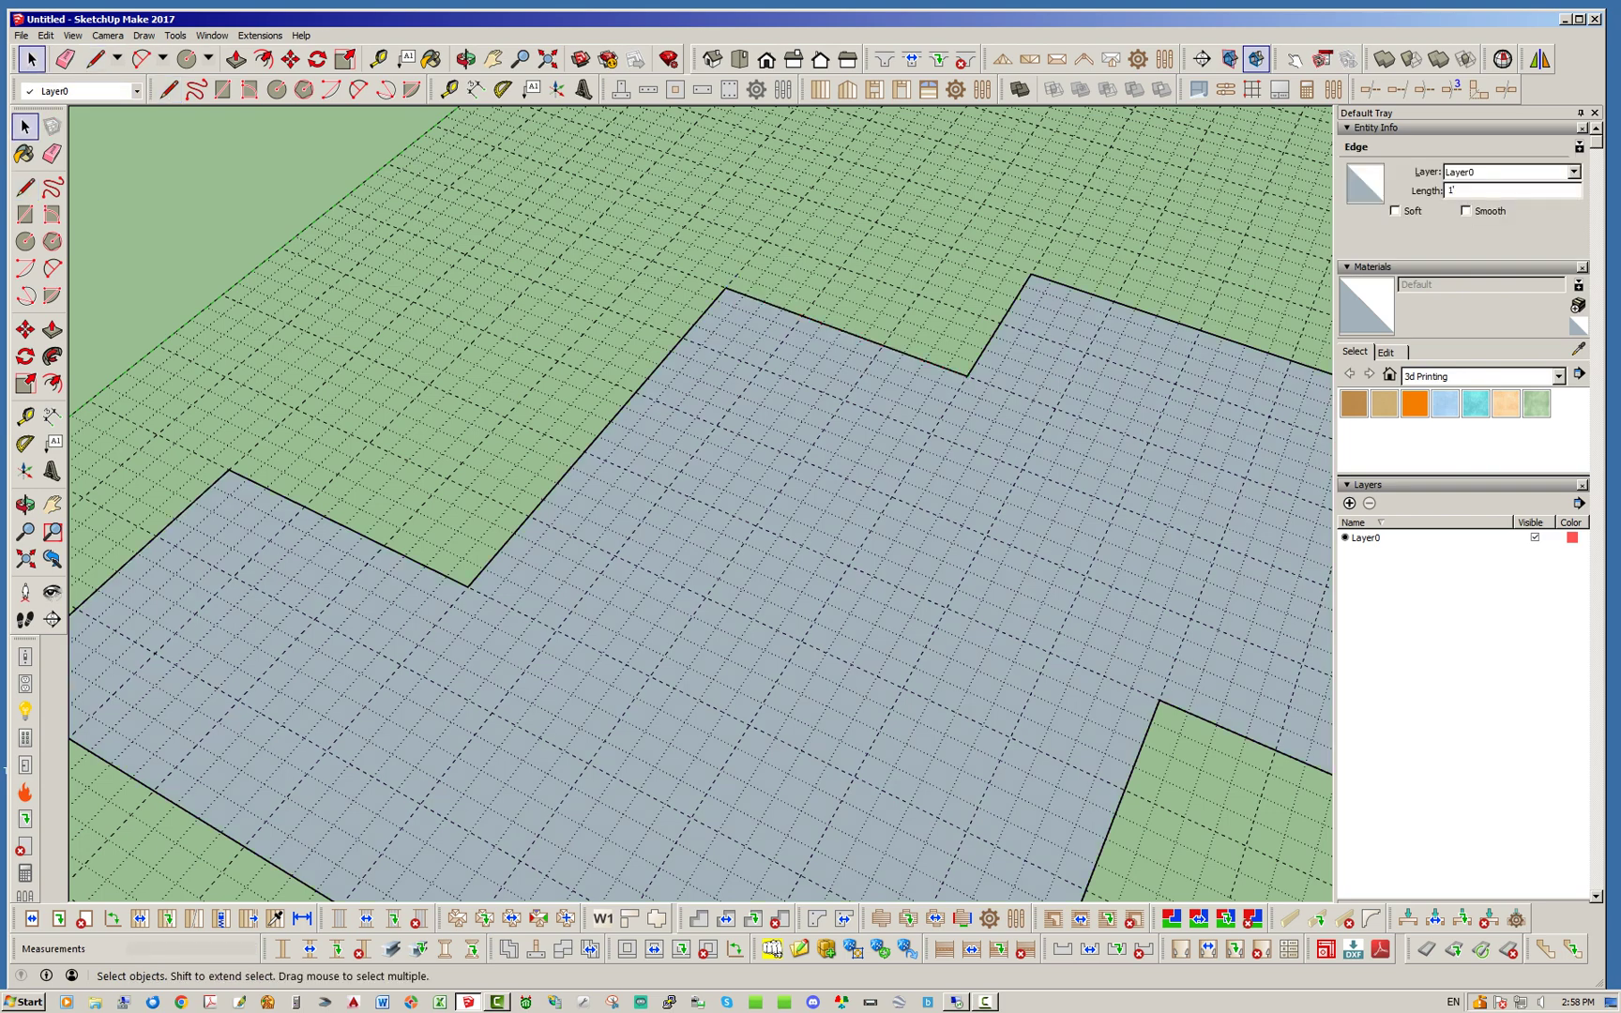
scroll(483, 218, down, 8)
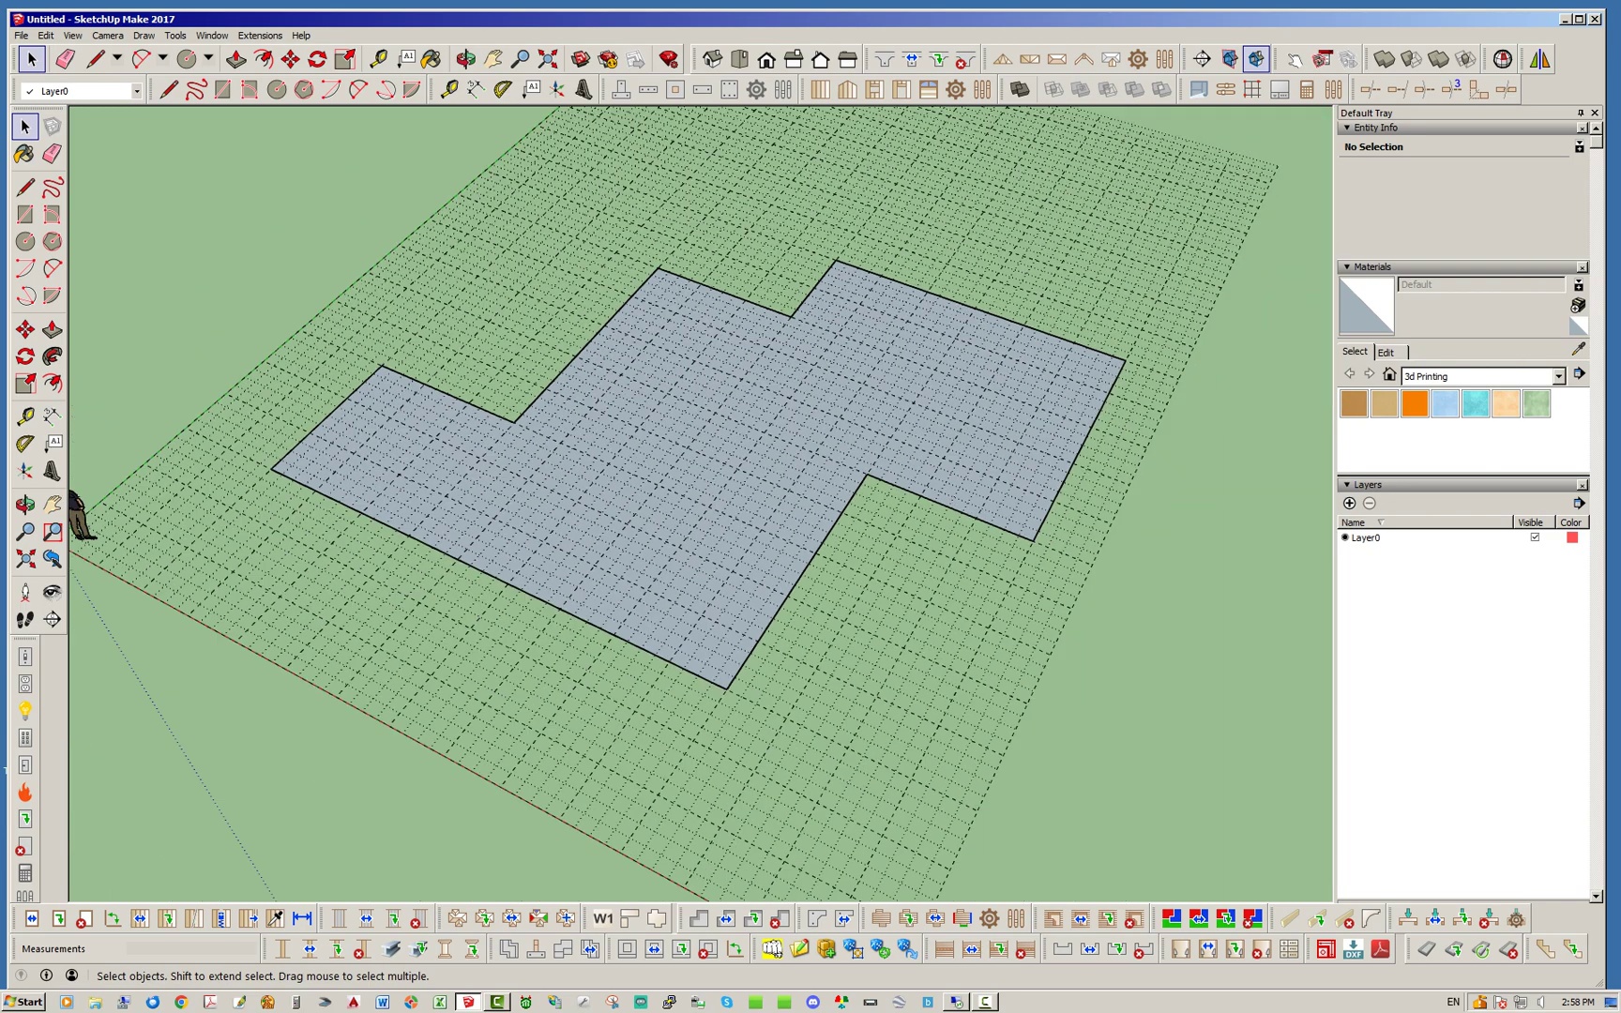
Step: Generate a rectangular wall perimeter from the footprint face with the default wall assembly settings
middle_drag(942, 364, 954, 365)
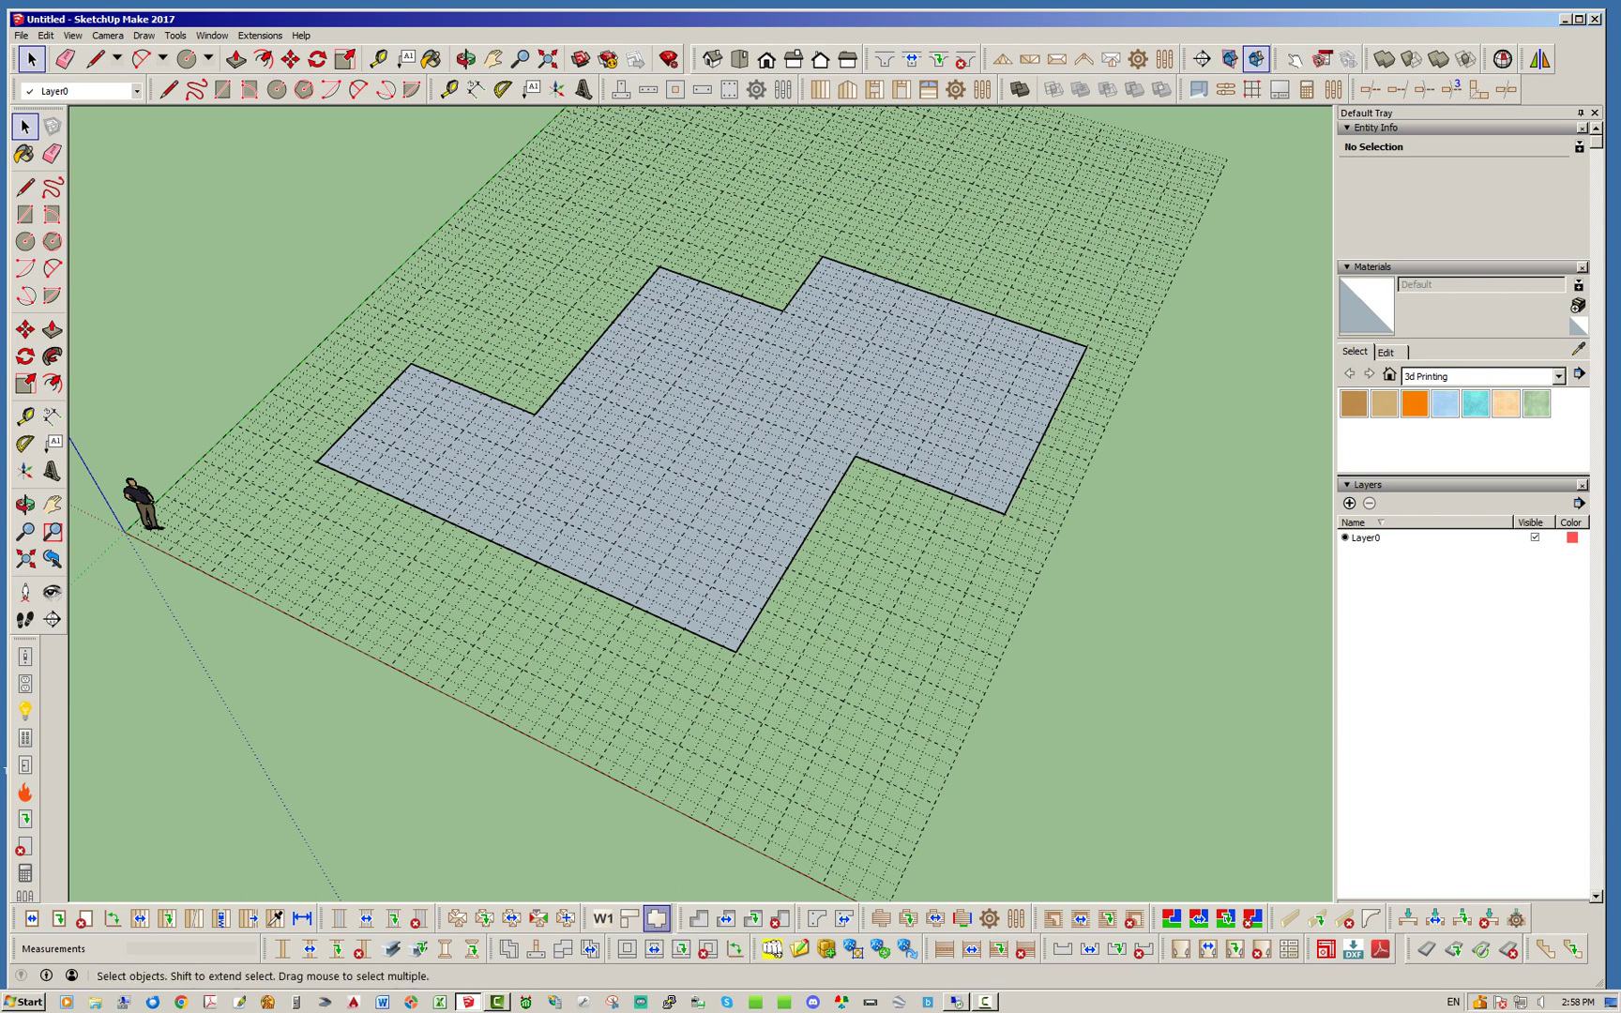
click(656, 919)
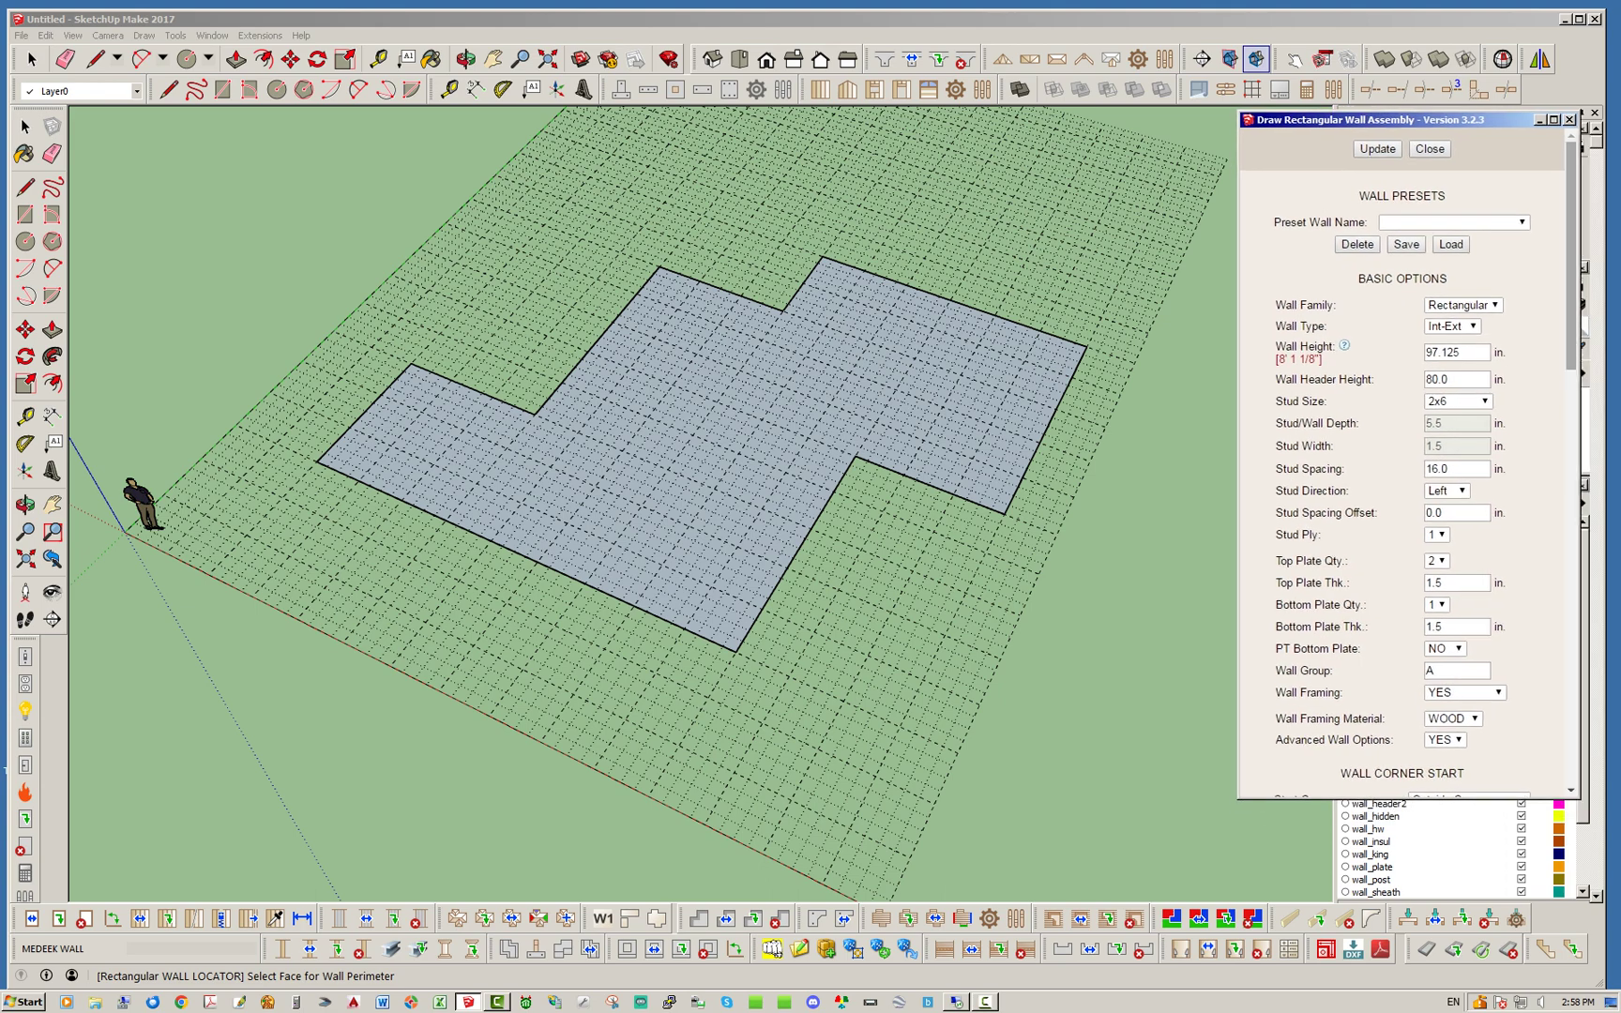
scroll(1402, 460, down, 12)
scroll(1403, 459, up, 12)
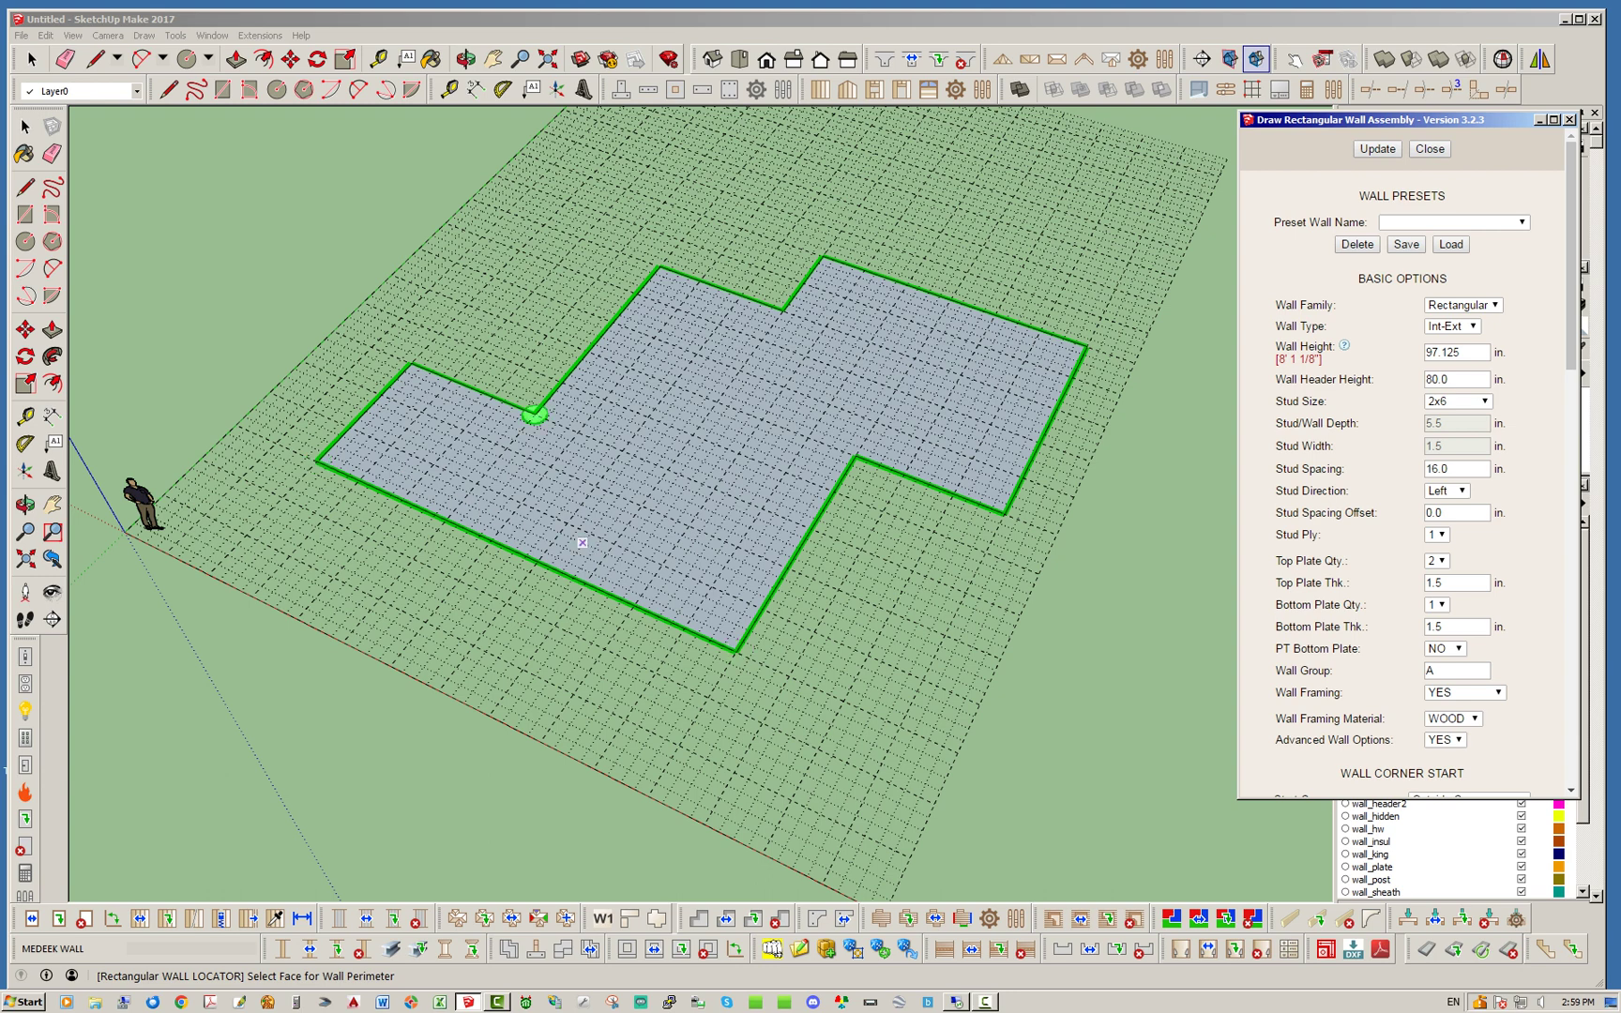
click(582, 543)
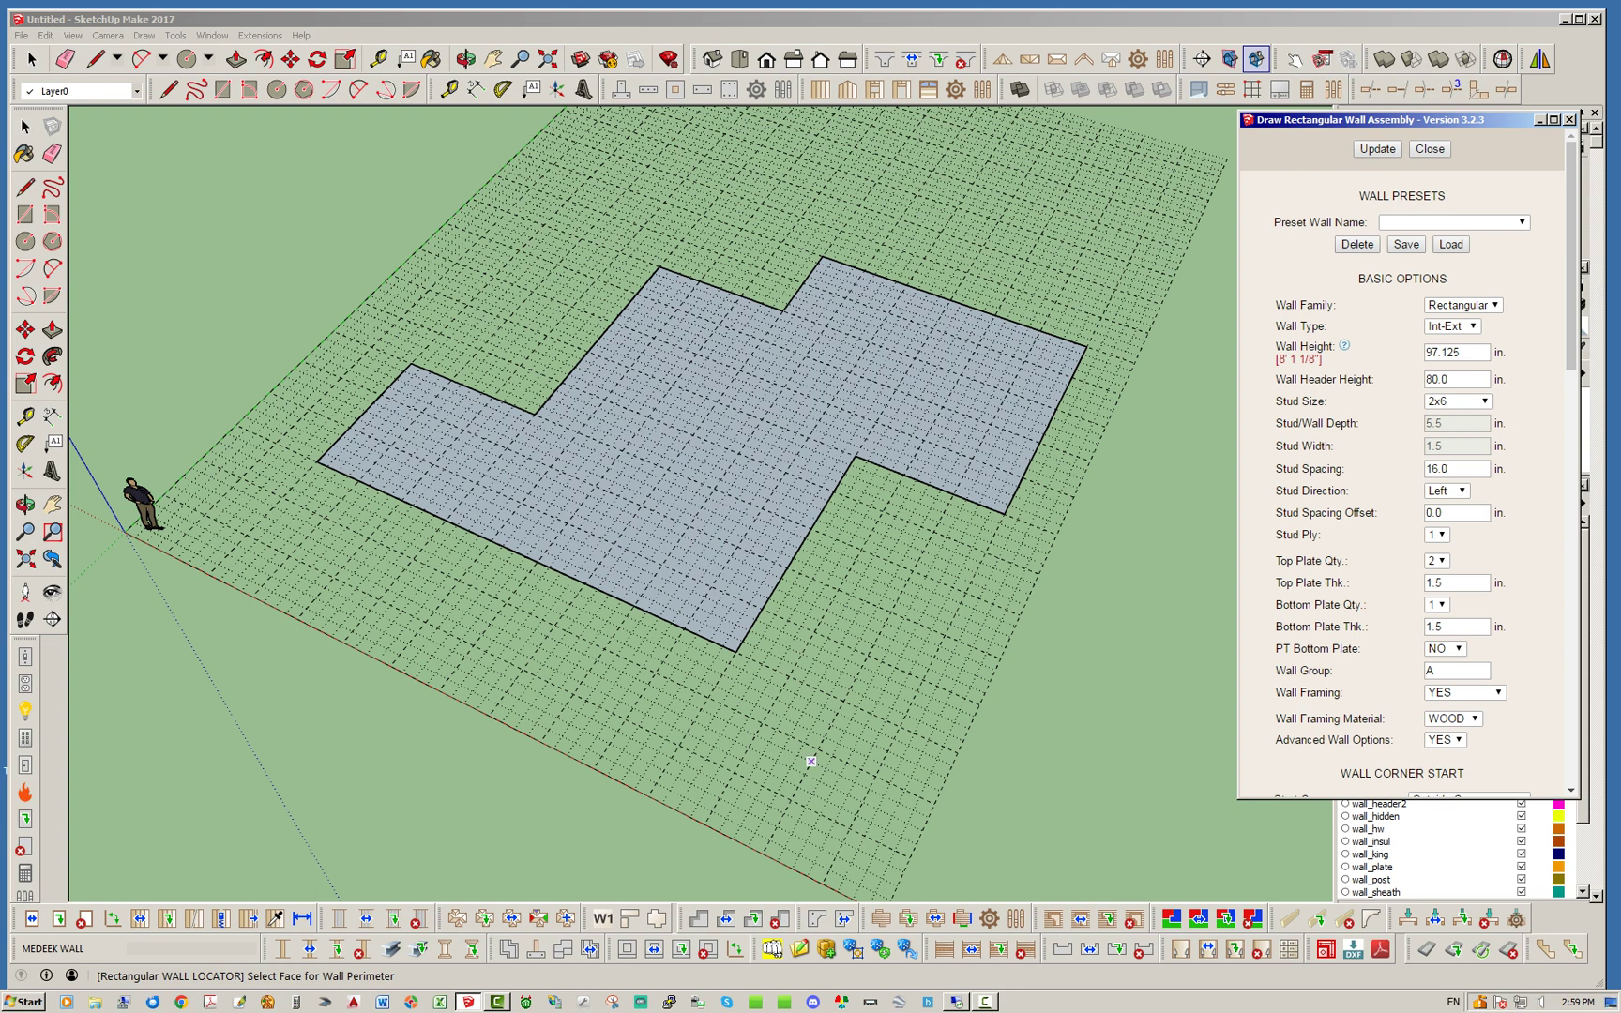
click(1171, 918)
scroll(734, 513, up, 2)
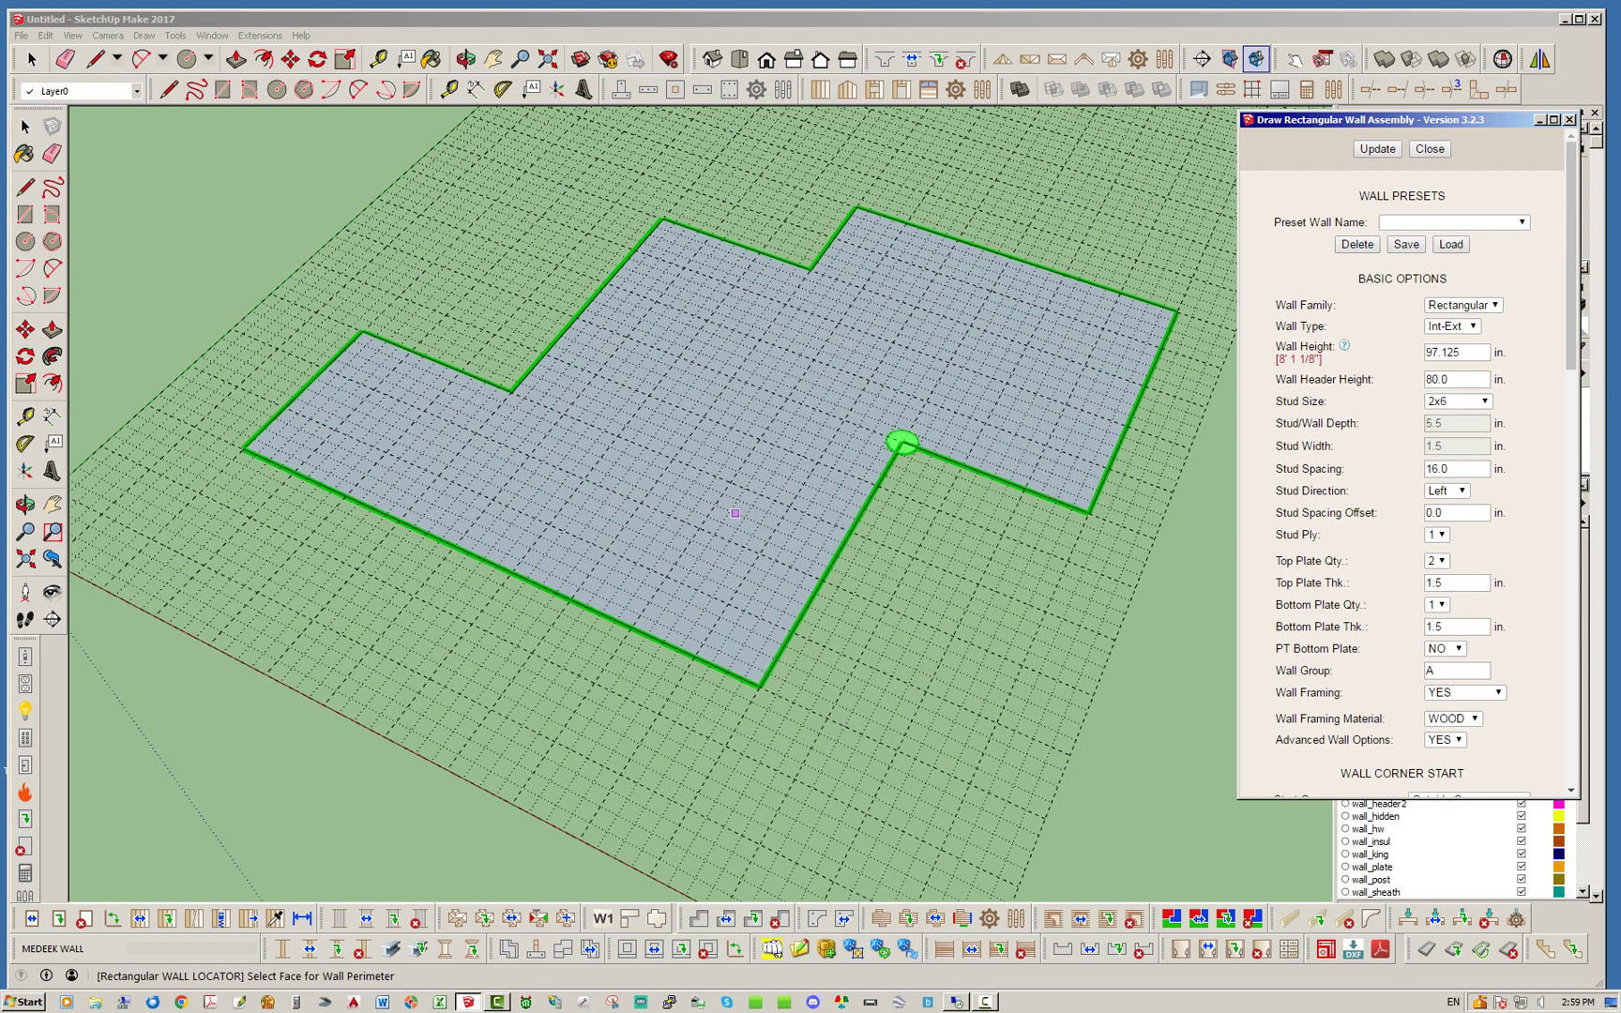
scroll(735, 513, down, 3)
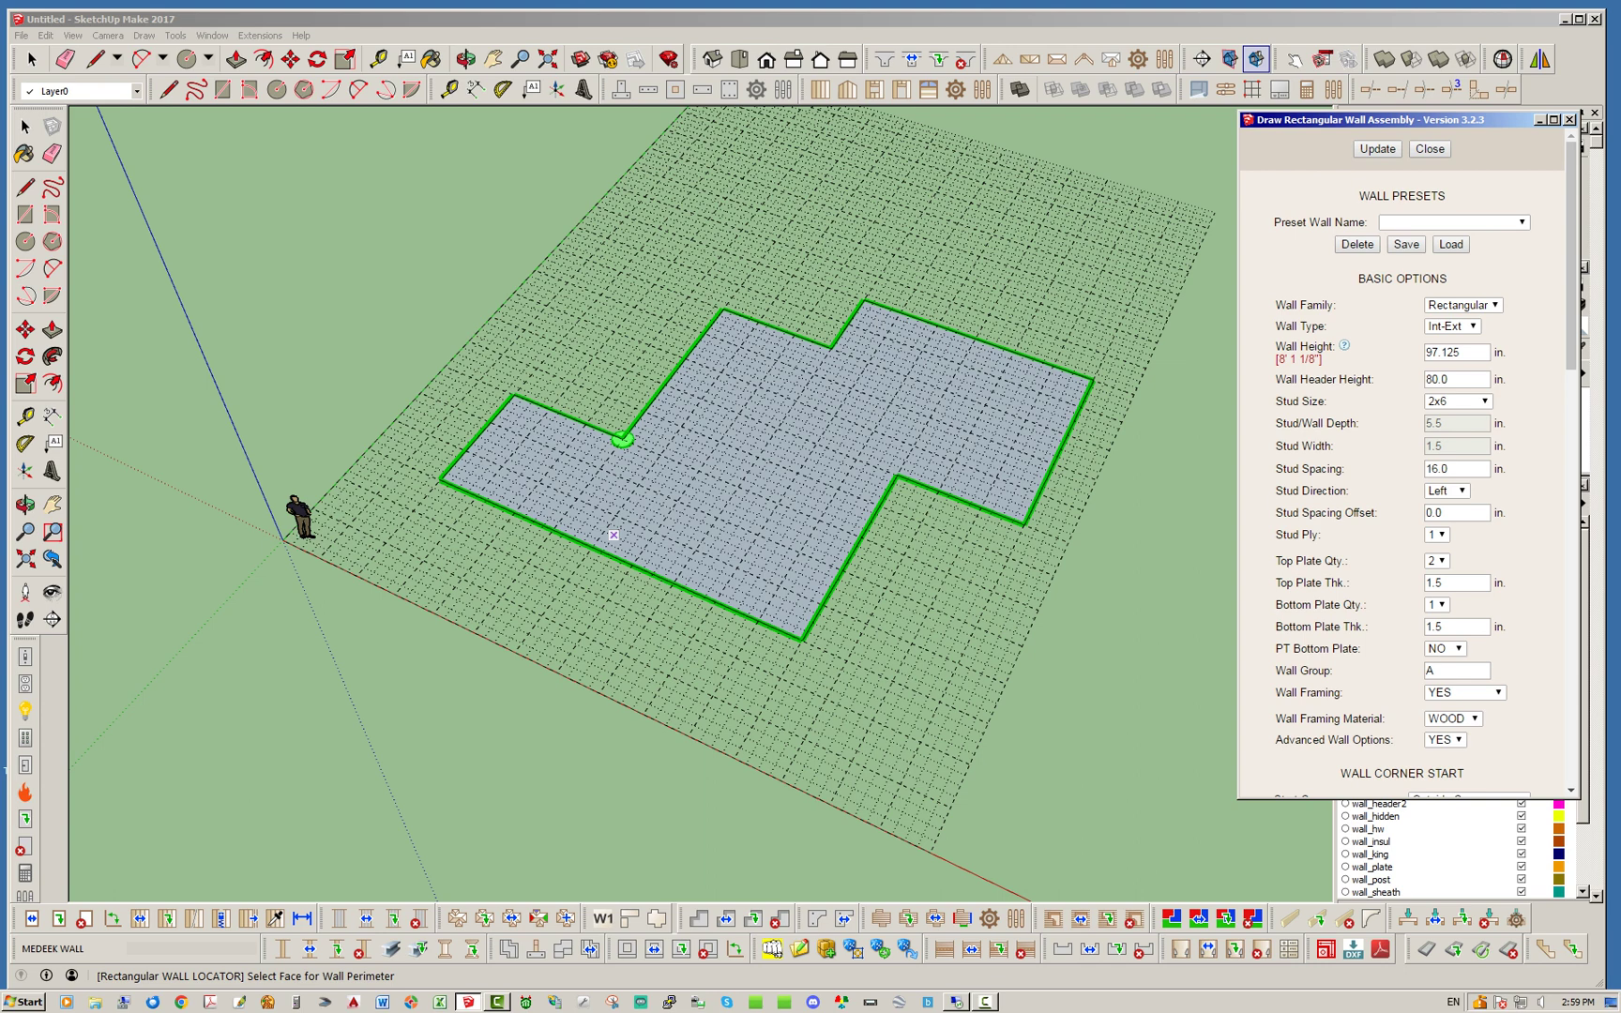
click(501, 497)
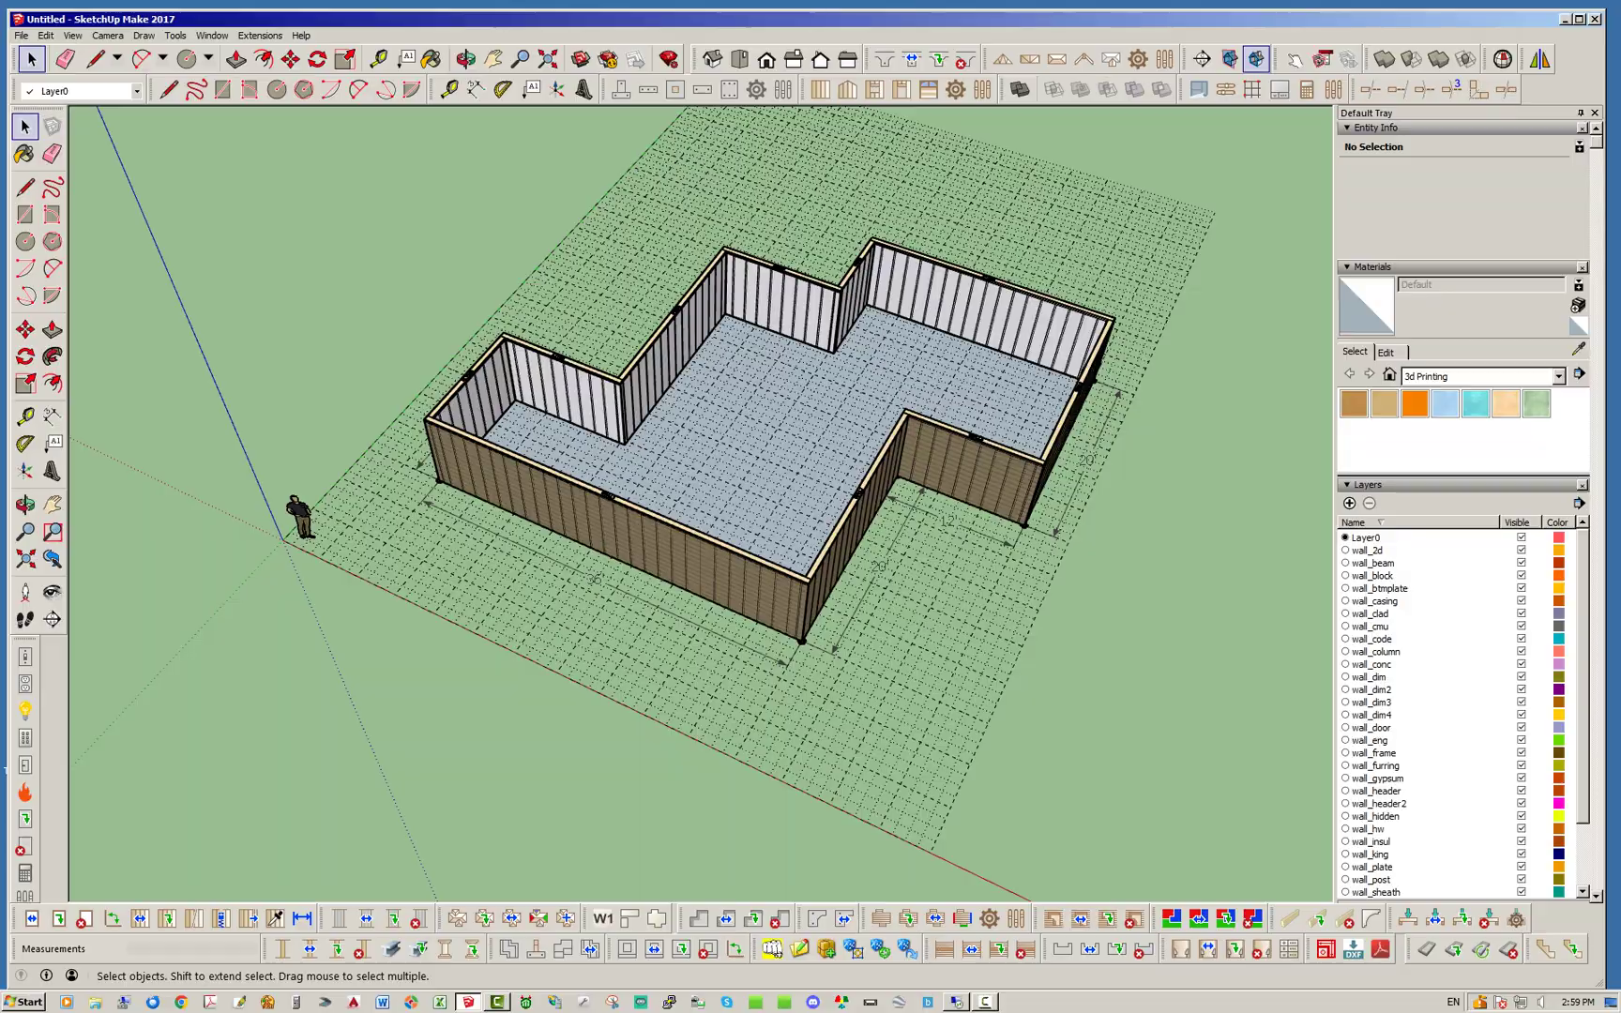
Step: Examine the generated perimeter walls, corners and dimensions from several sides
middle_drag(807, 526, 774, 563)
middle_drag(656, 506, 966, 516)
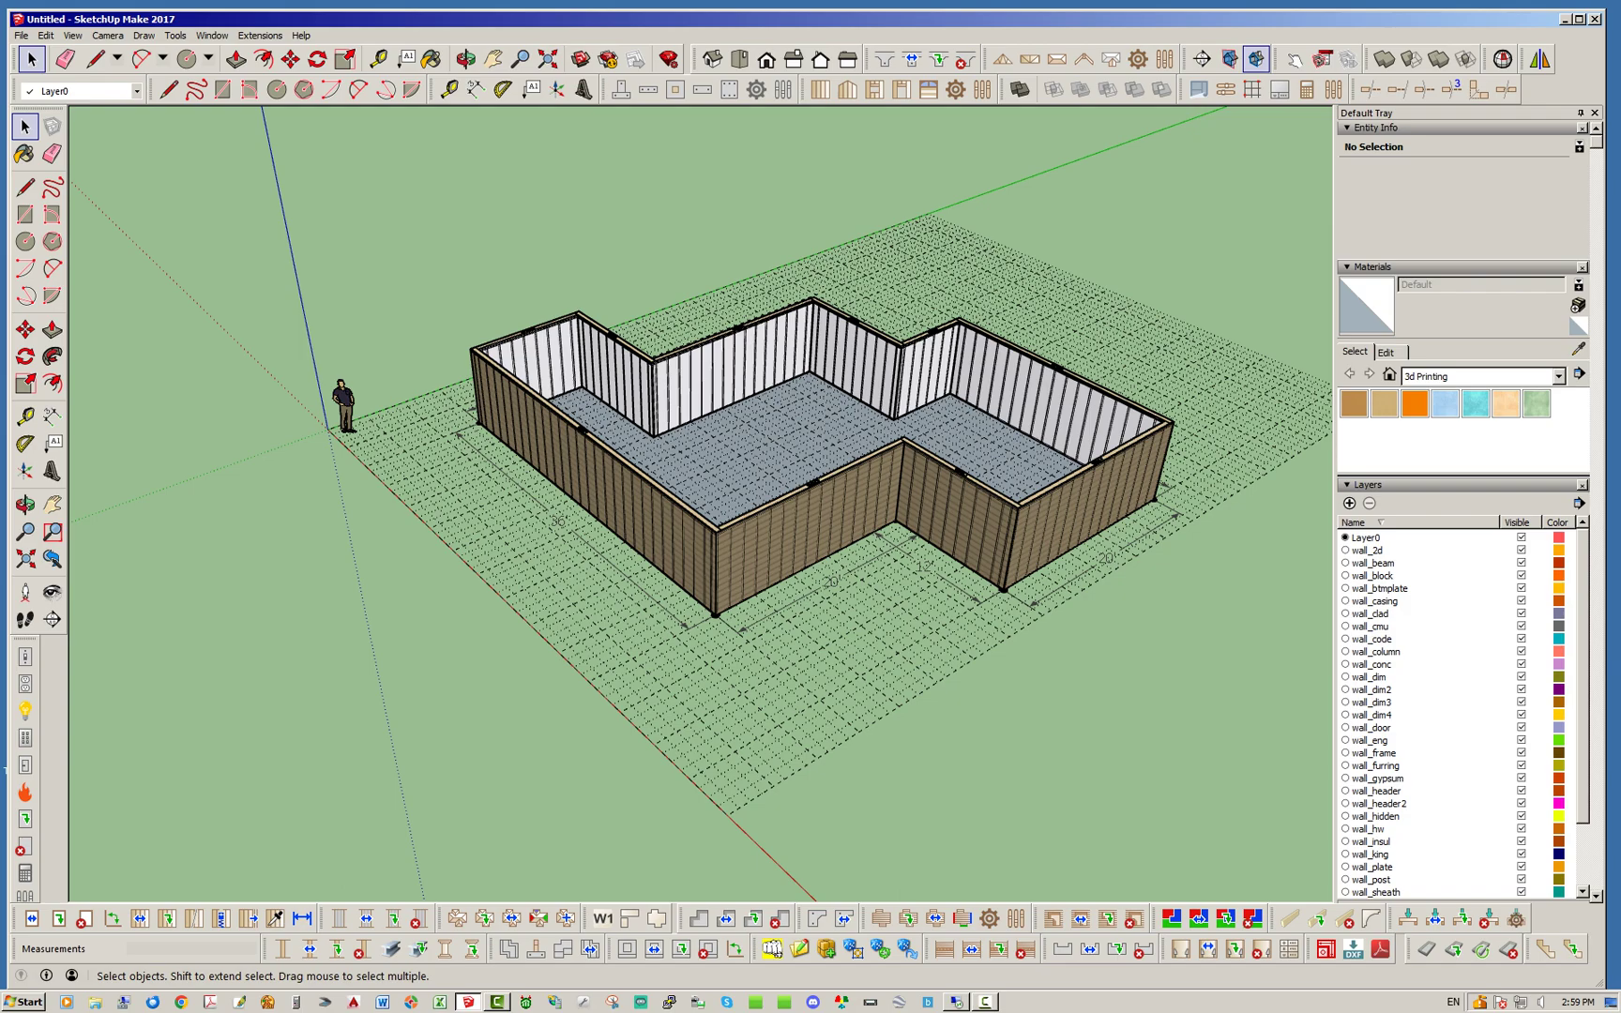
middle_drag(732, 469, 769, 540)
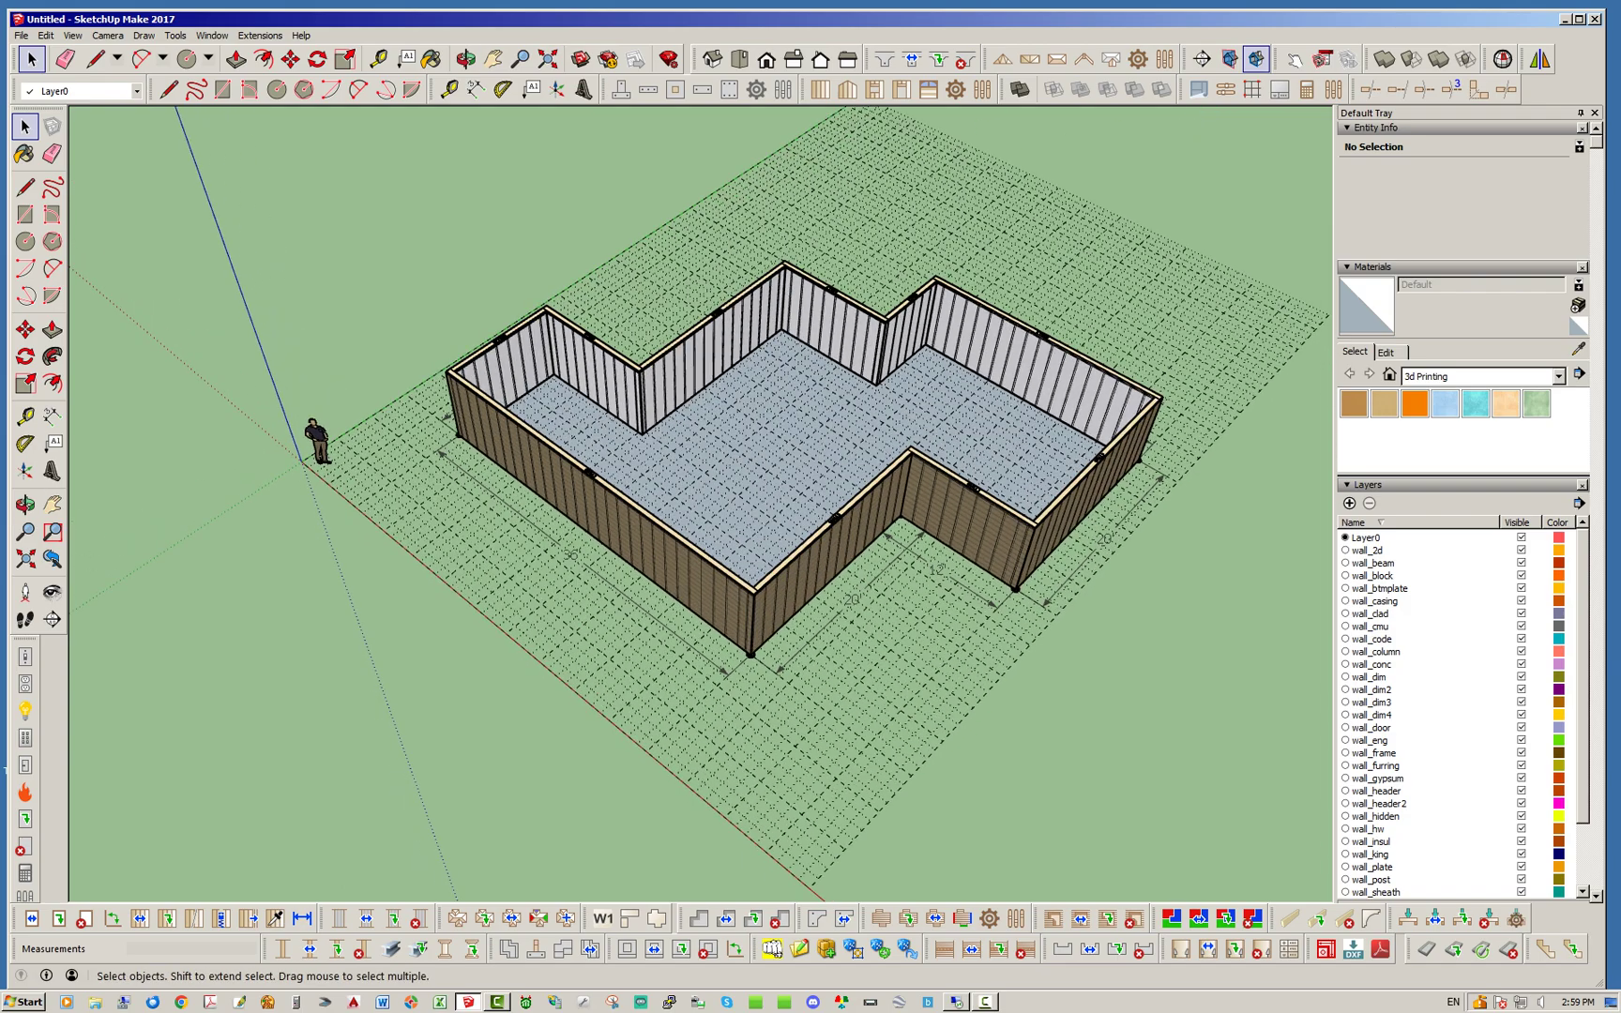
scroll(769, 539, up, 6)
scroll(720, 793, down, 10)
middle_drag(720, 793, 657, 779)
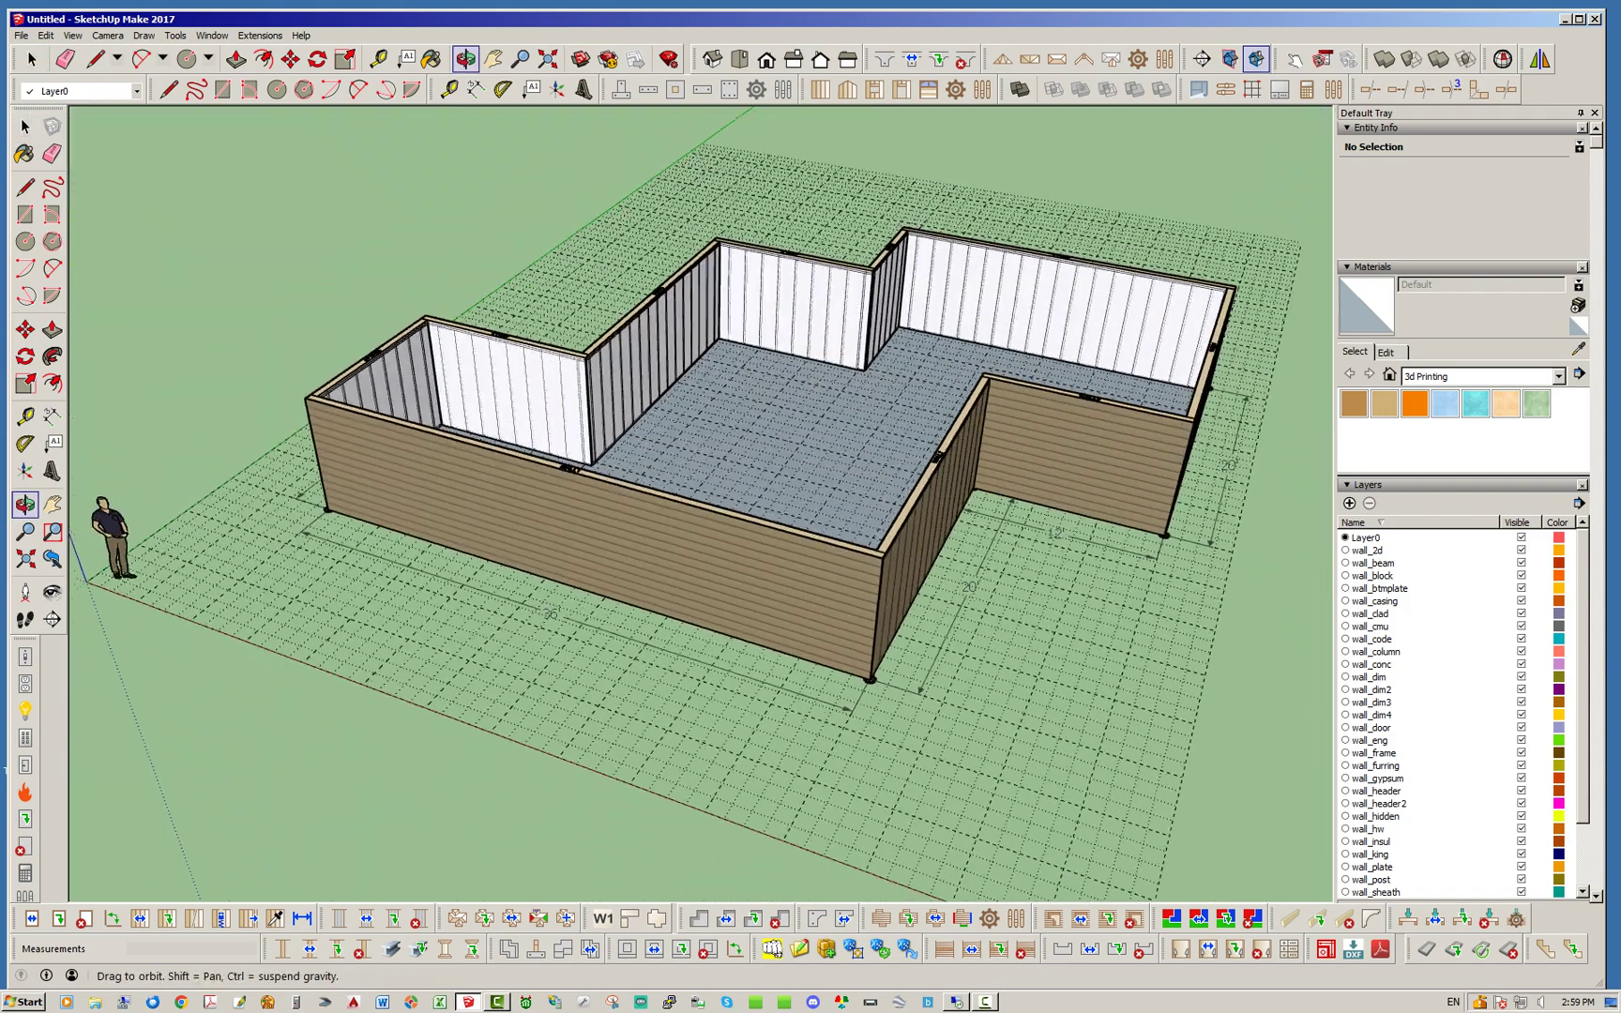
Step: Insert a 36 × 80 in. door and a 36 × 48 in. window, each 8' from a front wall end, plus another such window centred in the 12' wall
click(901, 89)
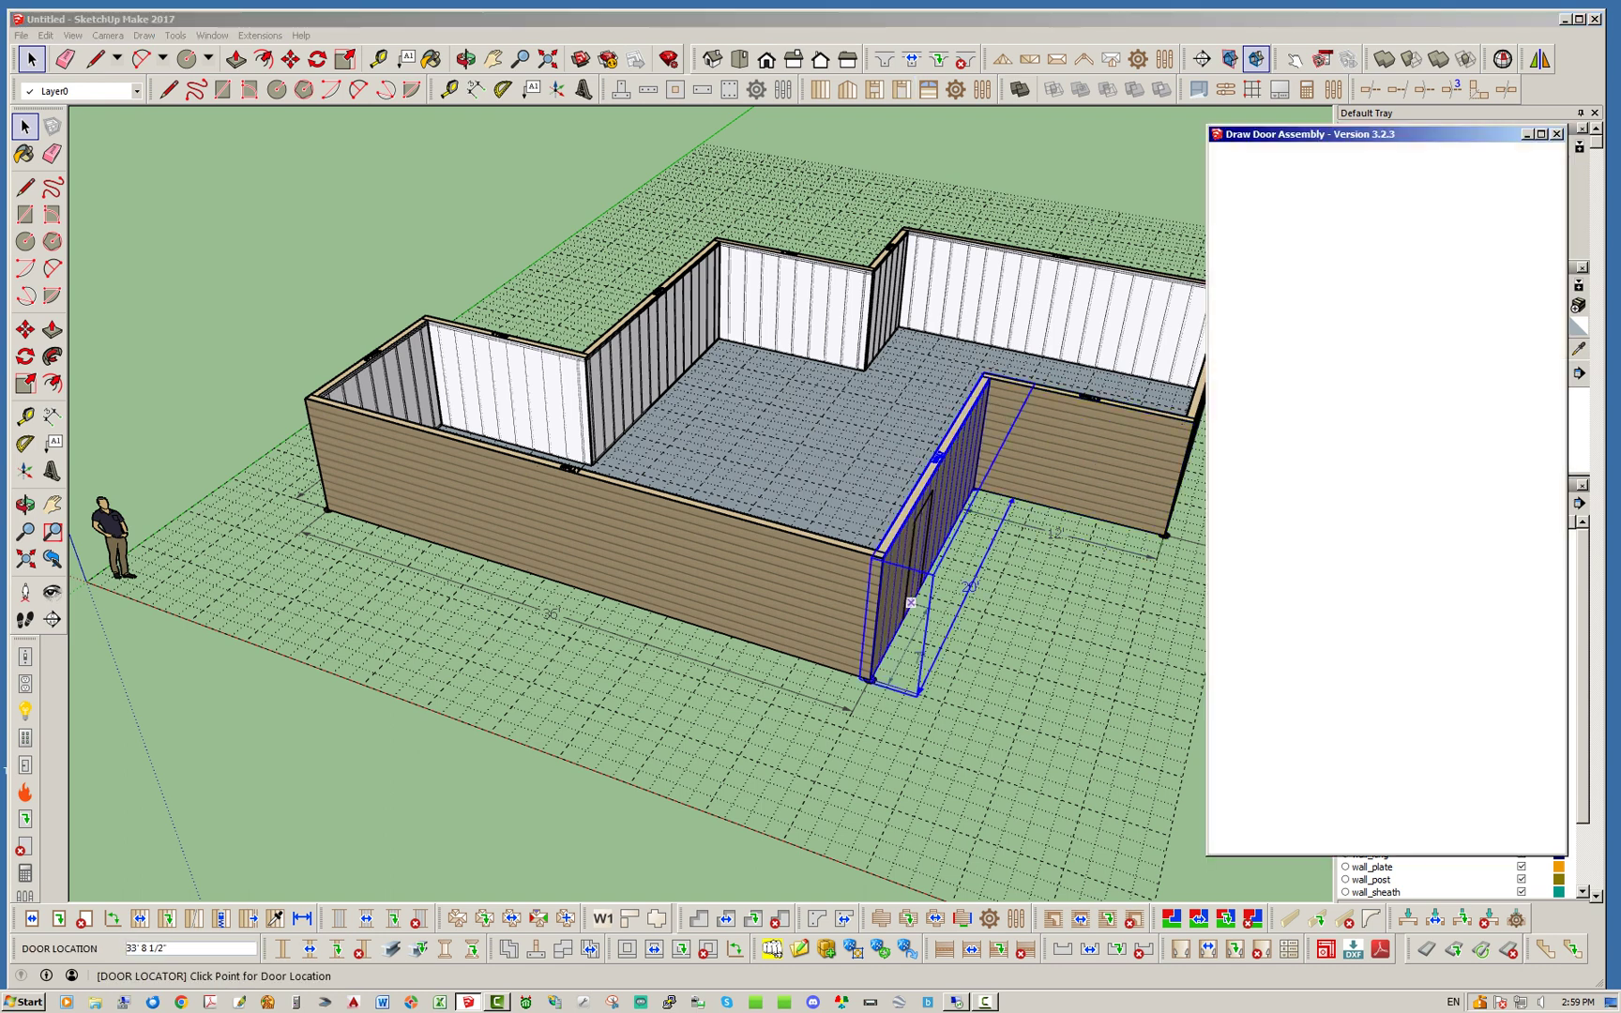
click(717, 658)
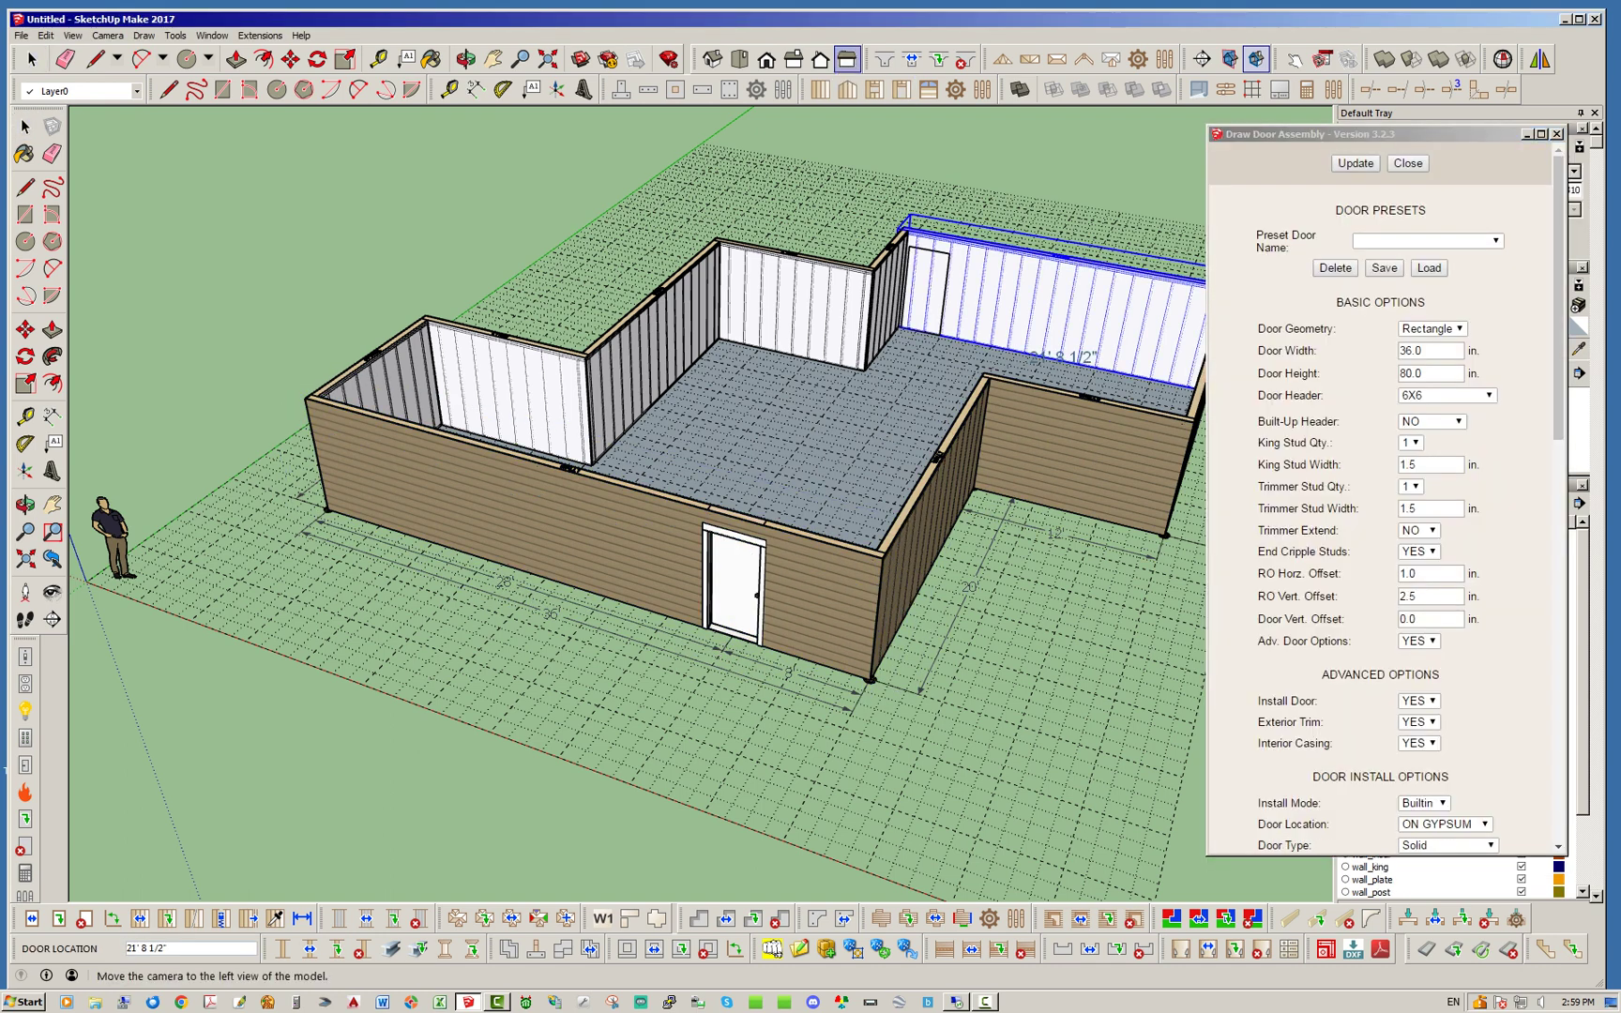
click(875, 89)
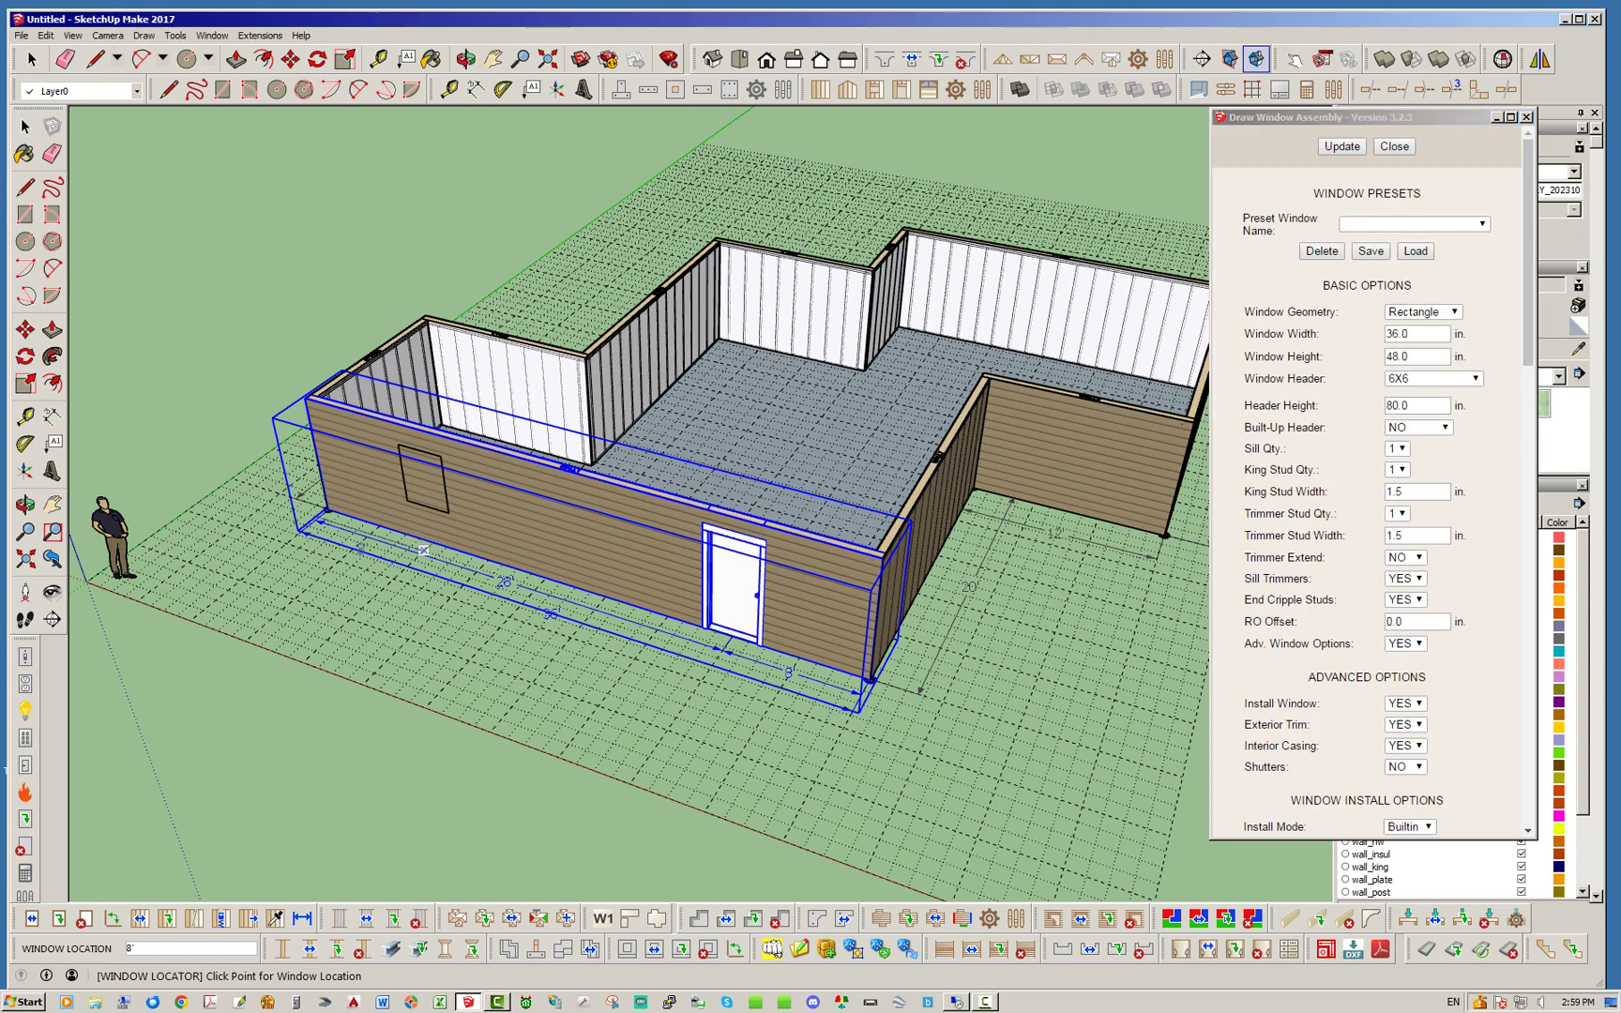
click(412, 511)
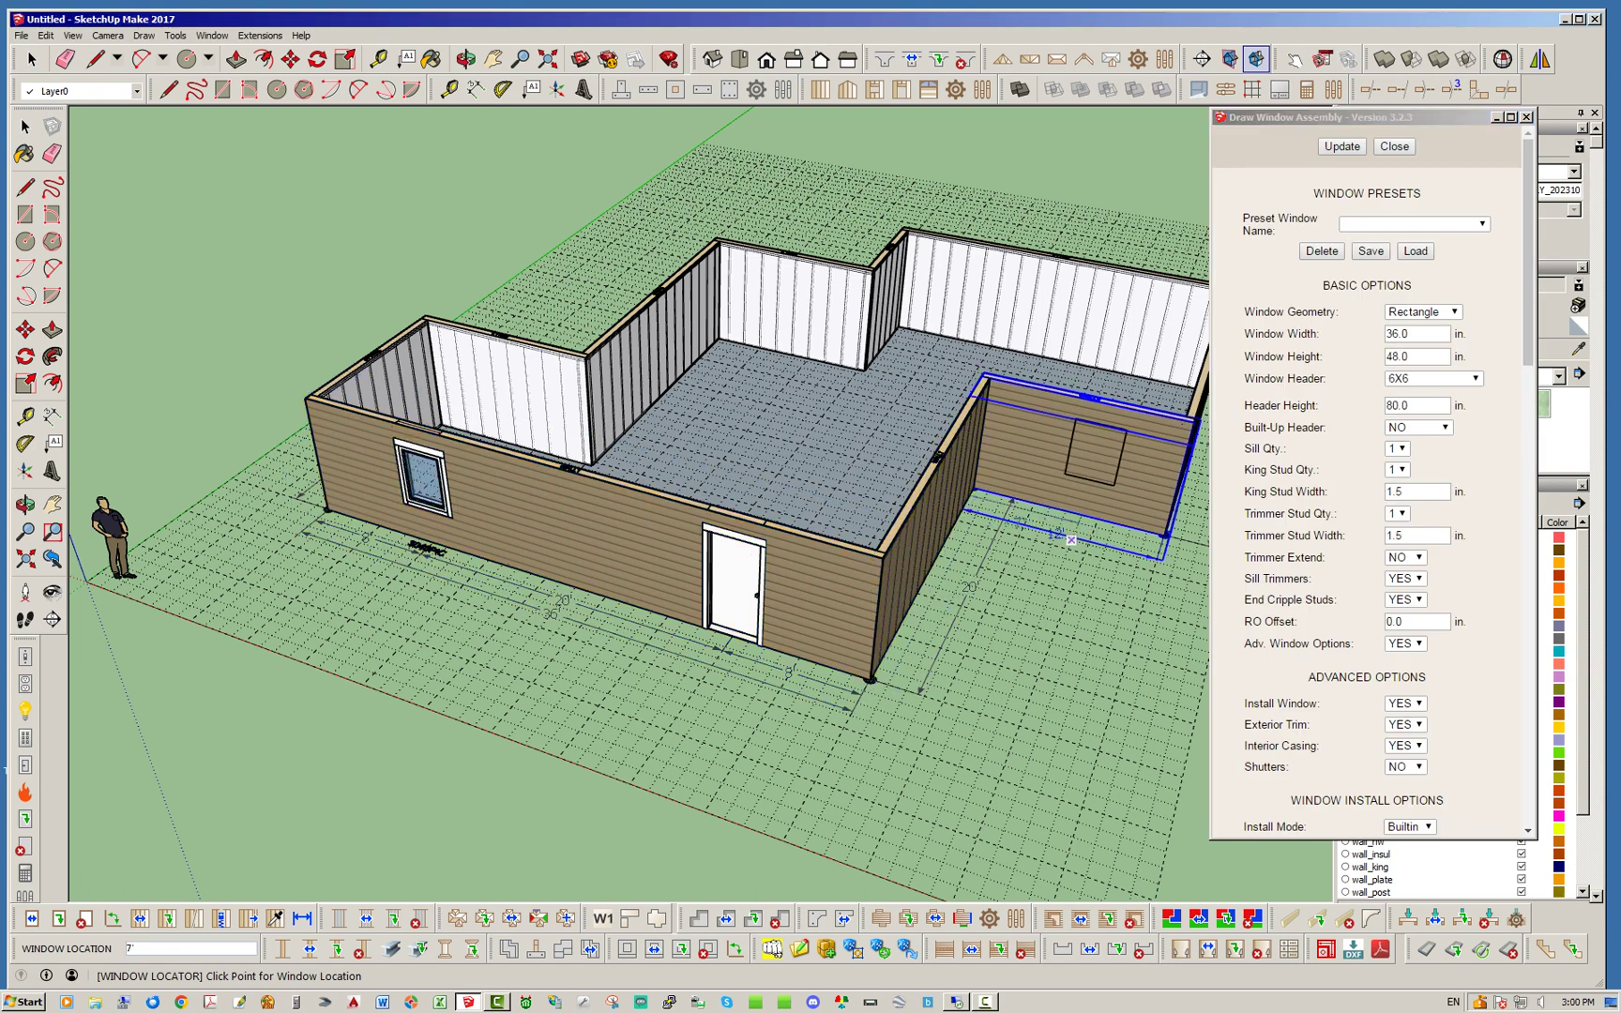
click(1051, 544)
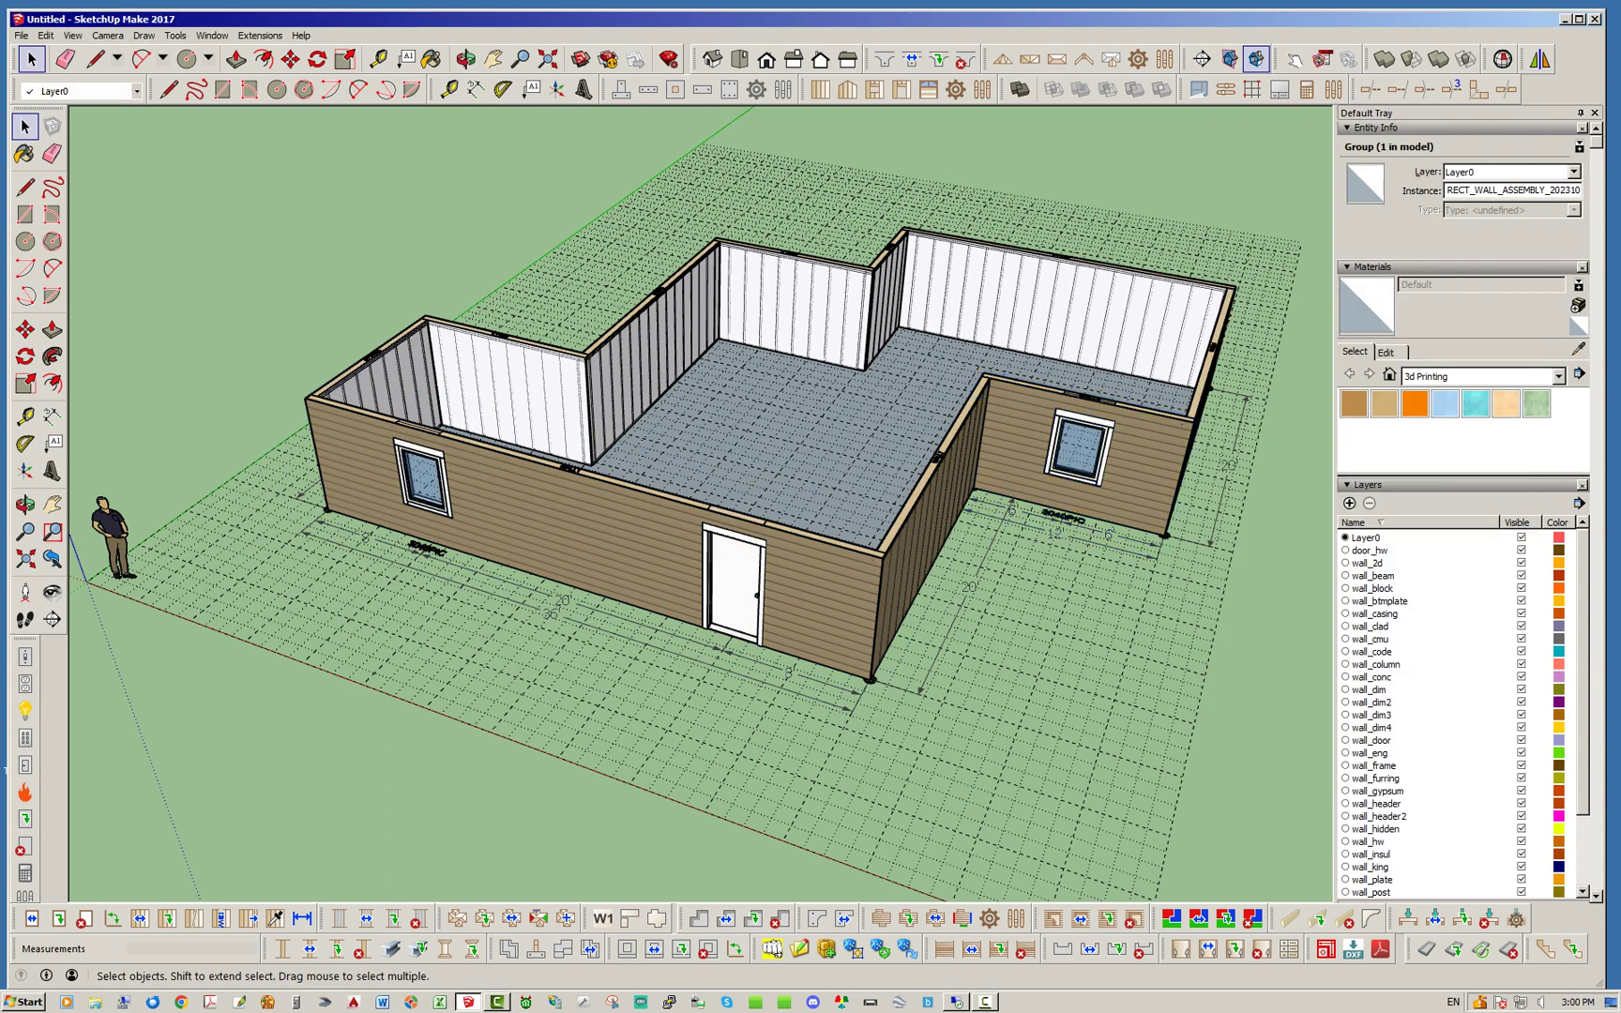
Step: Hide the wall_clad, wall_sheath and wall_gypsum layers to expose the framing of all walls
middle_drag(872, 525, 741, 600)
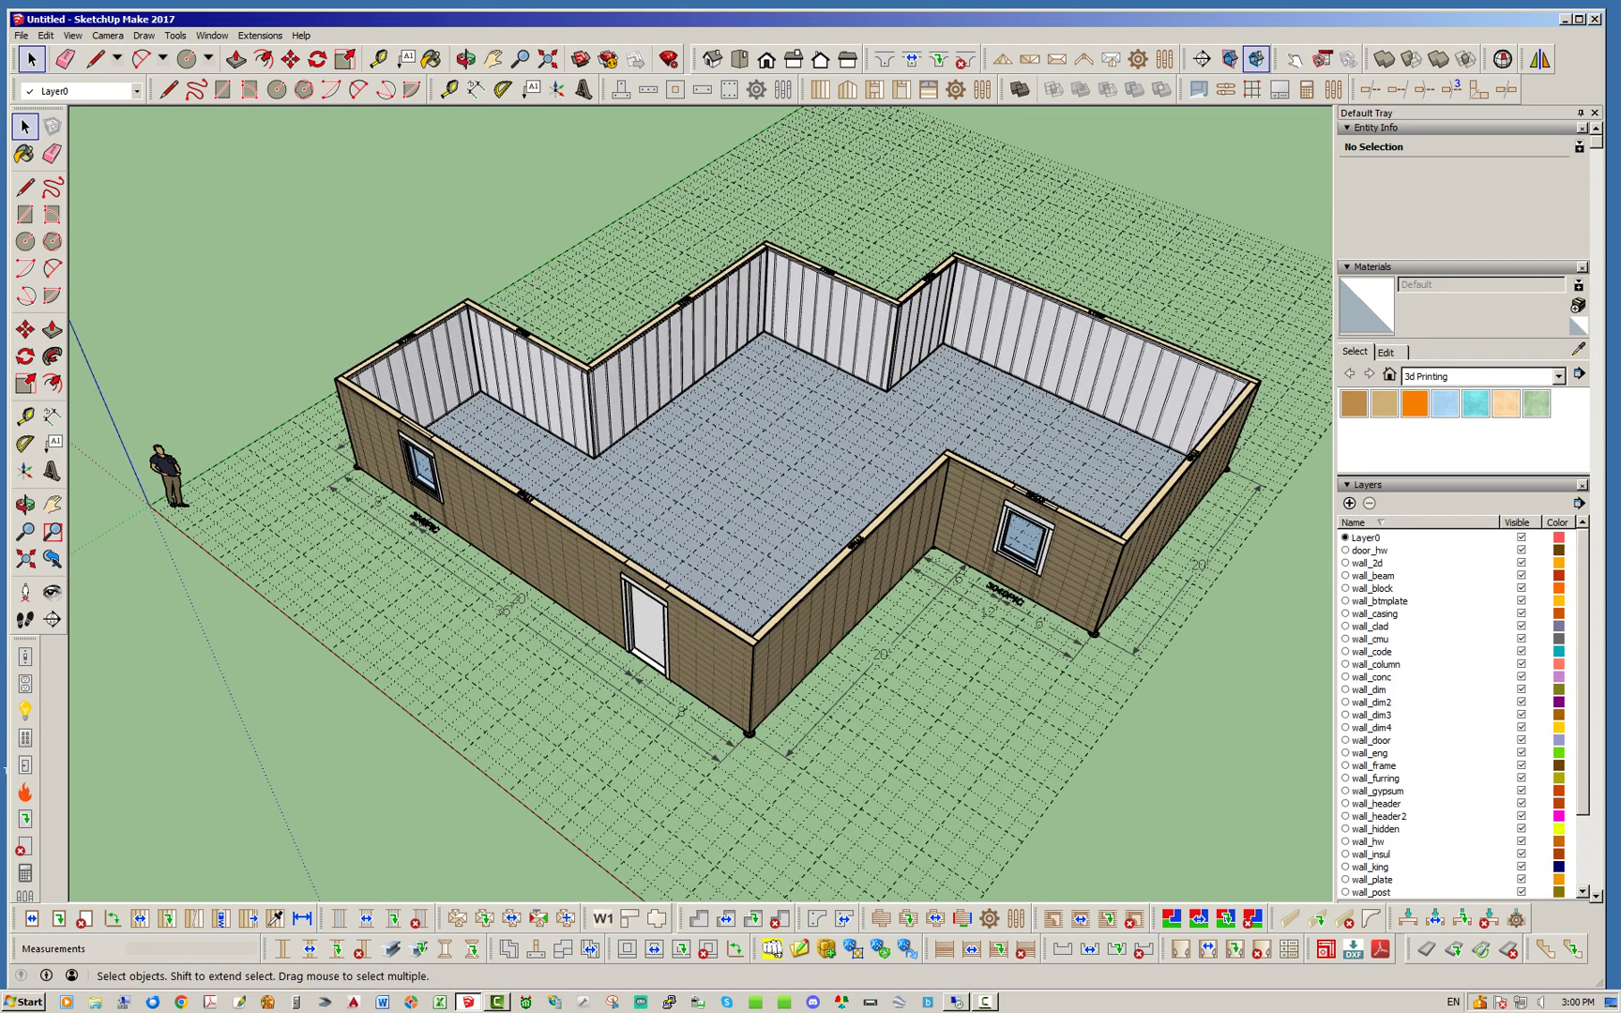
click(1520, 626)
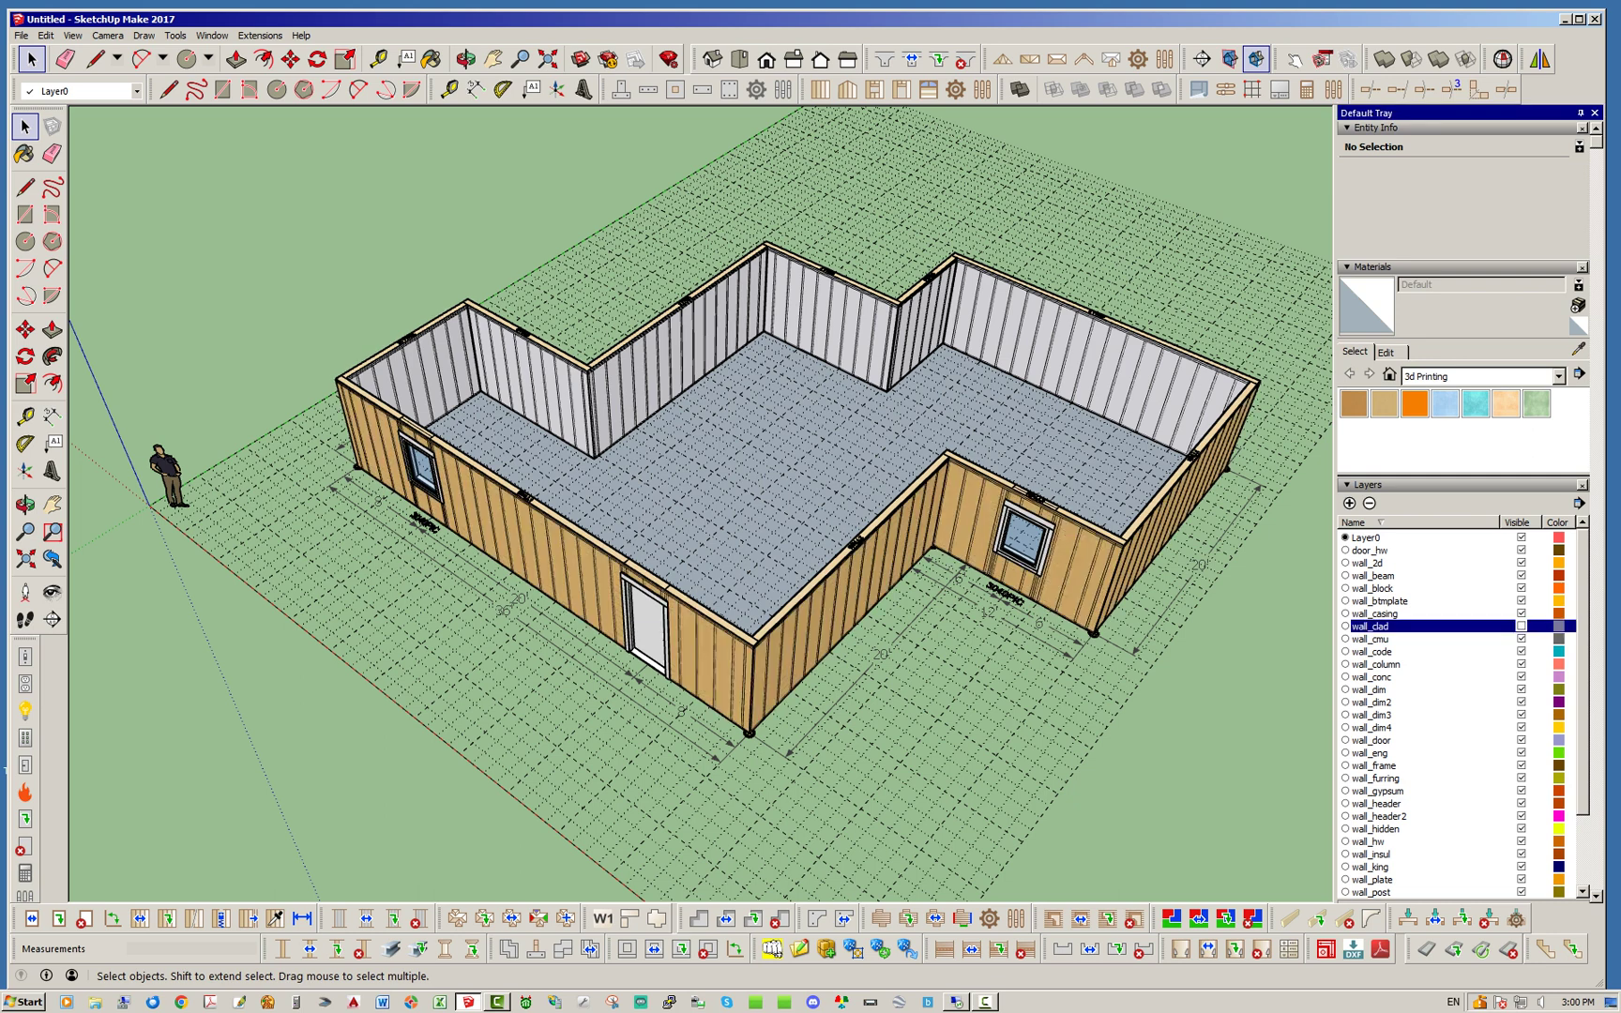
scroll(1463, 713, down, 3)
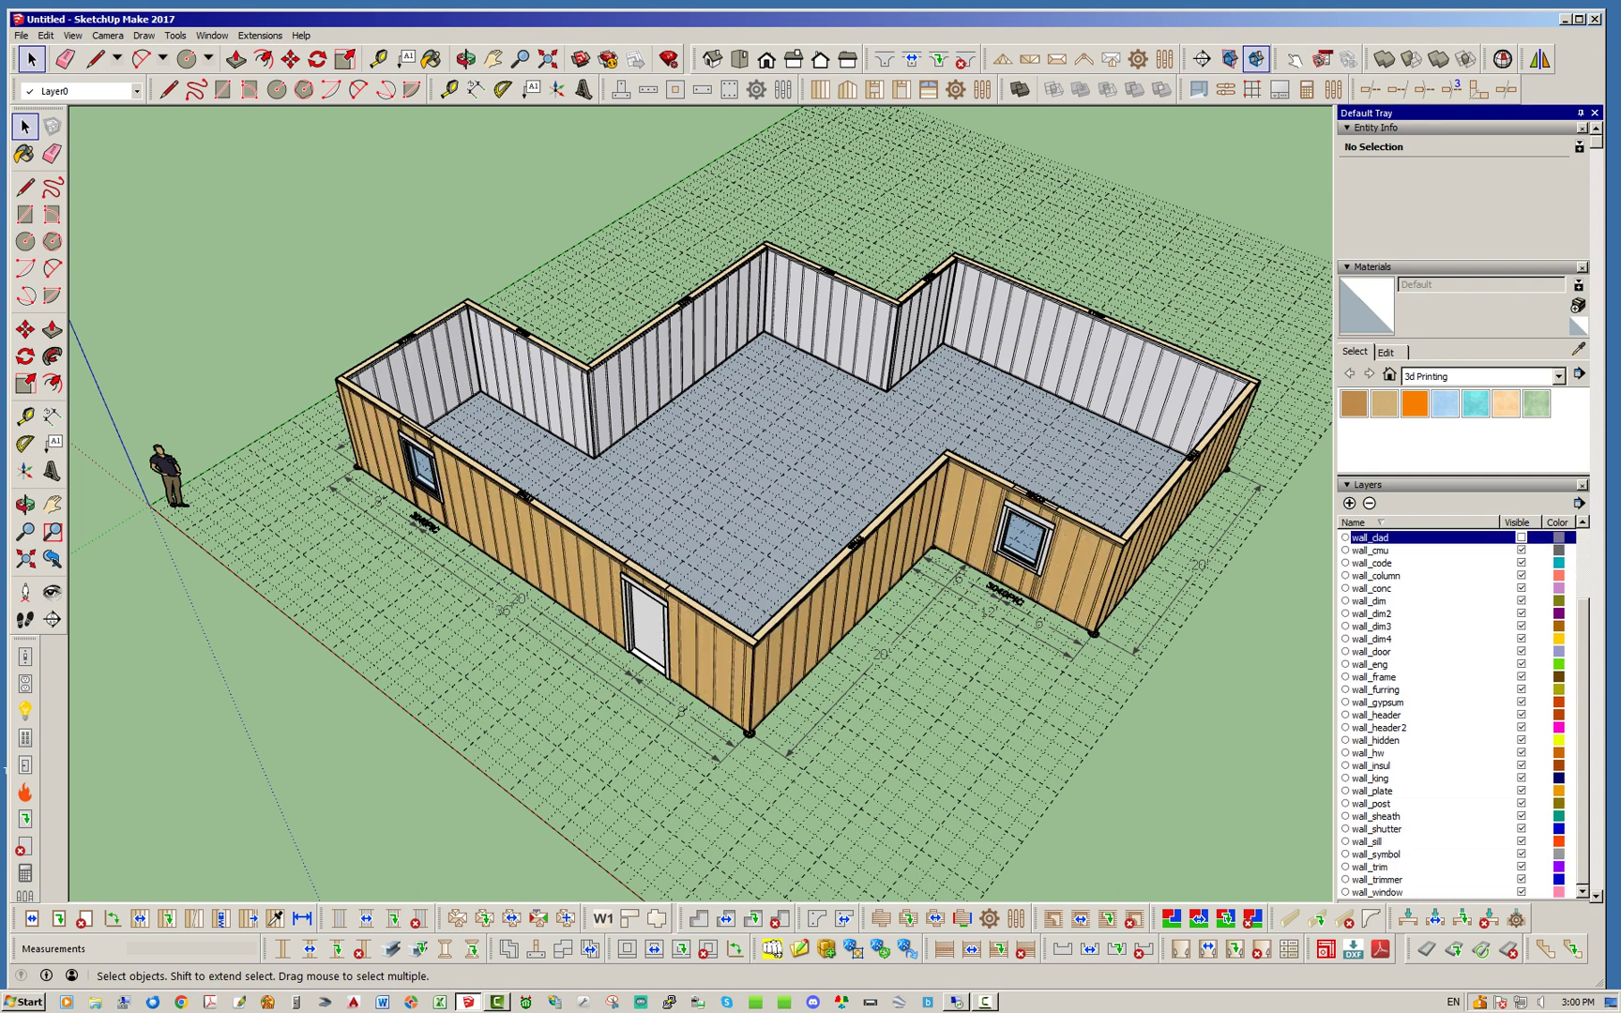
click(1522, 816)
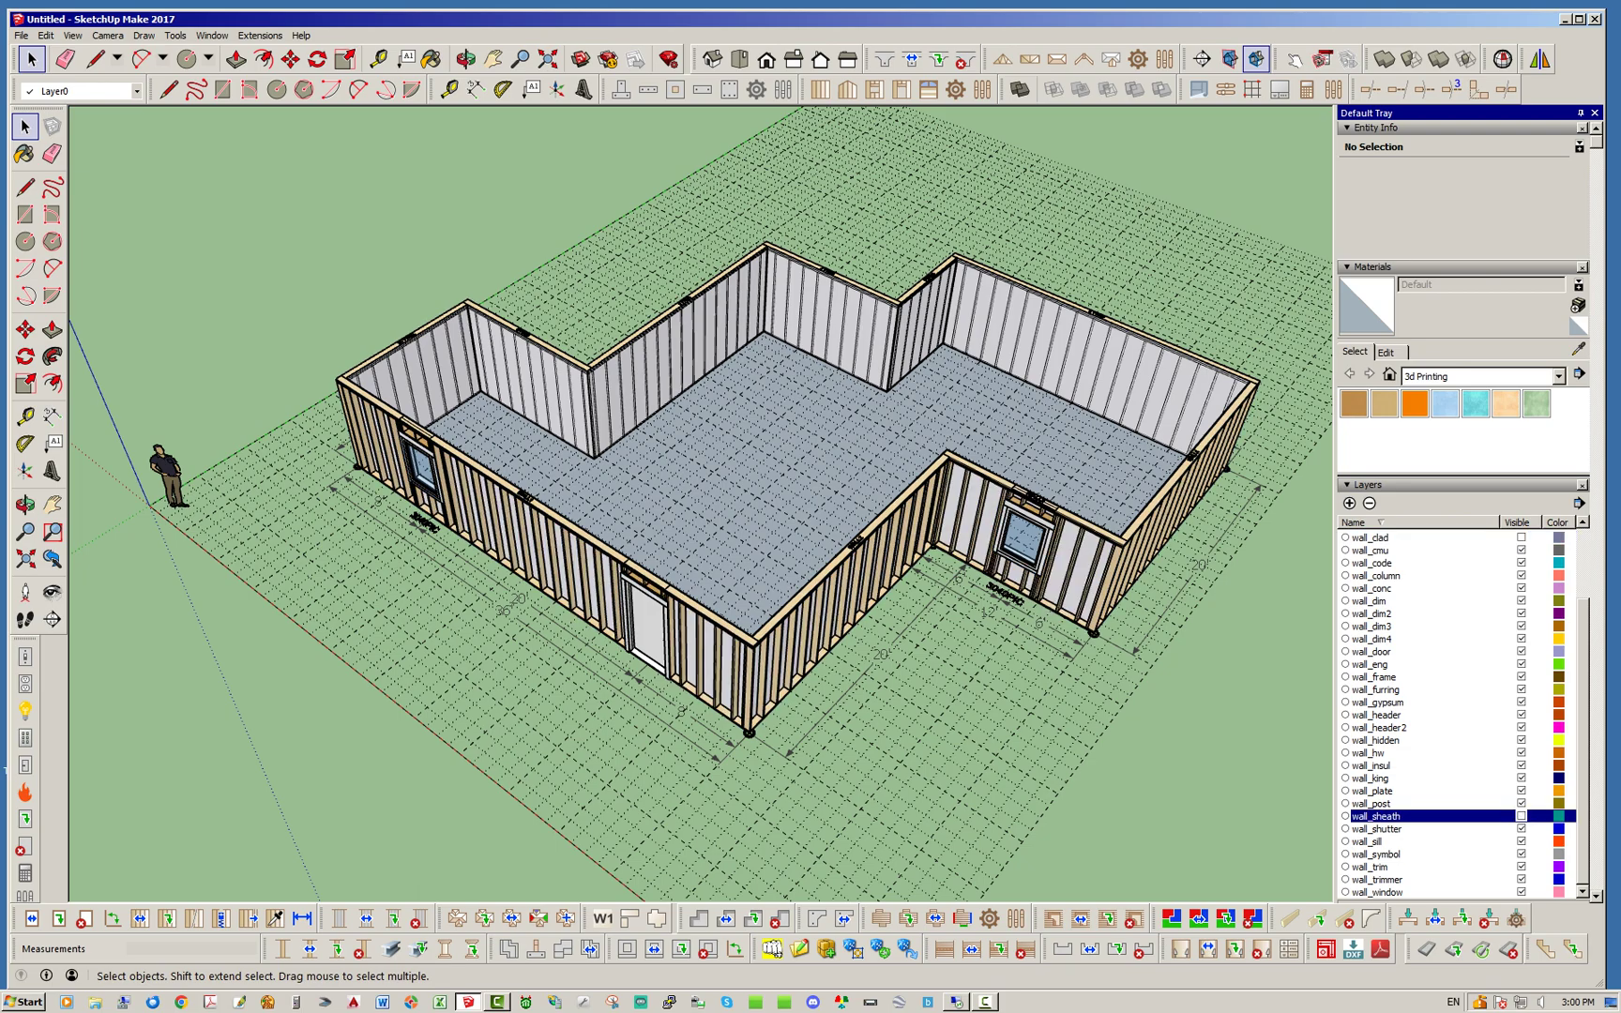
click(1521, 702)
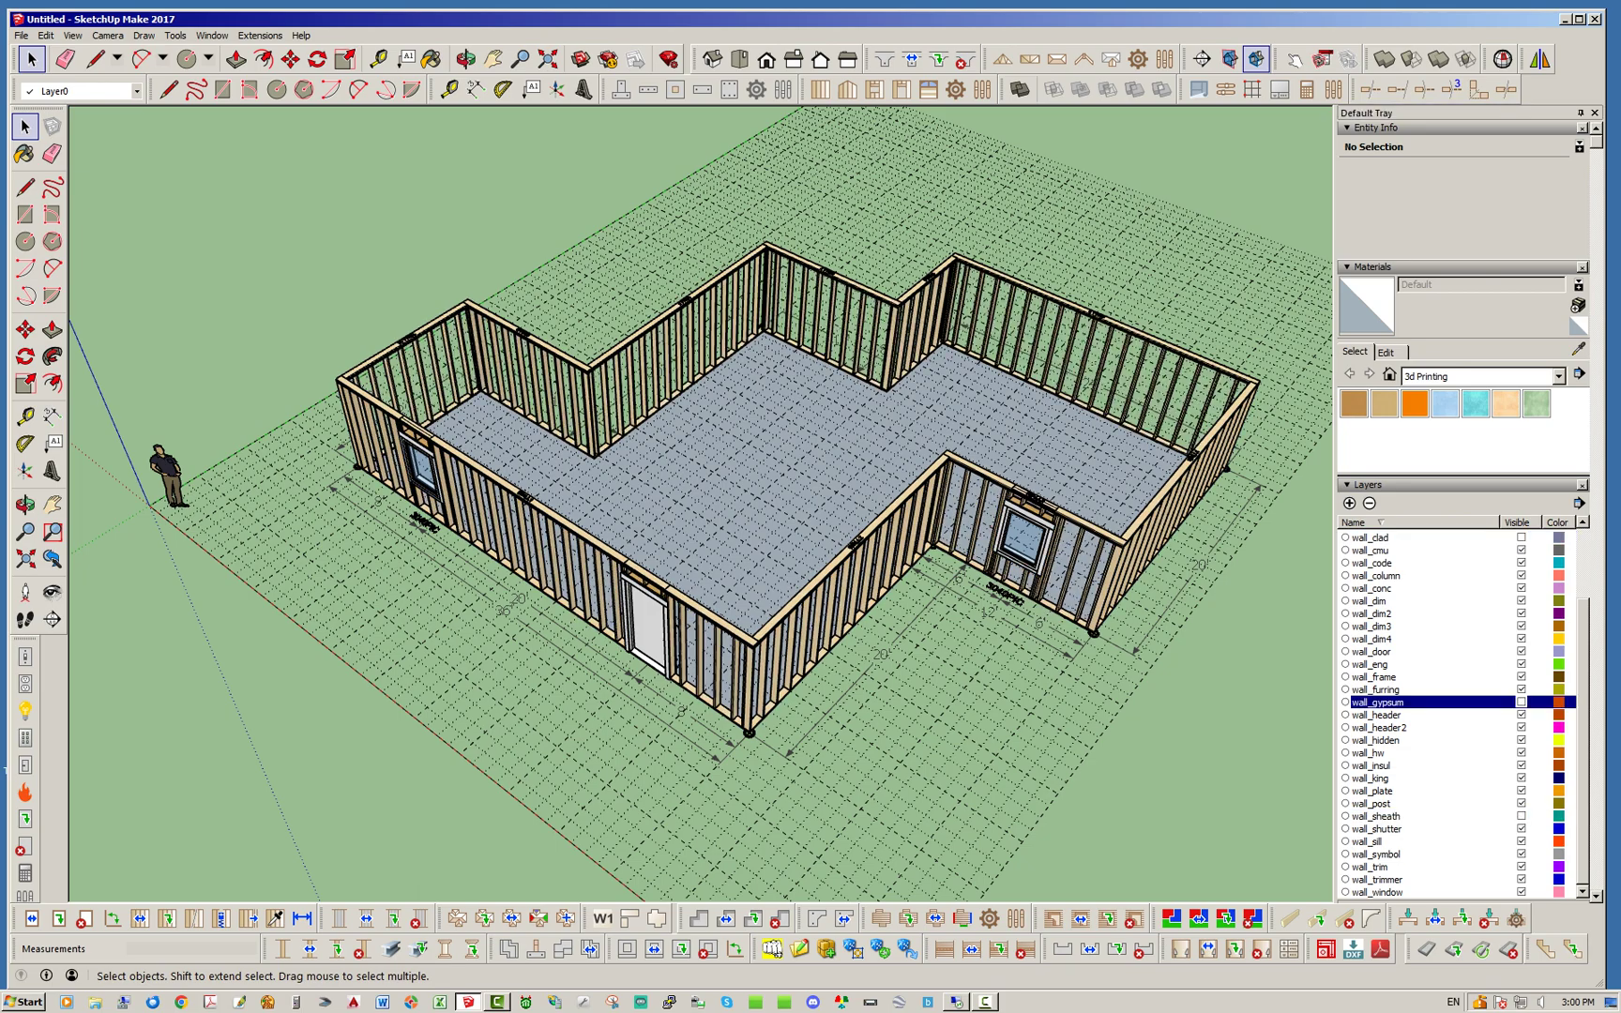
Step: Examine the stud framing around the wall corners and the door and window openings from several sides
mouse_move(600, 525)
middle_down()
mouse_move(703, 488)
mouse_move(919, 506)
mouse_move(1051, 492)
middle_up()
middle_drag(525, 621, 497, 647)
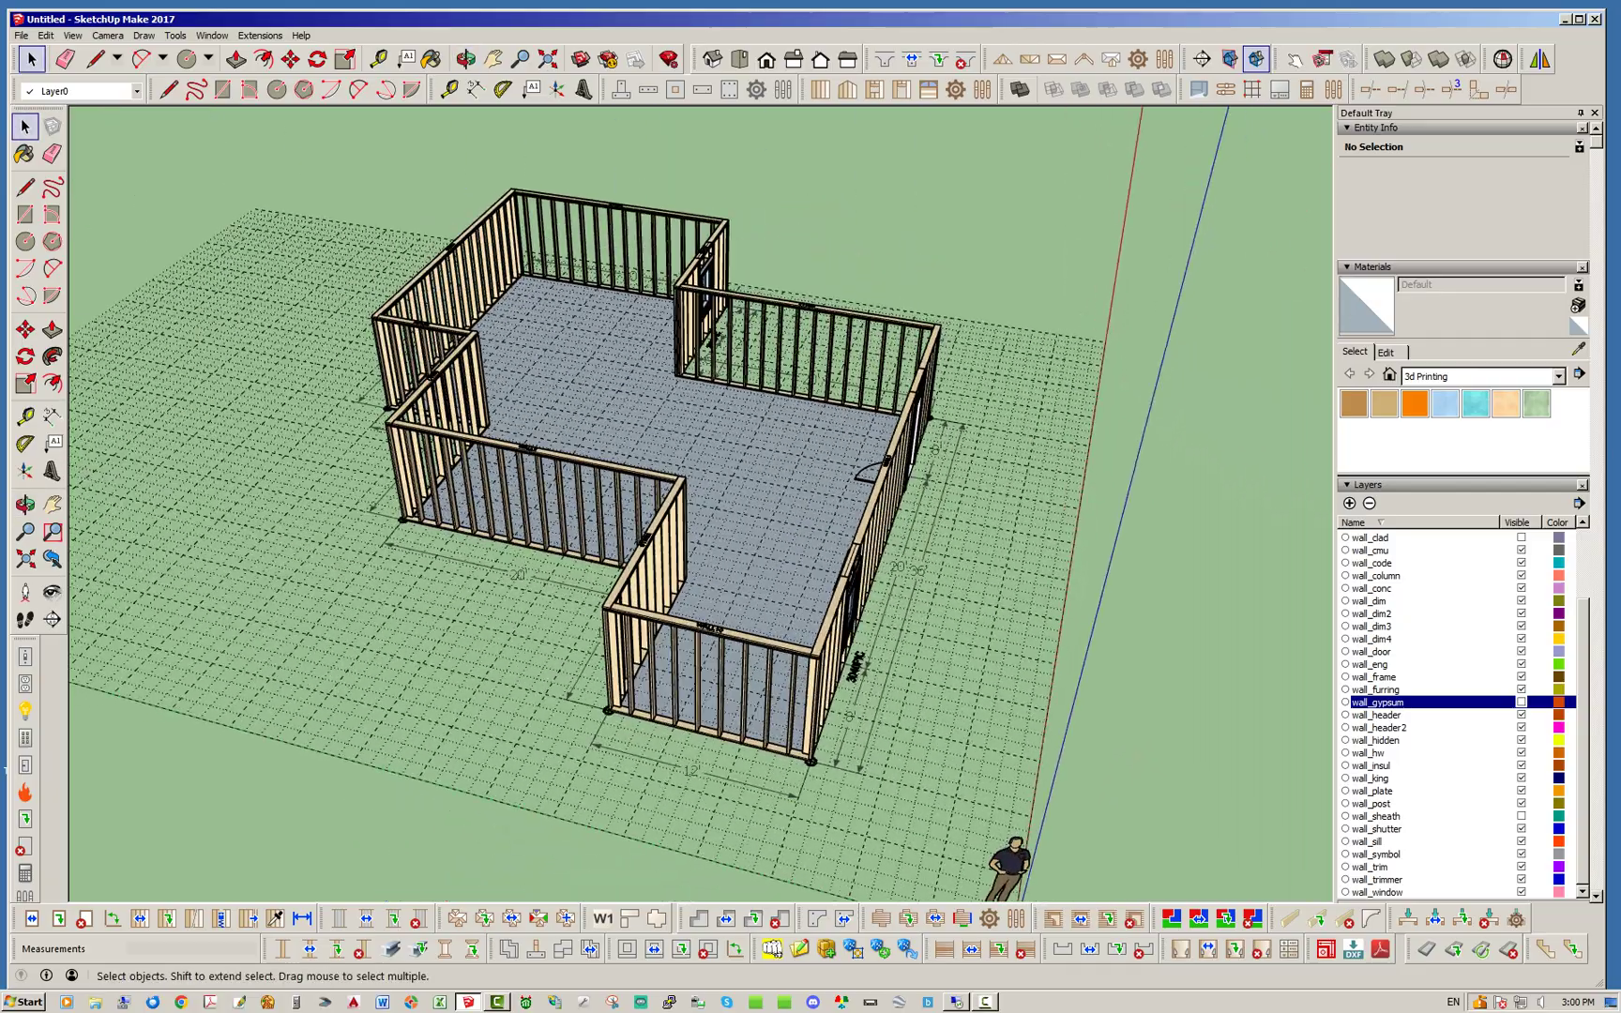
scroll(498, 647, up, 4)
scroll(507, 652, down, 4)
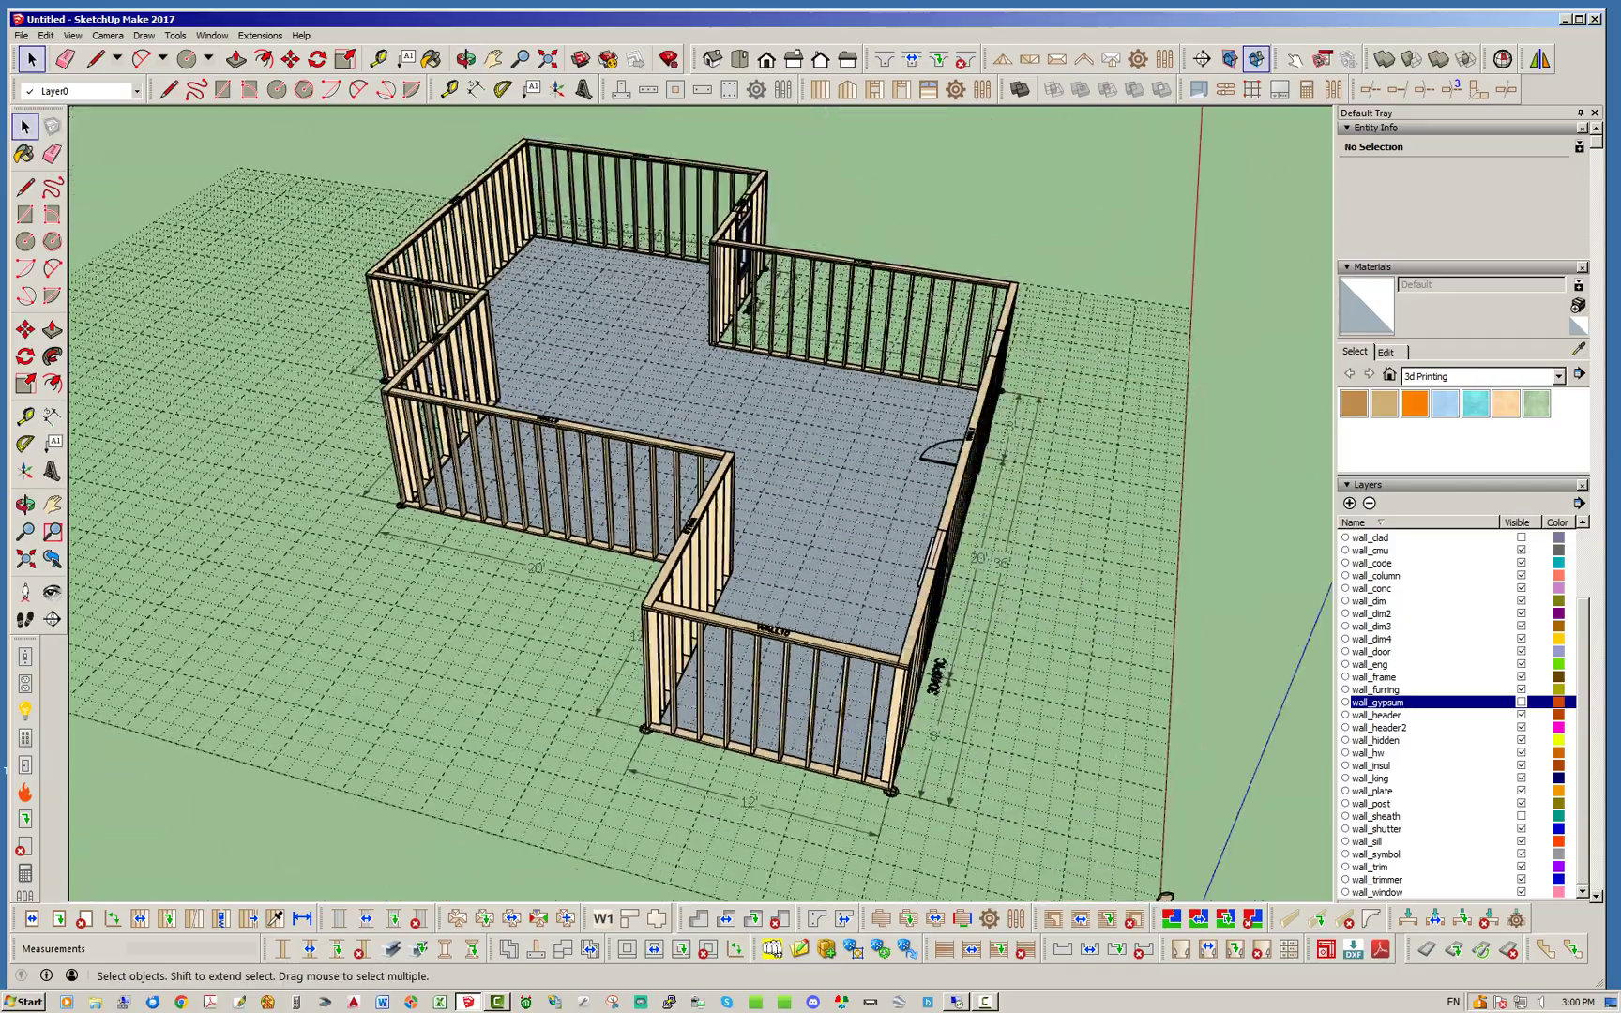
scroll(890, 804, up, 9)
scroll(849, 752, down, 8)
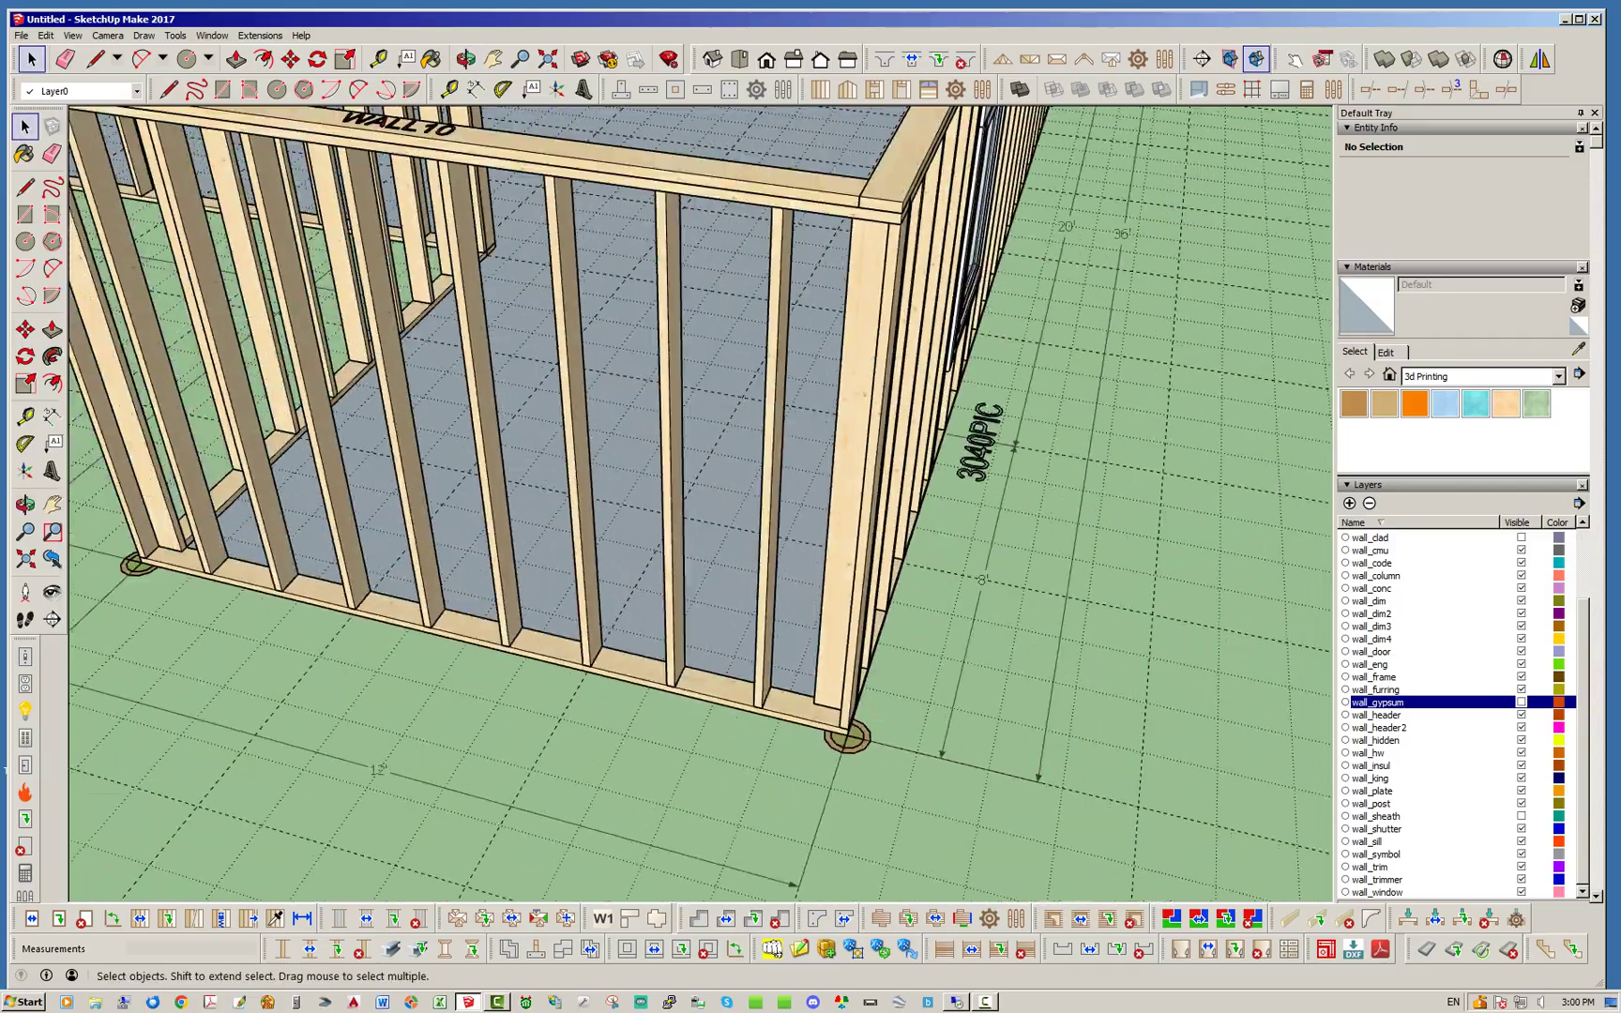
middle_drag(850, 753, 535, 741)
middle_drag(234, 647, 138, 627)
scroll(137, 628, down, 4)
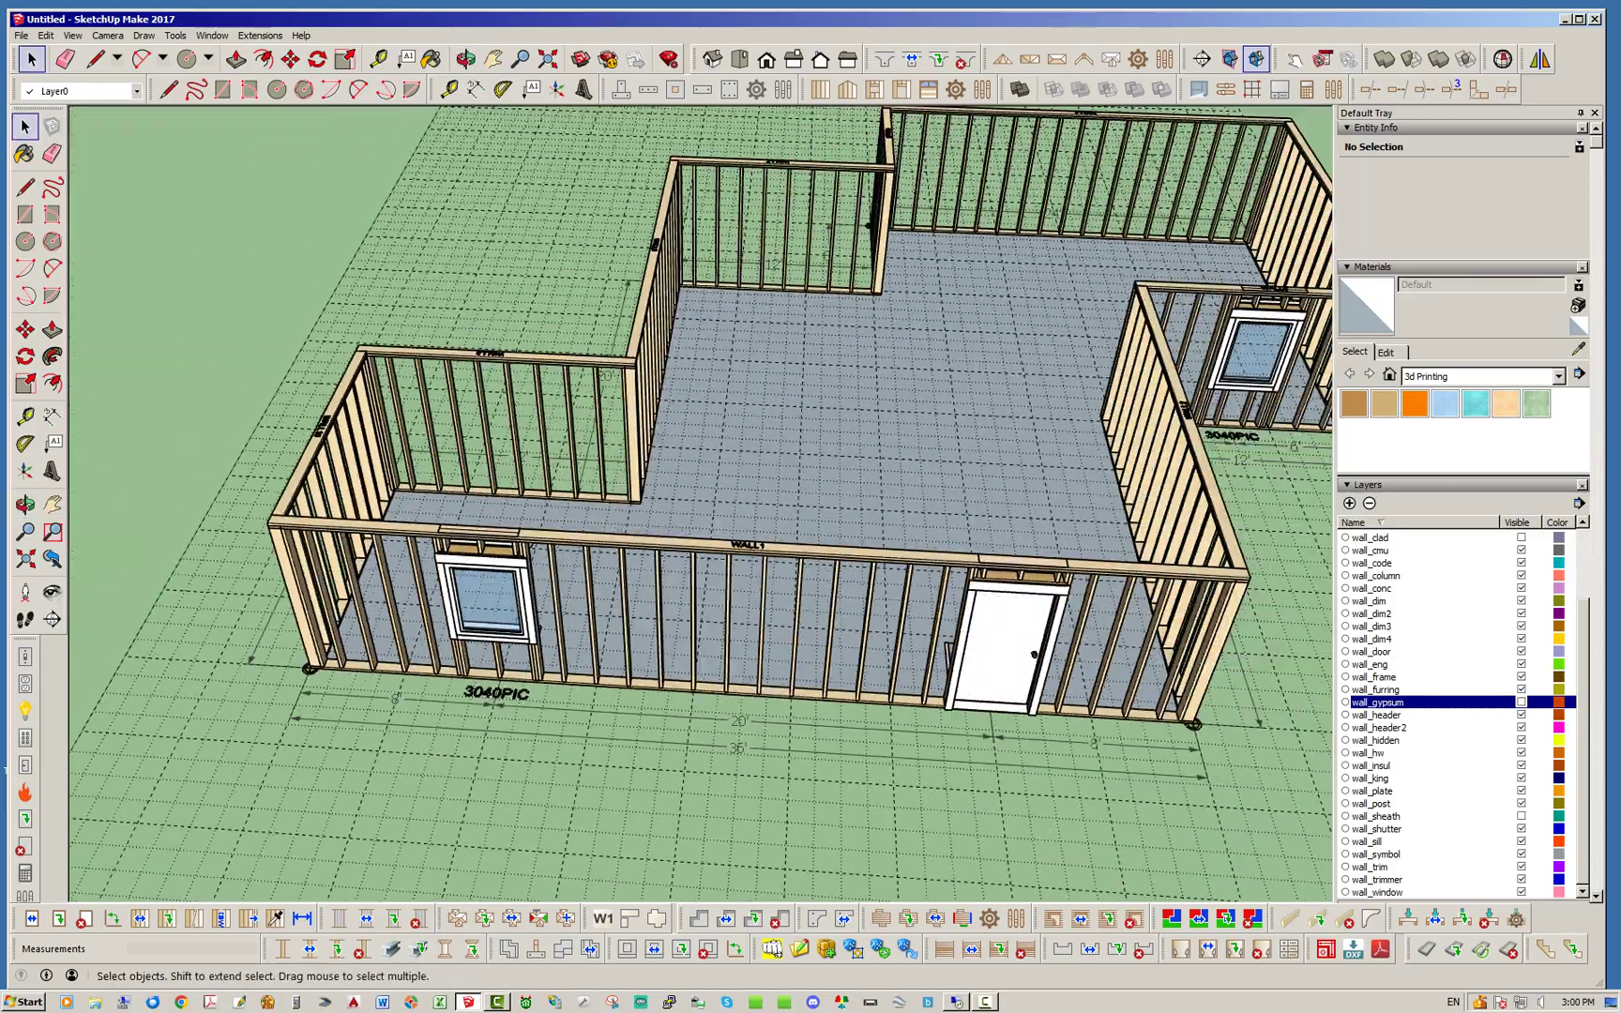
middle_drag(713, 562, 525, 516)
scroll(700, 502, down, 5)
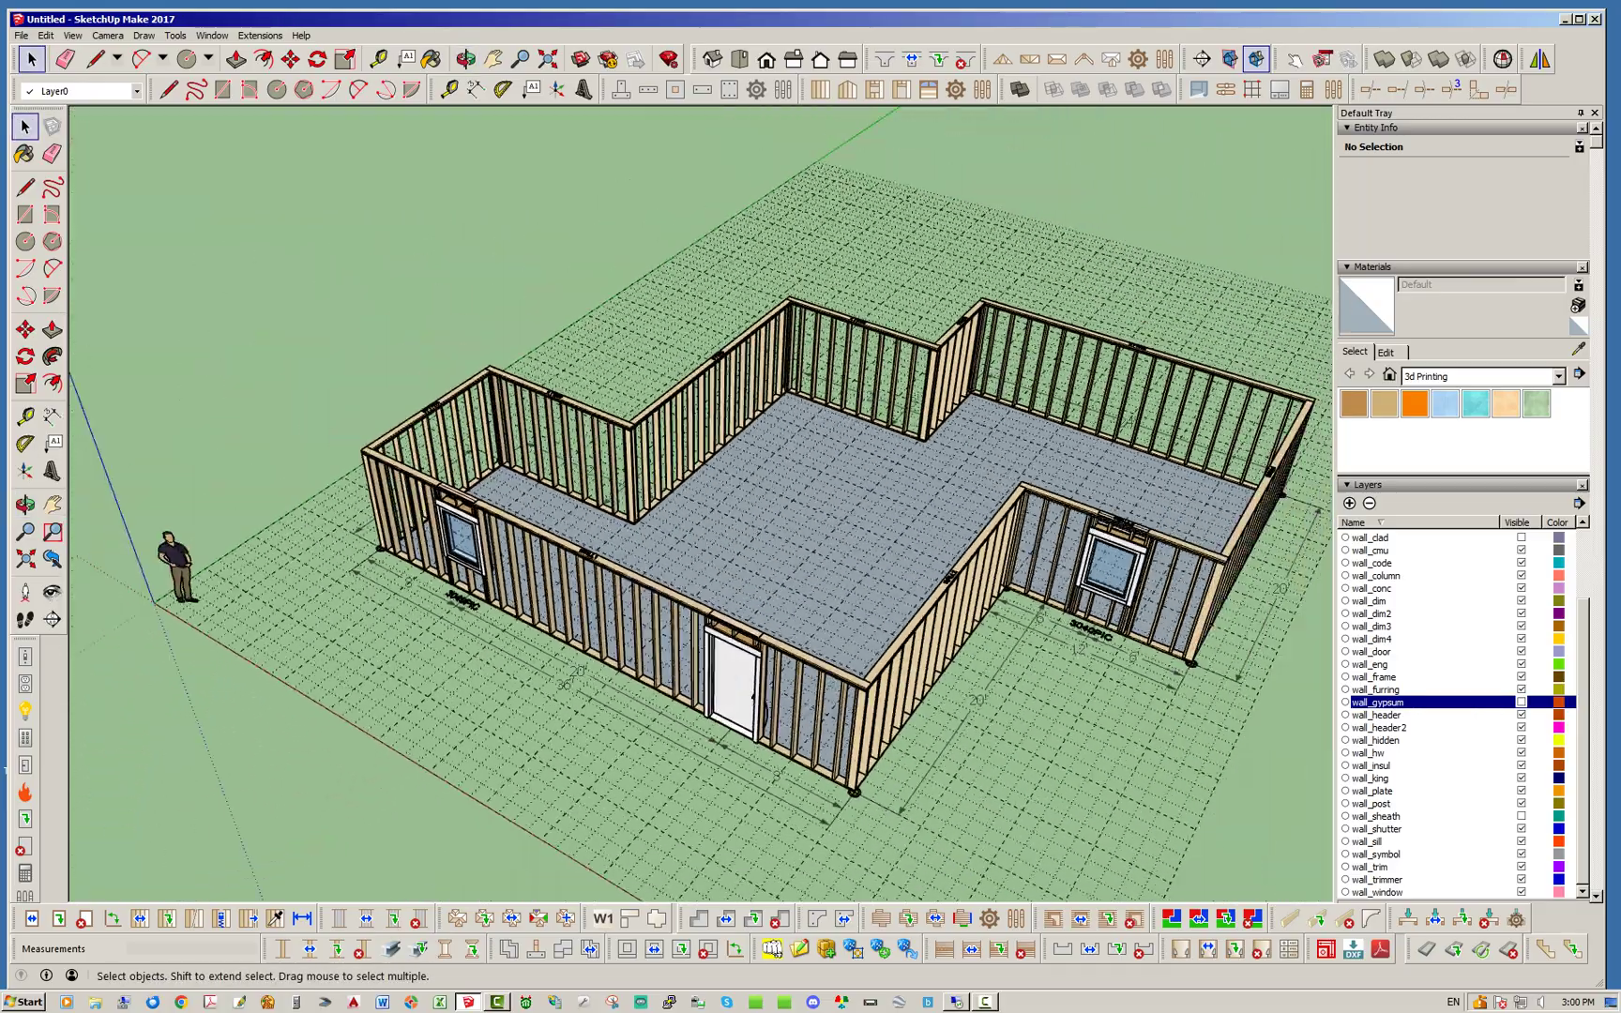
scroll(700, 502, up, 6)
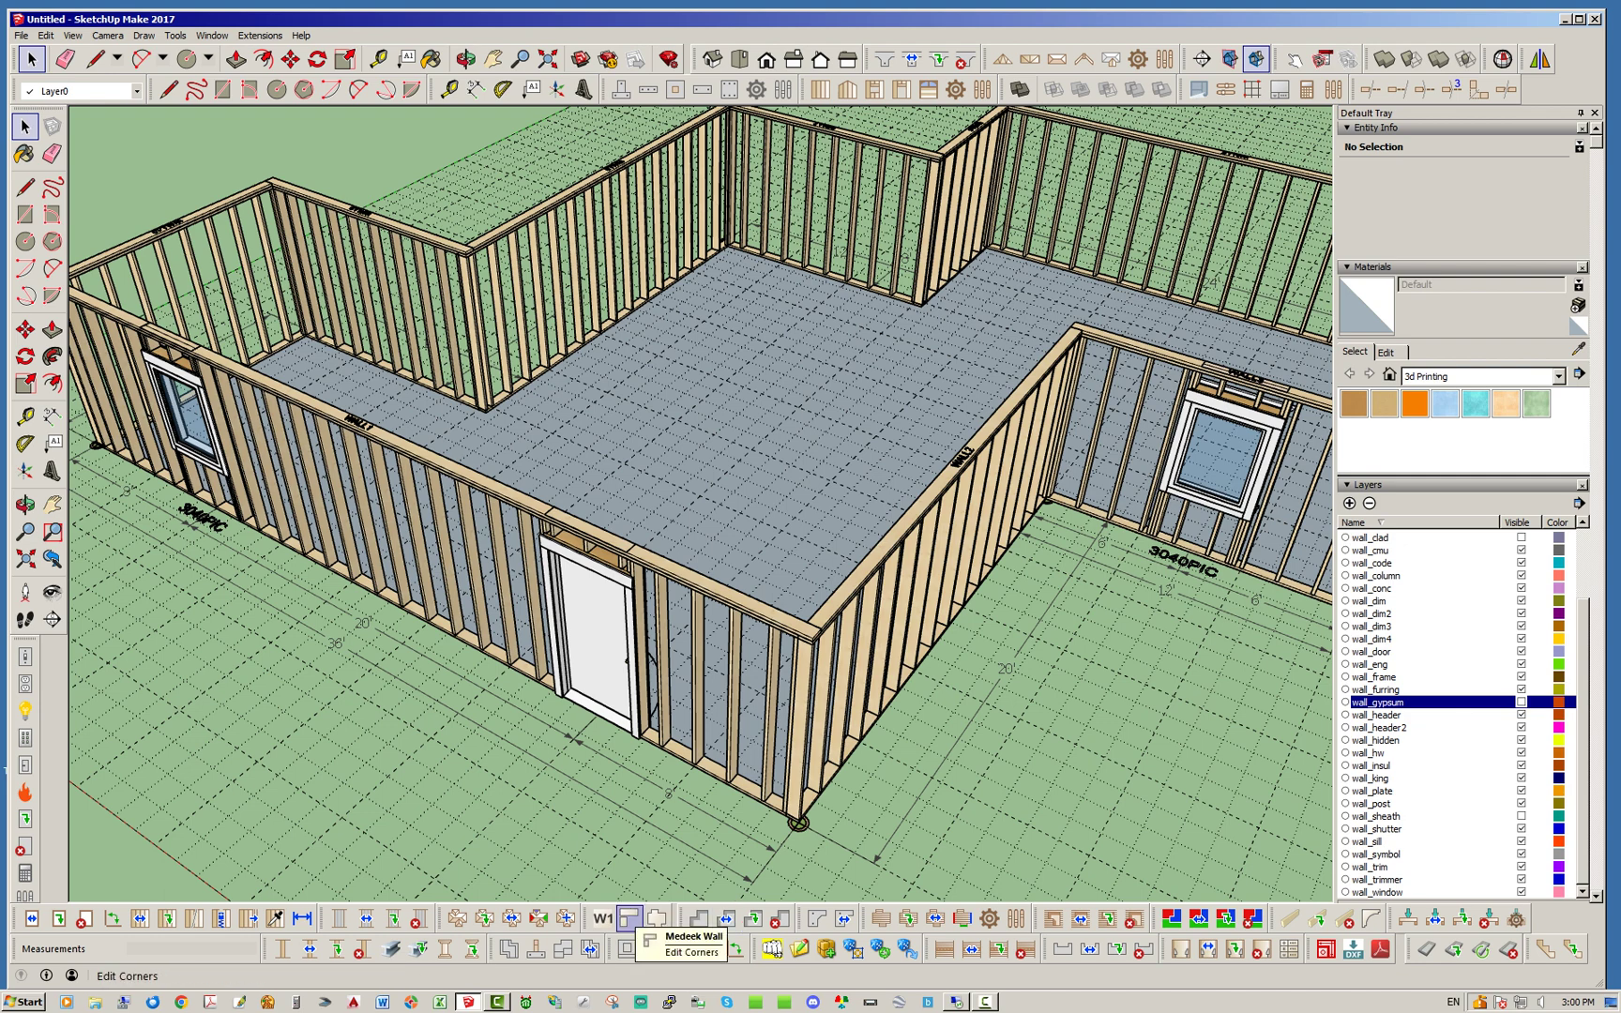
Step: Check the corner types at the ends of the perimeter walls with the Edit Corners tool
click(629, 919)
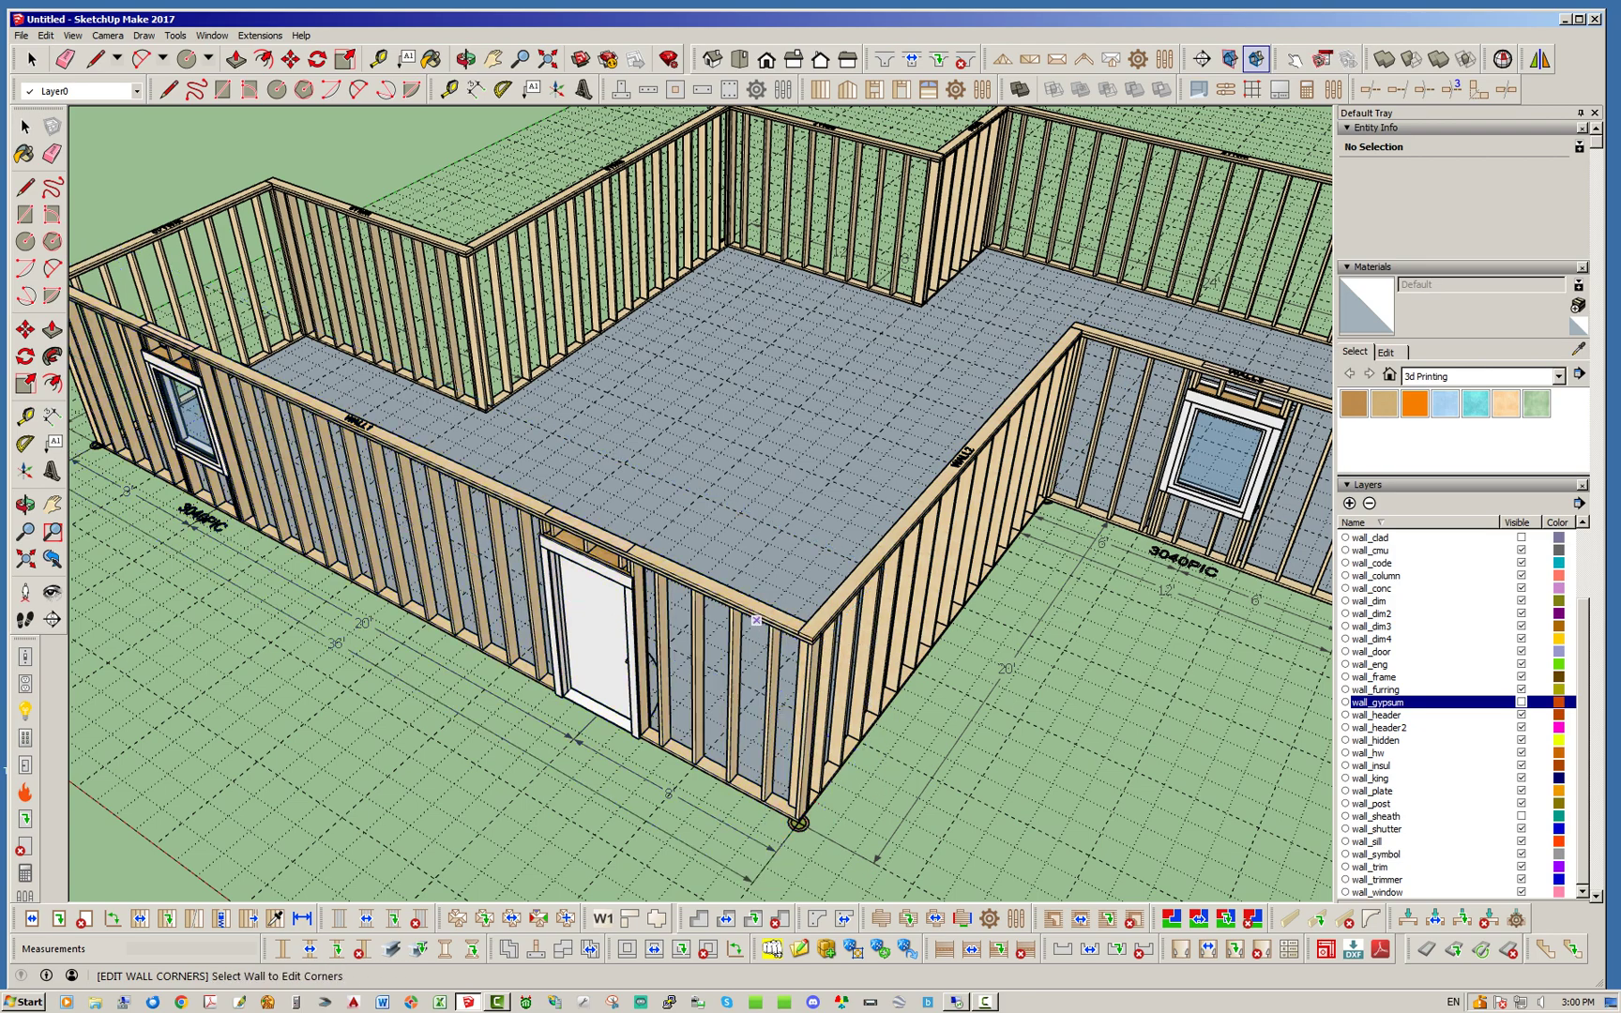
middle_drag(786, 630, 822, 677)
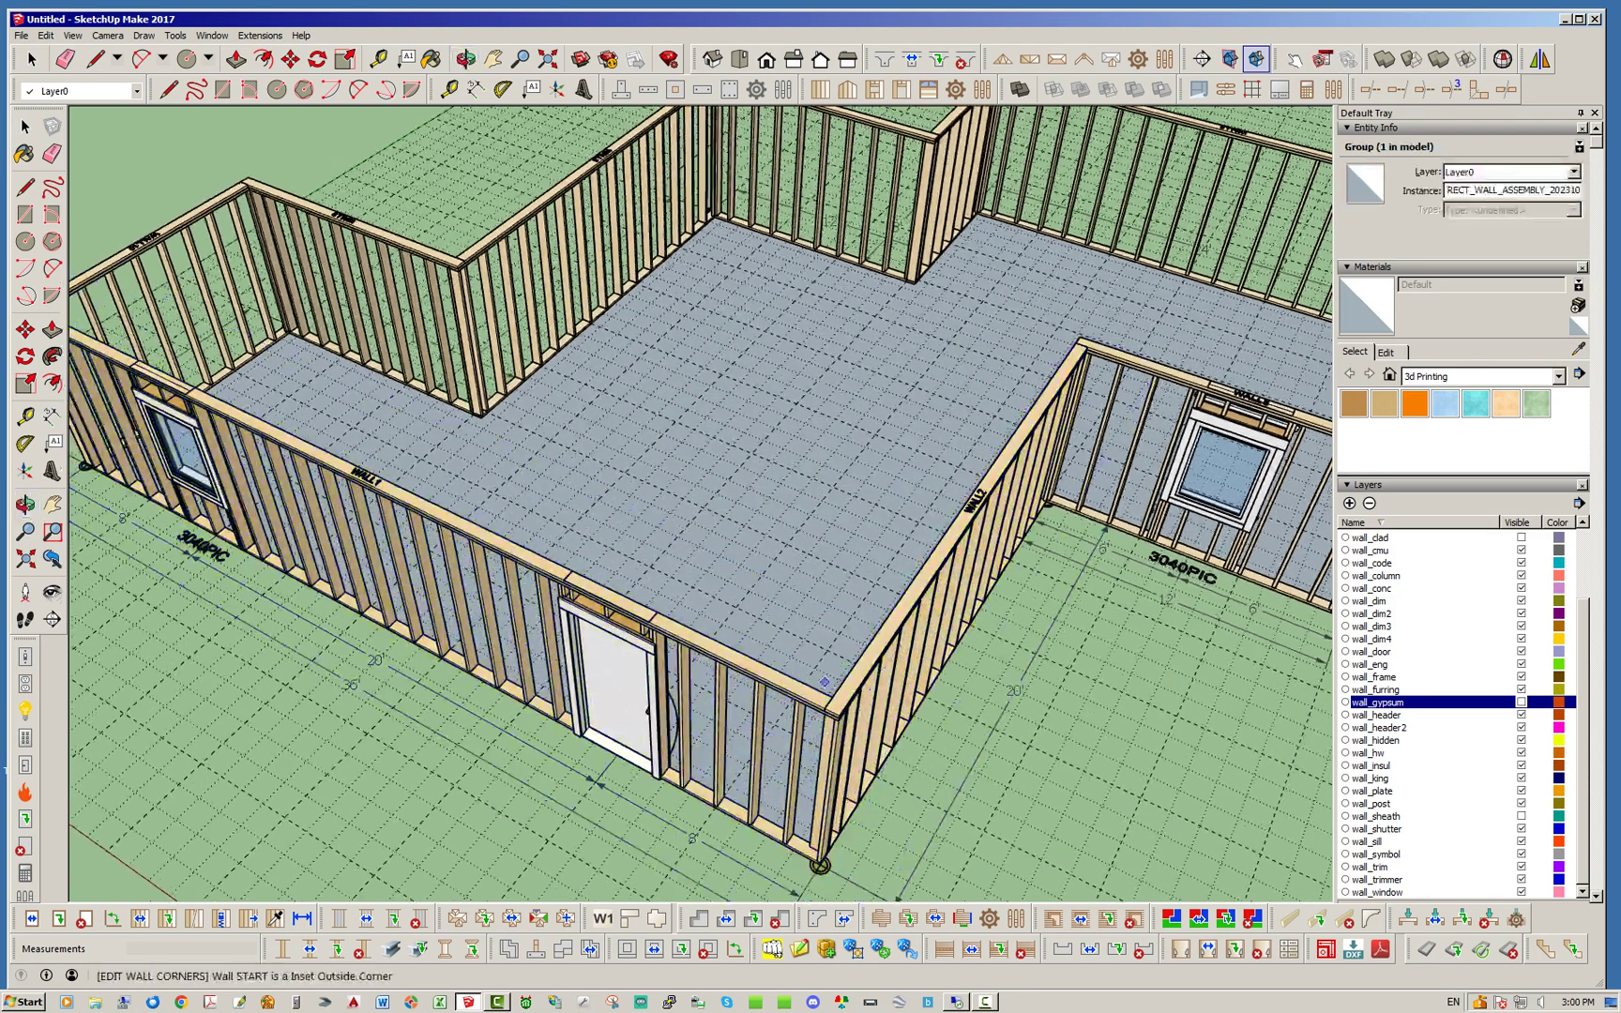
scroll(1031, 705, down, 5)
middle_drag(1031, 705, 1285, 704)
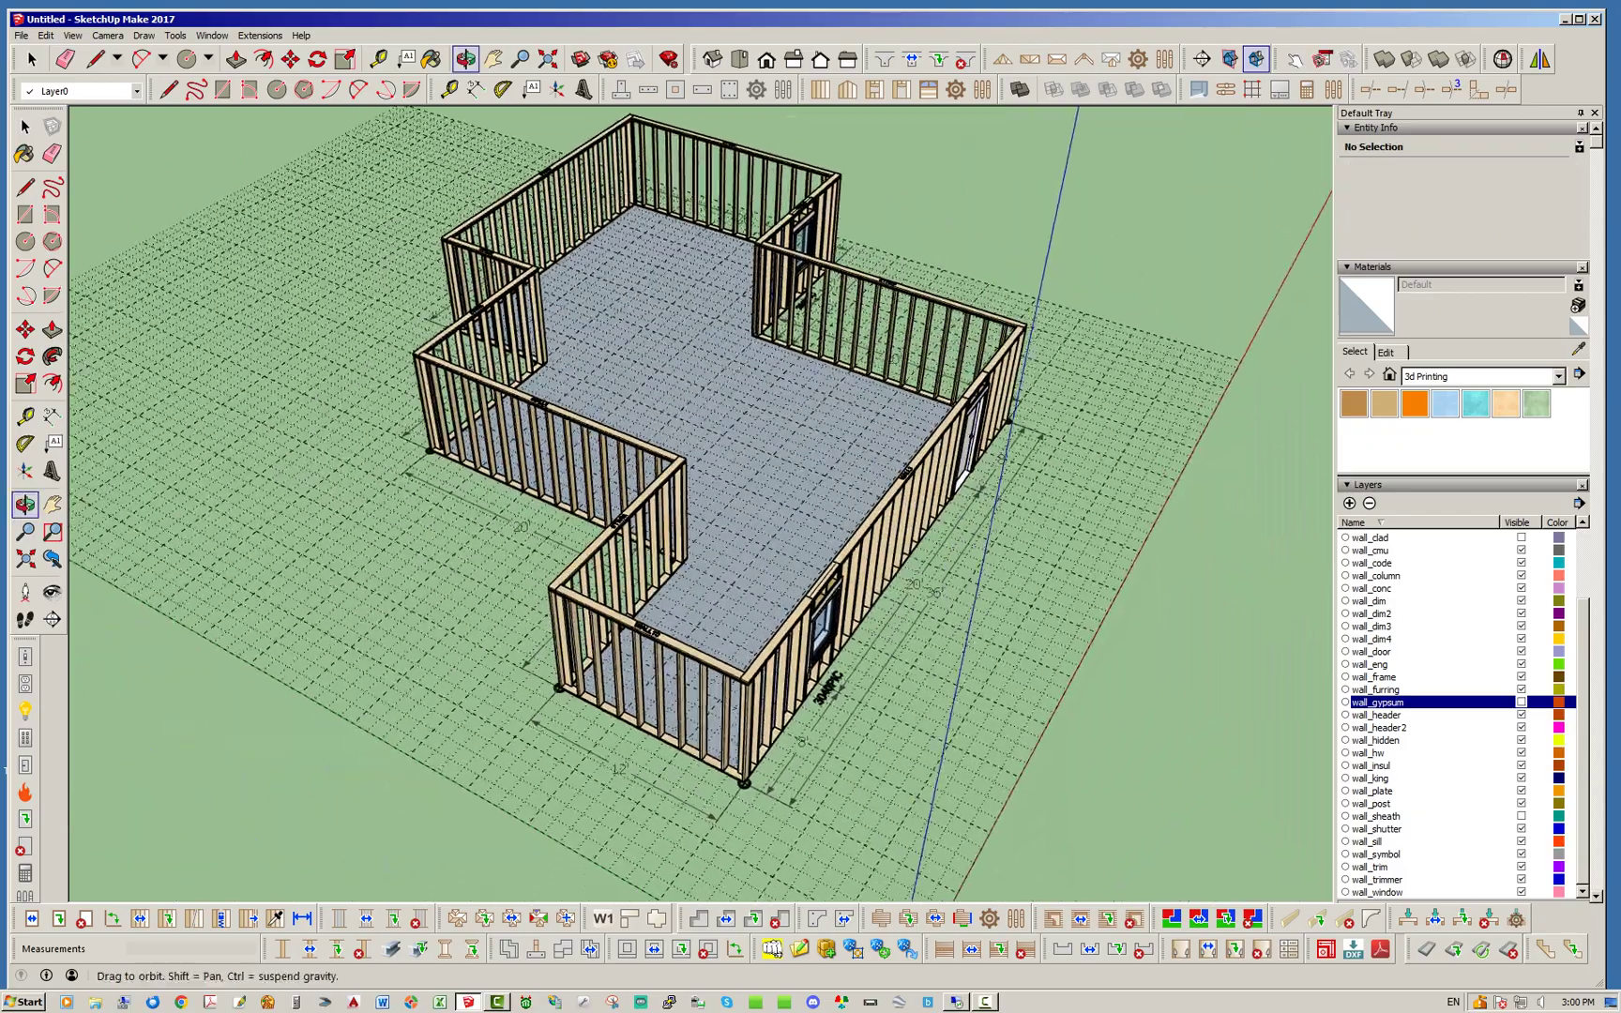
middle_drag(586, 699, 497, 696)
scroll(497, 696, up, 4)
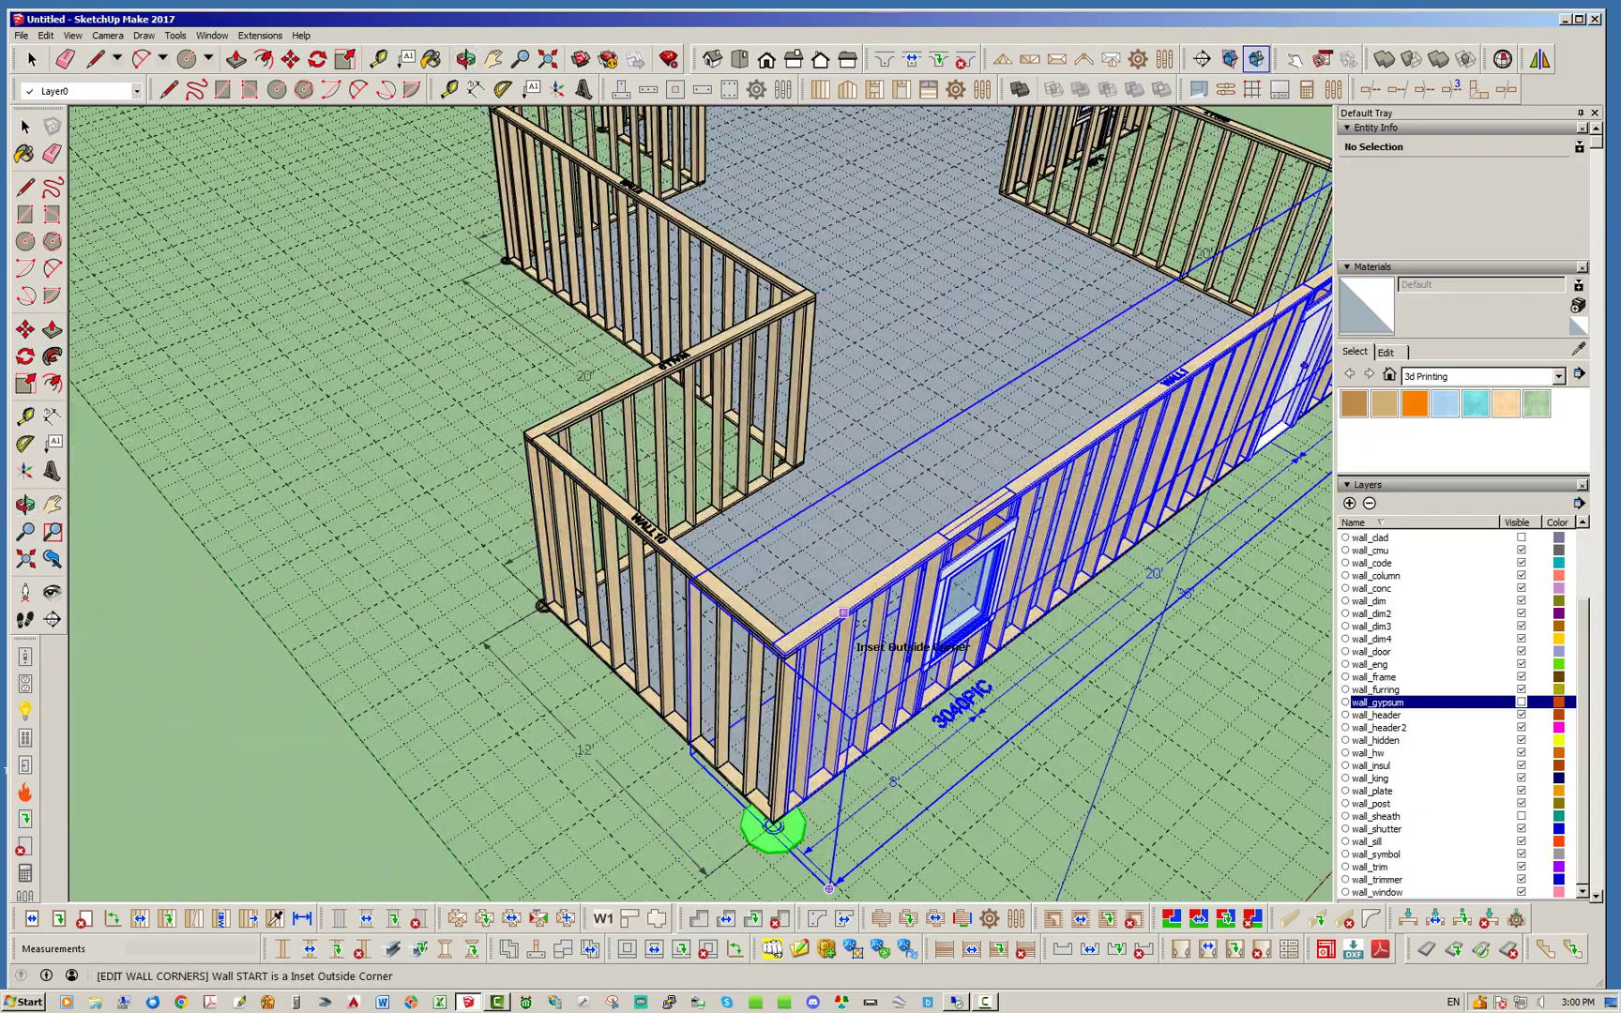
click(772, 825)
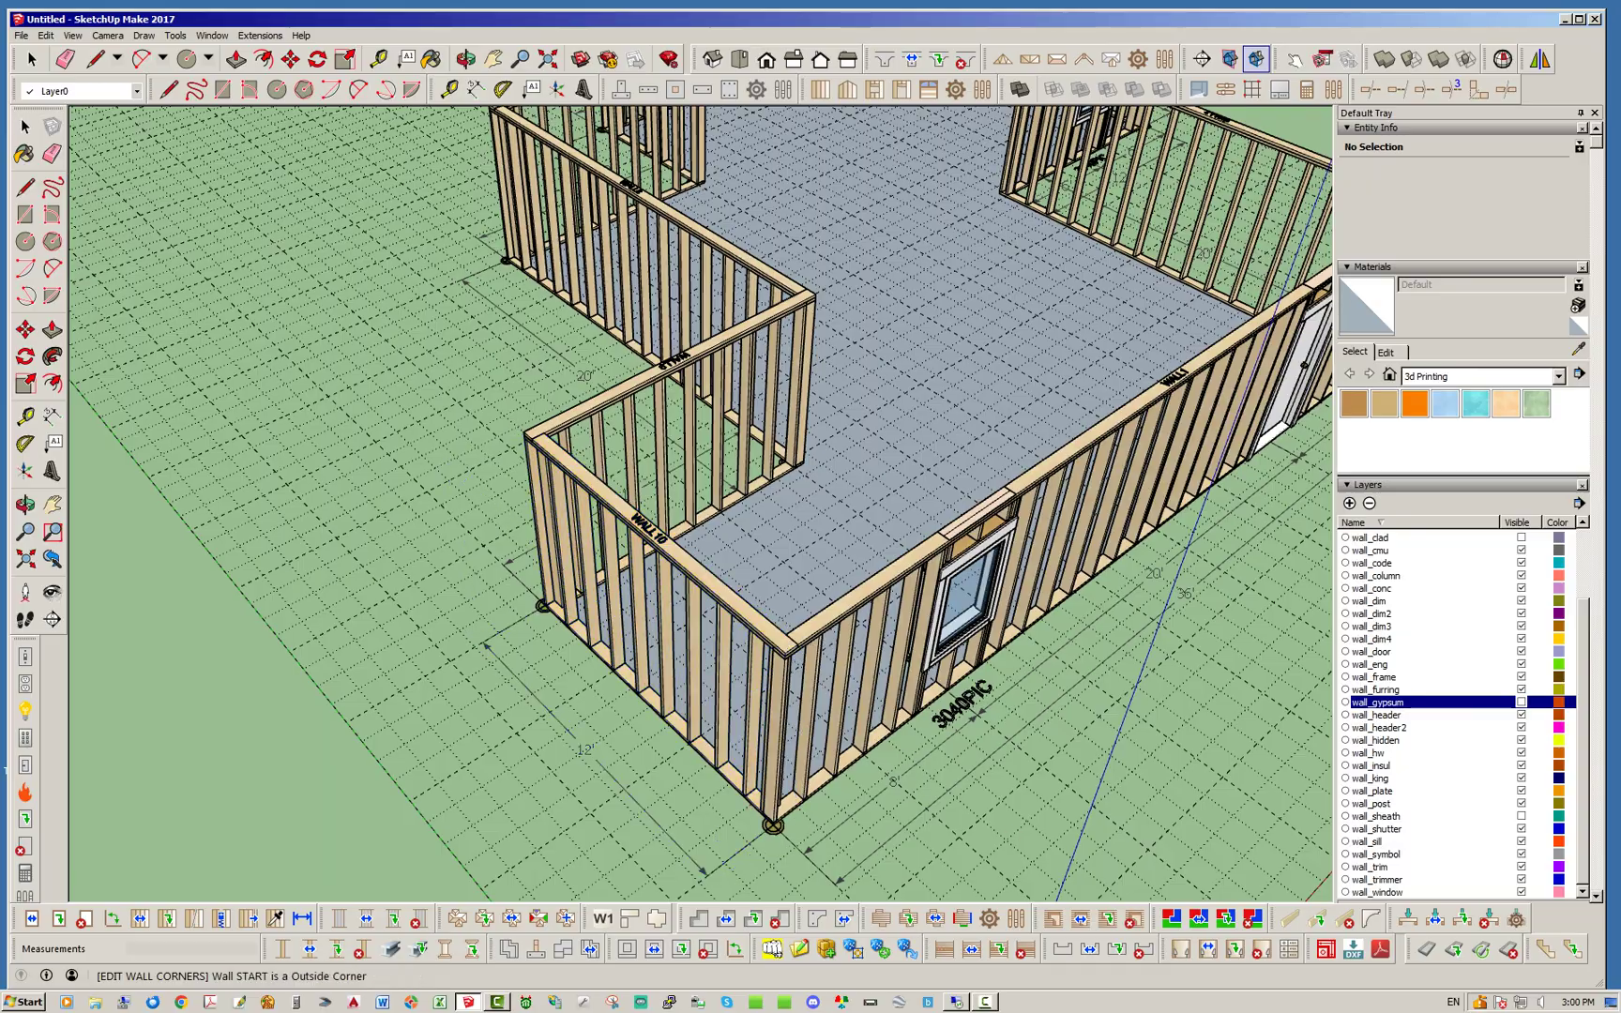
middle_drag(798, 741, 1083, 696)
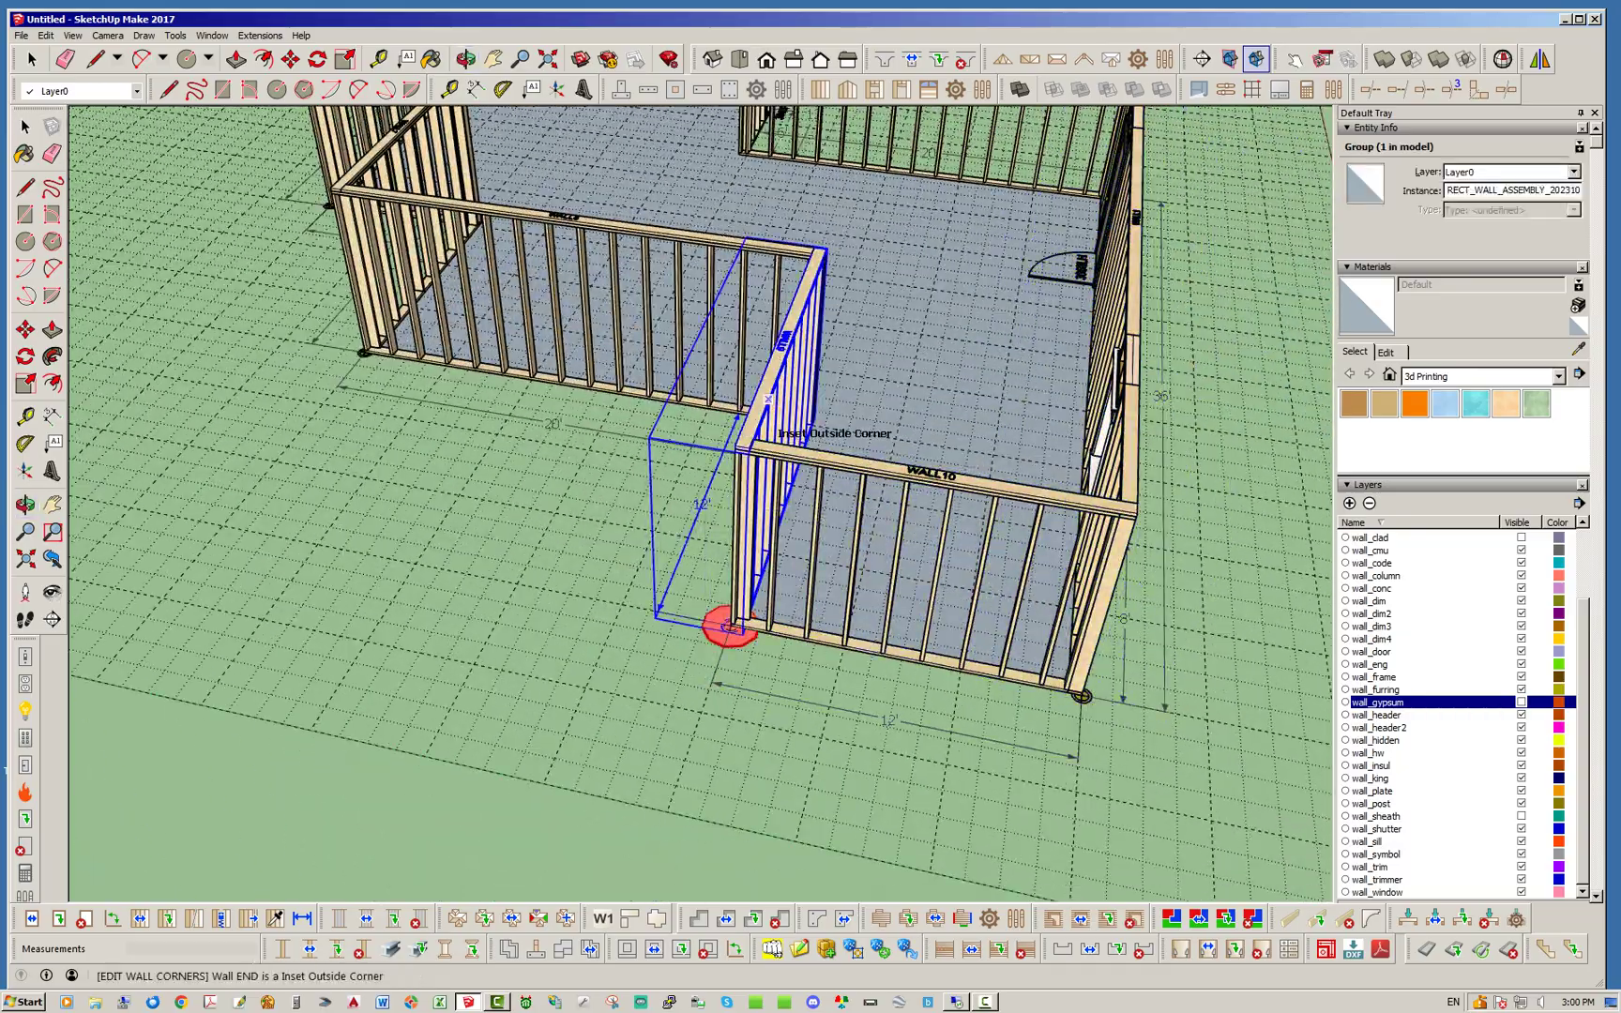
click(729, 627)
middle_drag(723, 622, 516, 642)
scroll(868, 605, down, 3)
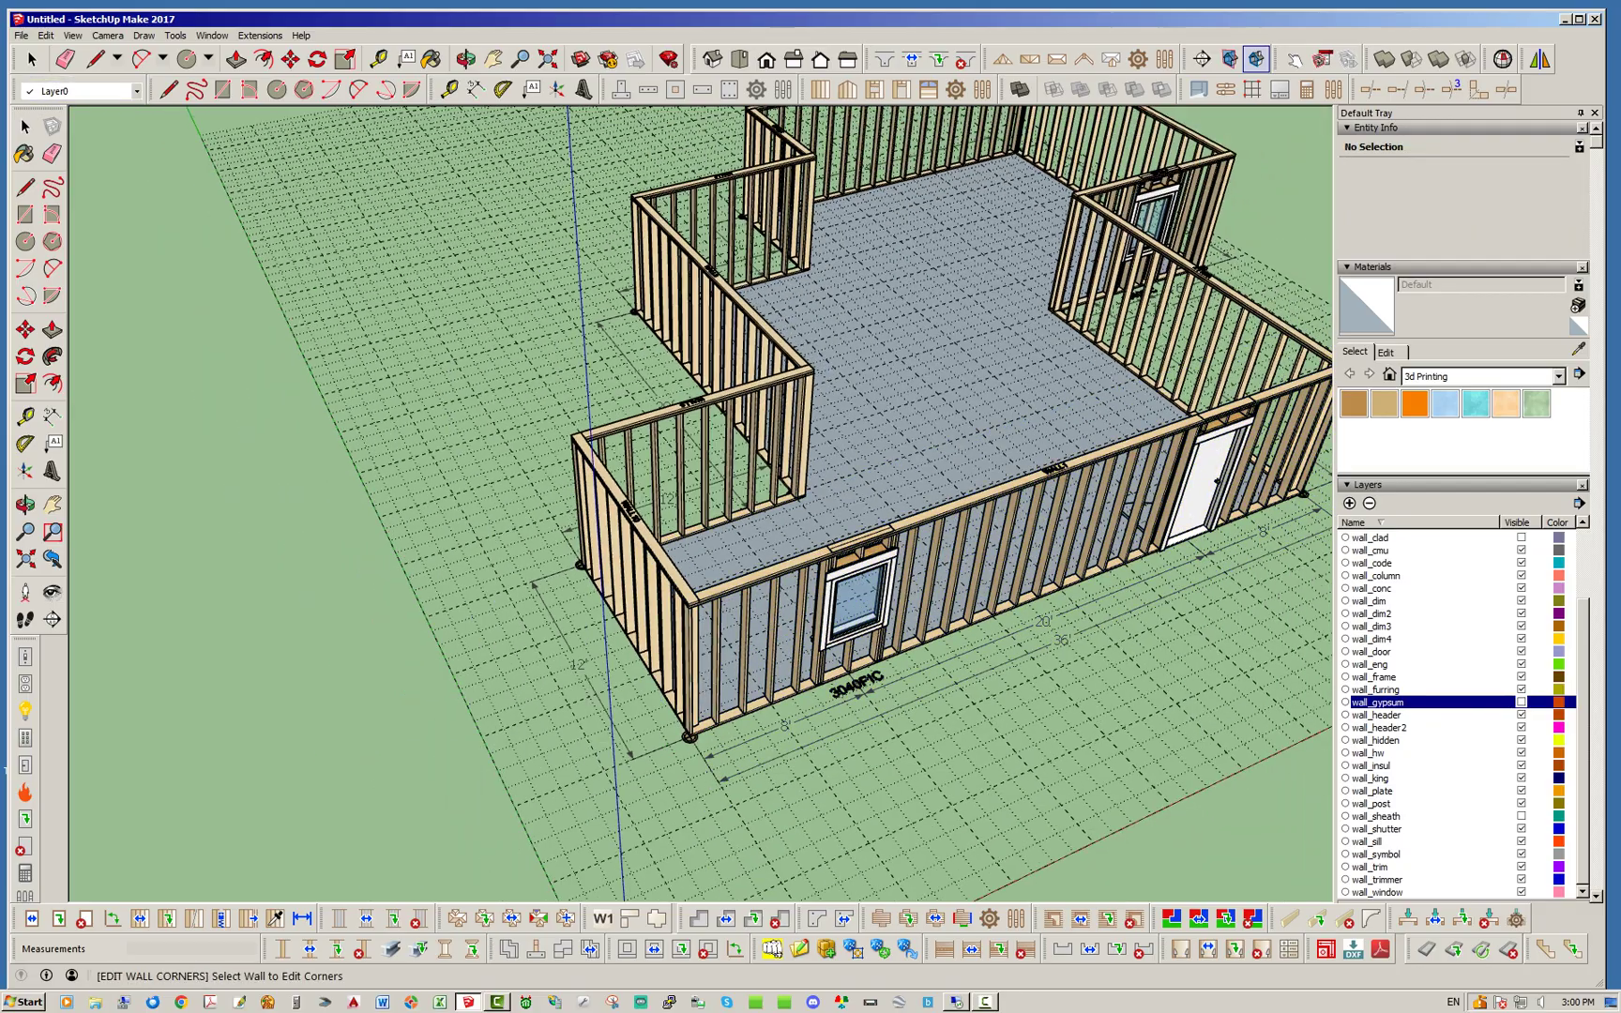
key(space)
Step: Select the reference grid, and separately the footprint face with its bounding edges, to inspect them beneath the walls
middle_drag(891, 586, 573, 497)
scroll(572, 497, down, 3)
click(582, 703)
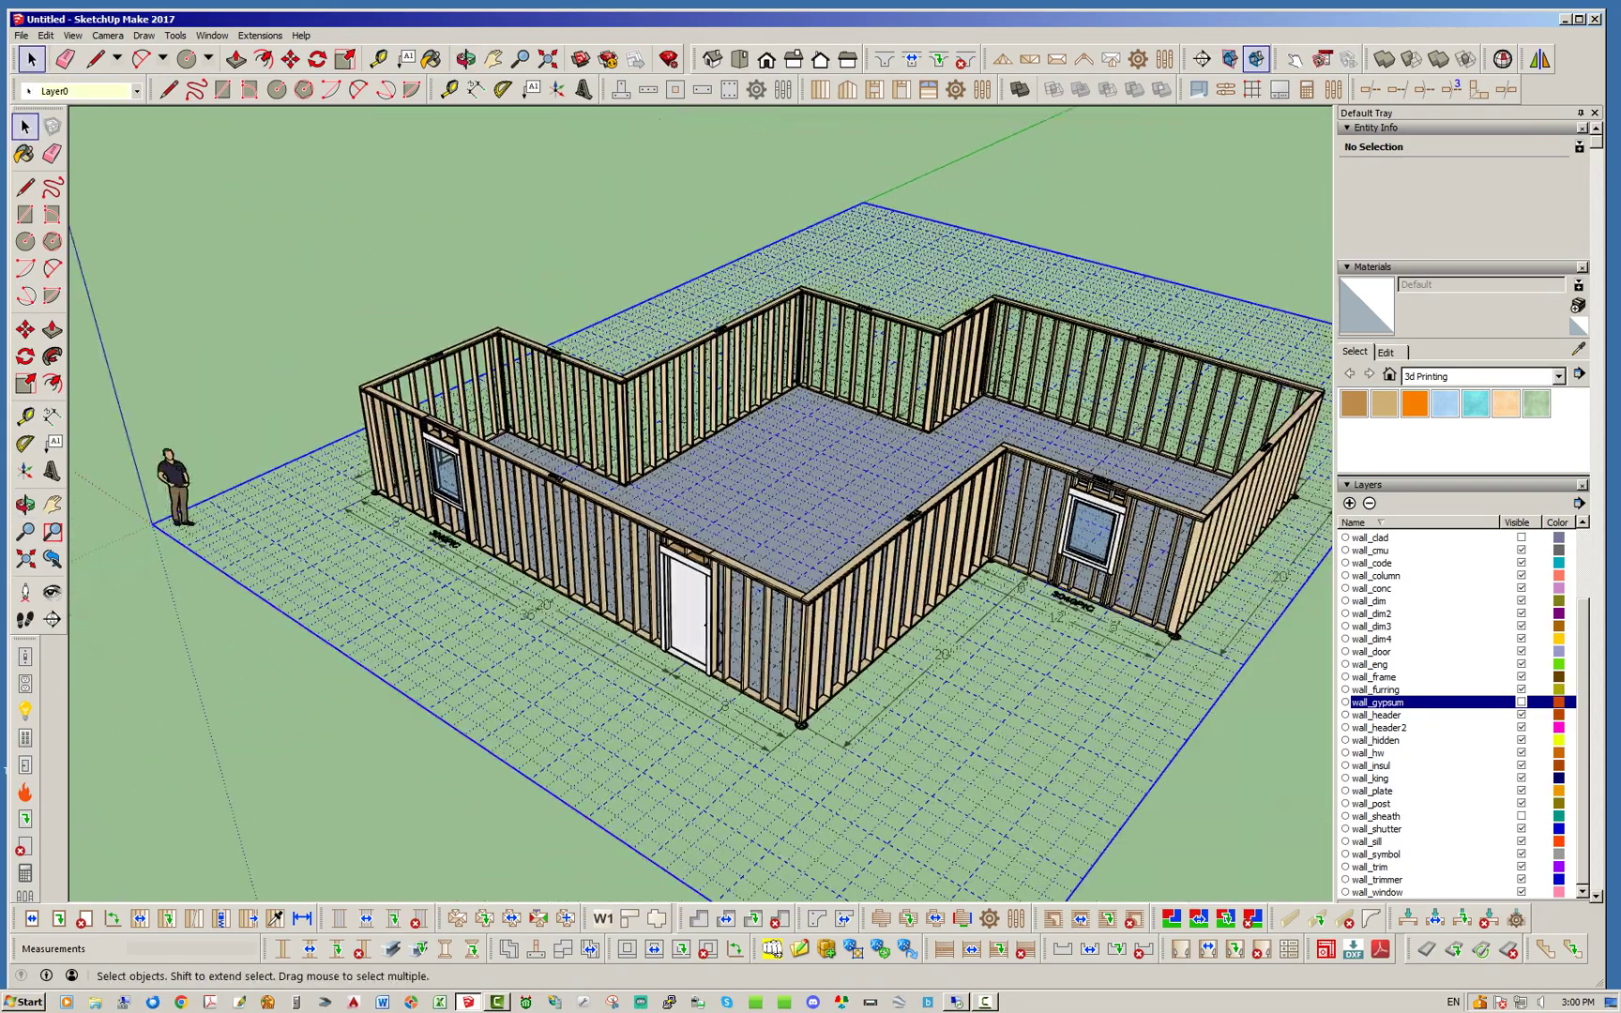
scroll(798, 486, up, 3)
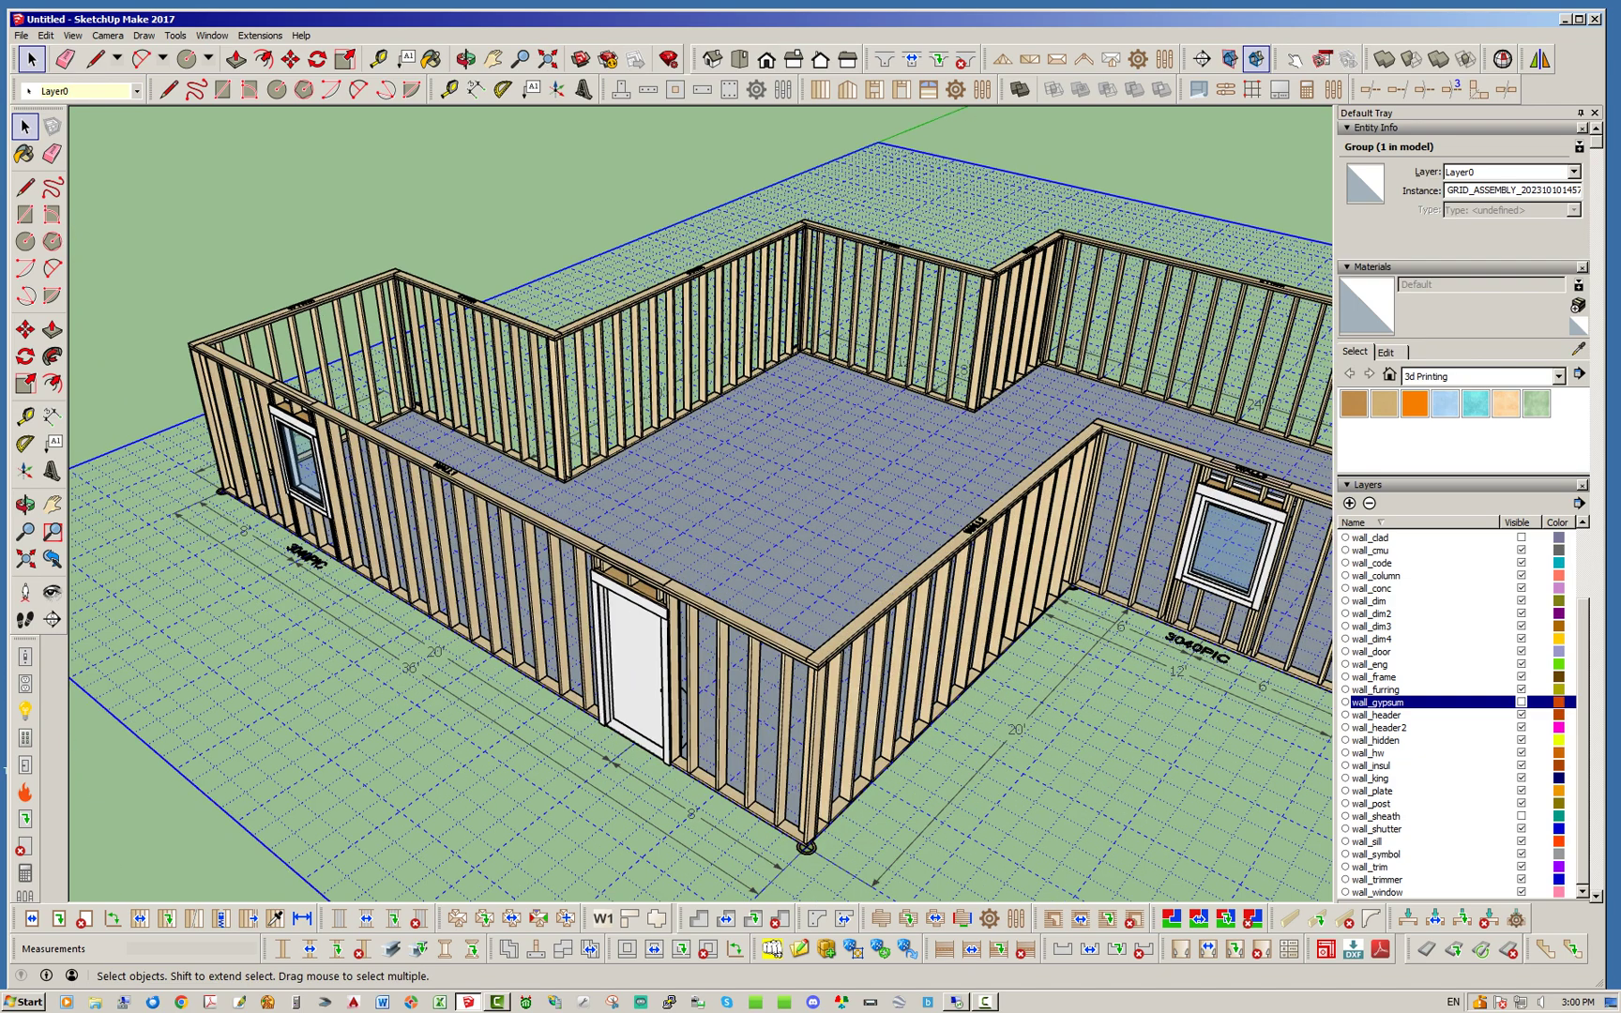
scroll(798, 486, down, 3)
click(581, 234)
scroll(795, 487, up, 4)
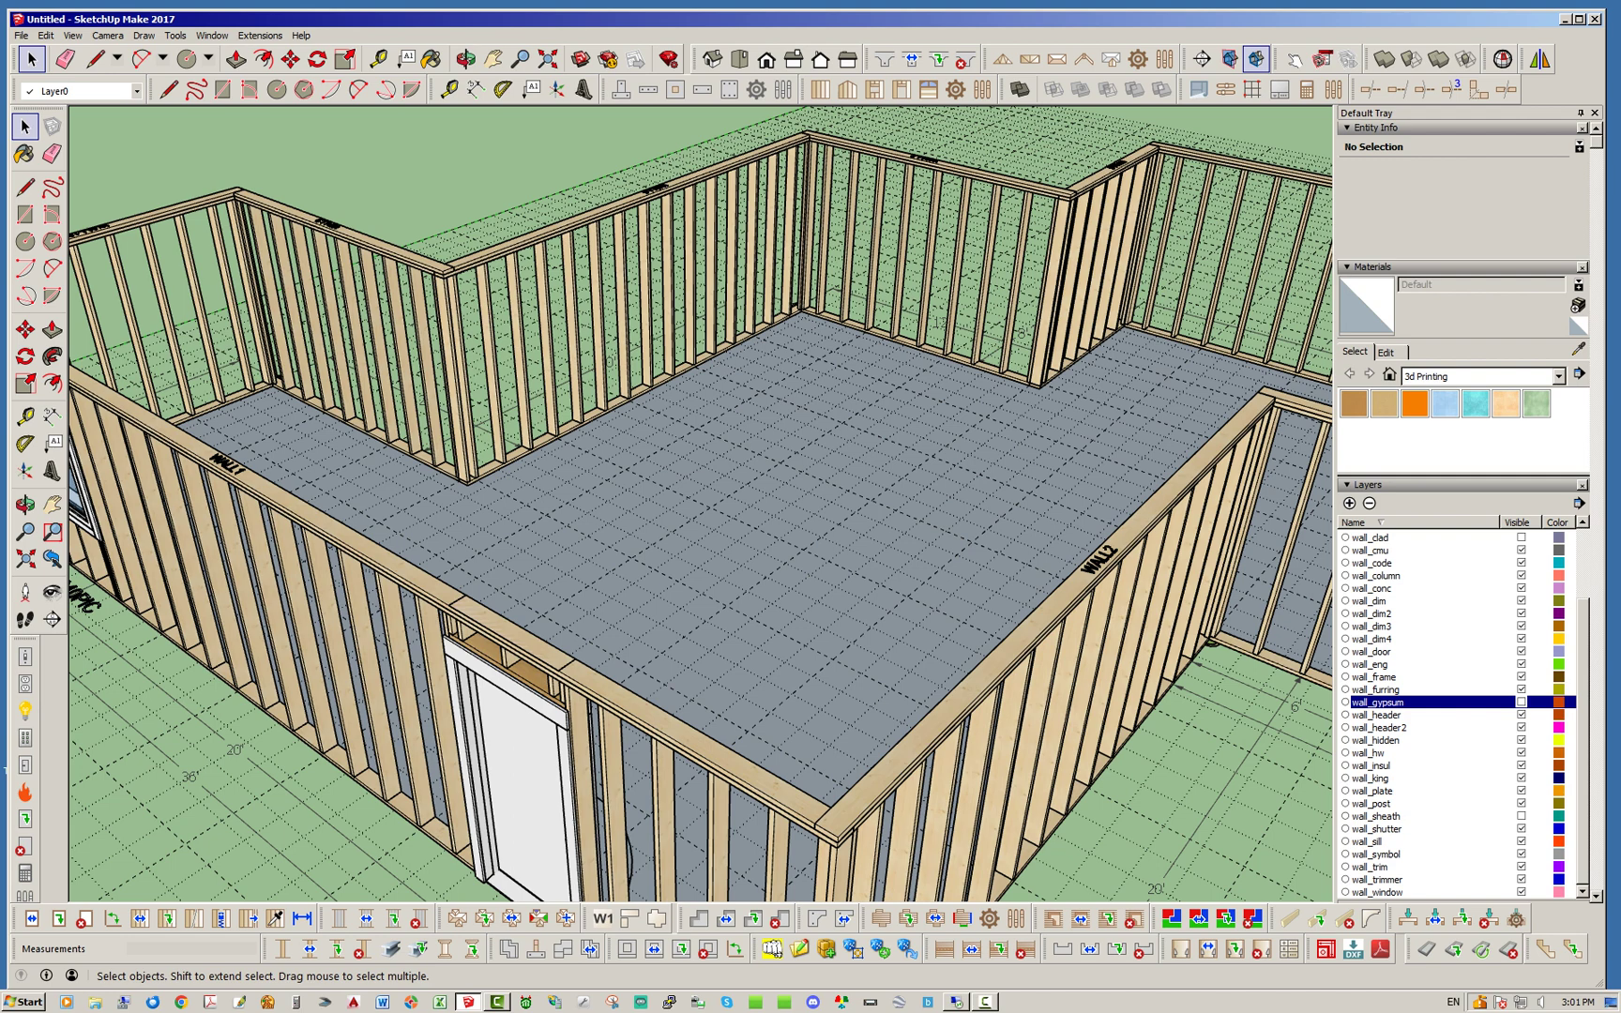
click(795, 487)
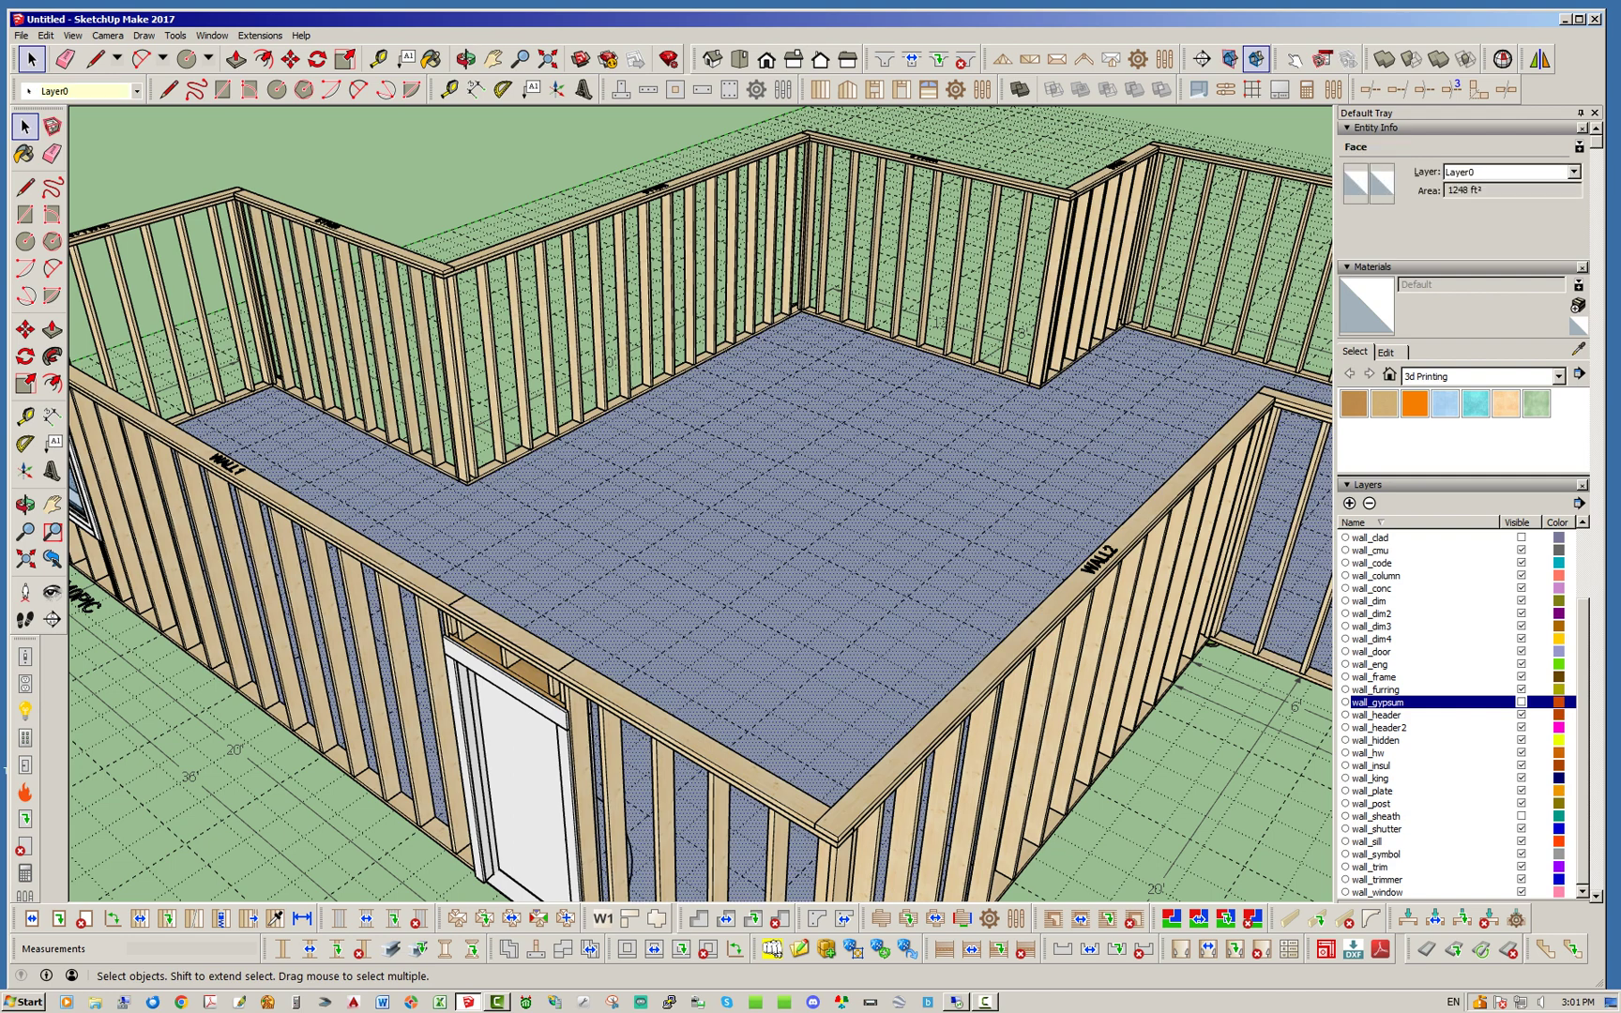
double_click(795, 487)
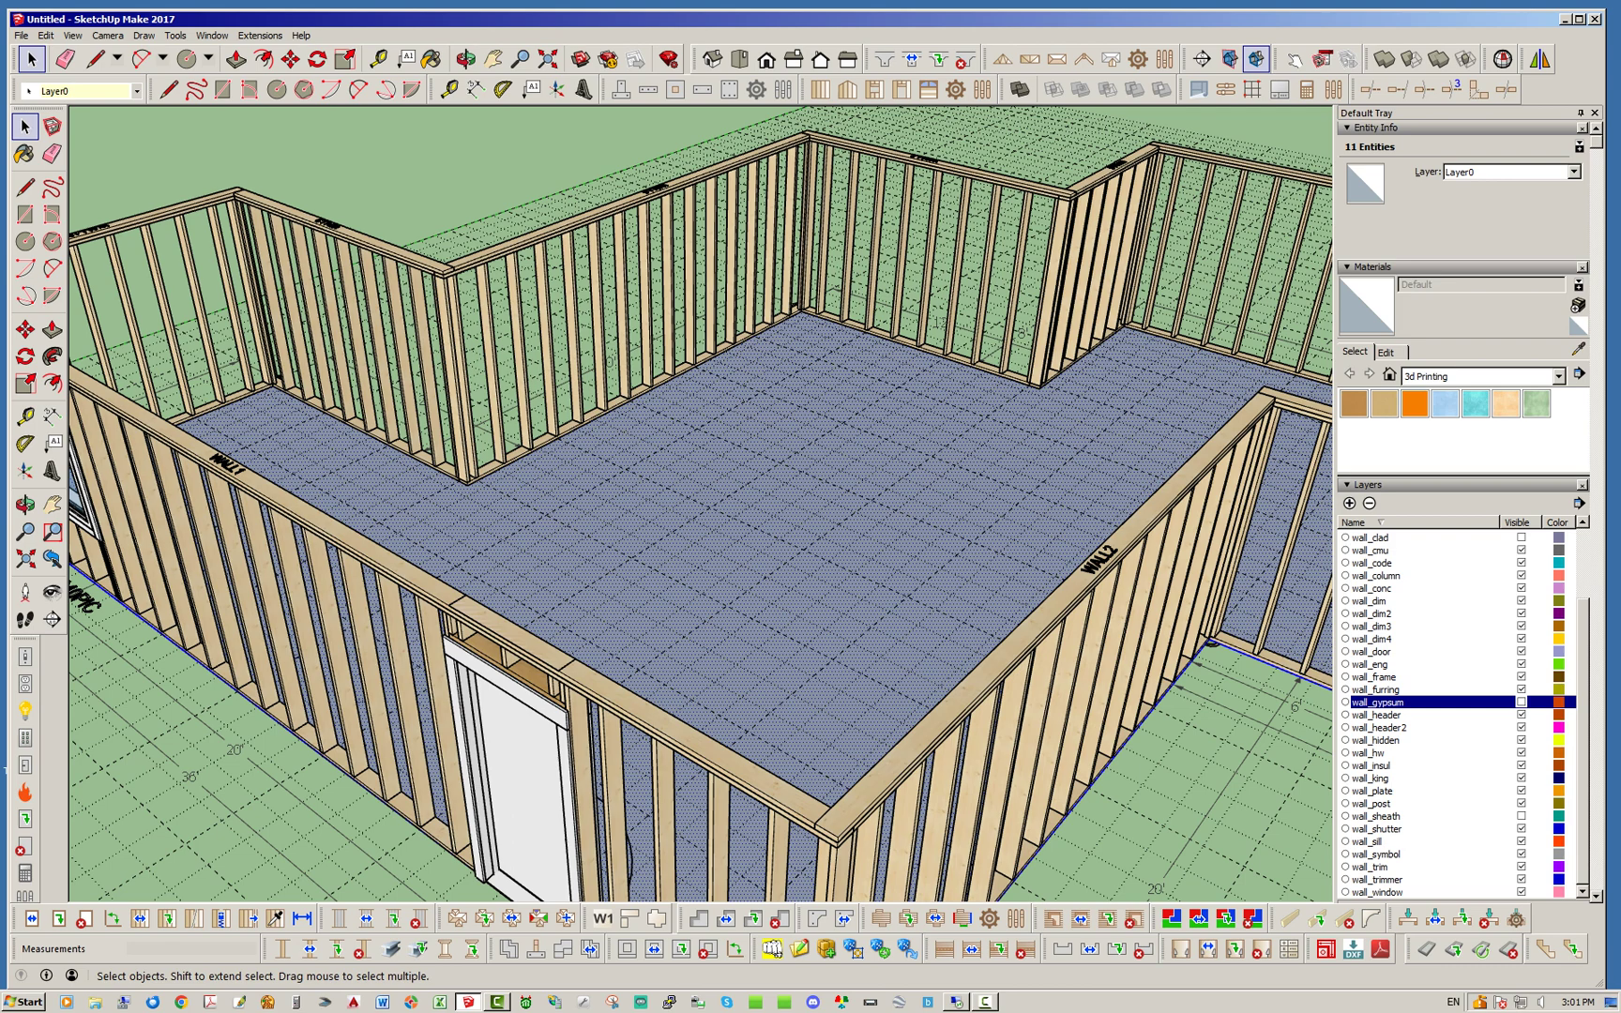
scroll(700, 504, down, 5)
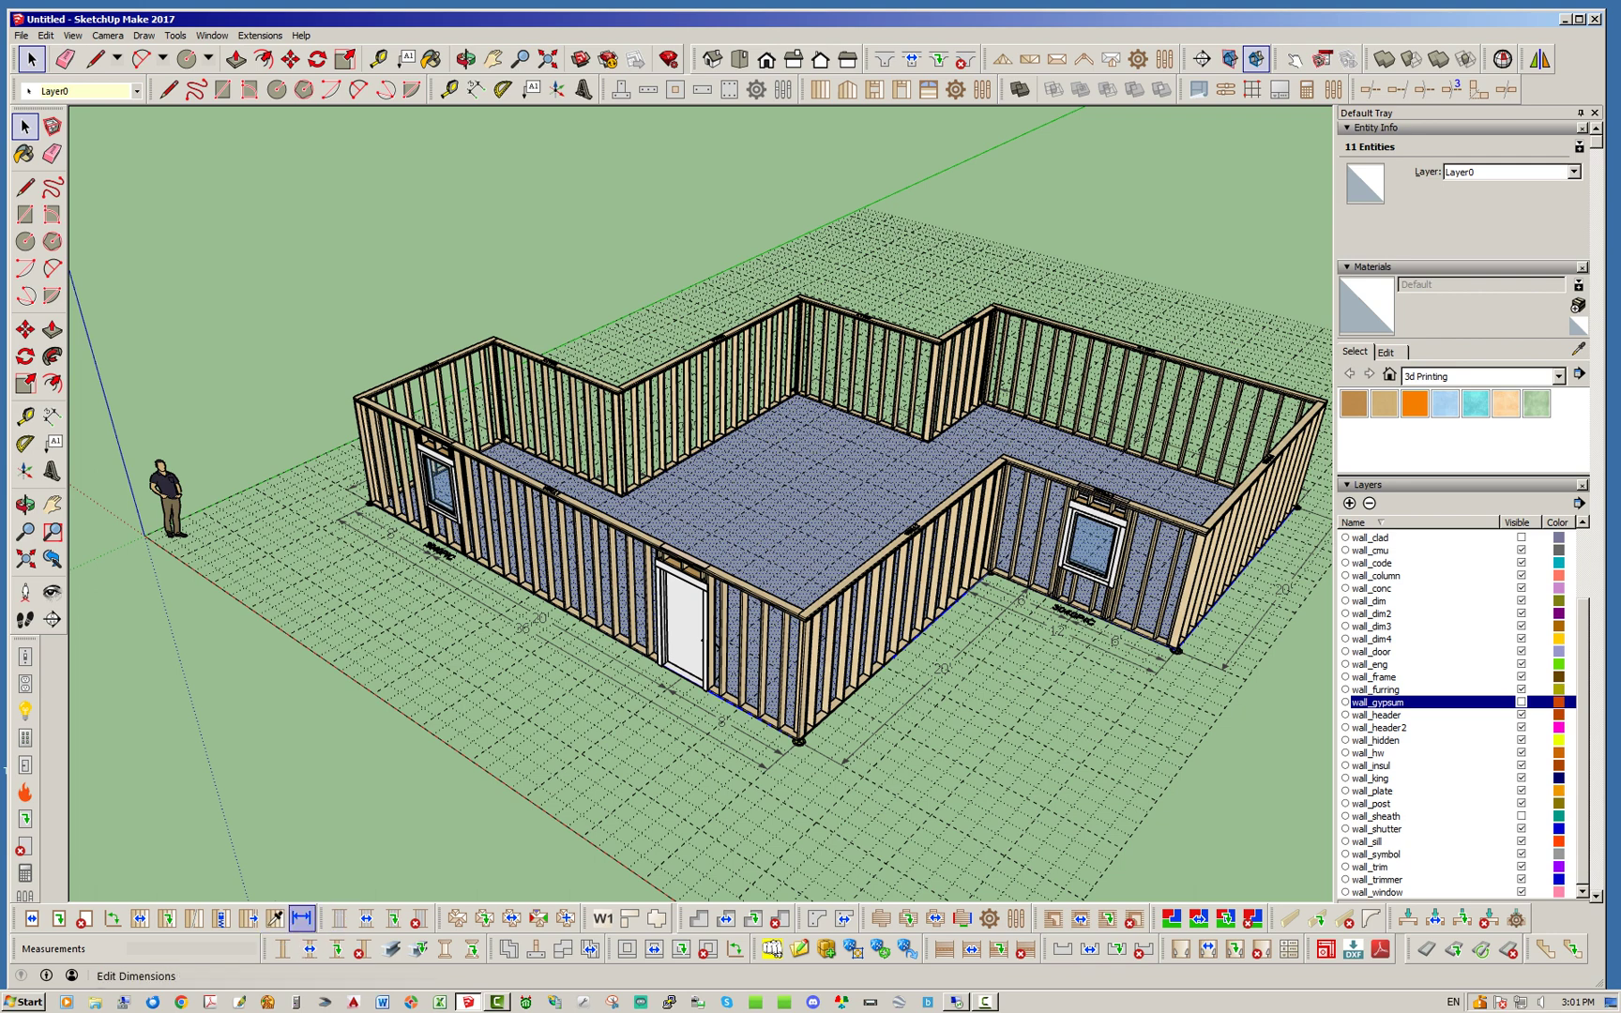
Step: Move the 20' wall nearest the door 2' inward with the Move Wall tool, snapping to the grid
click(140, 919)
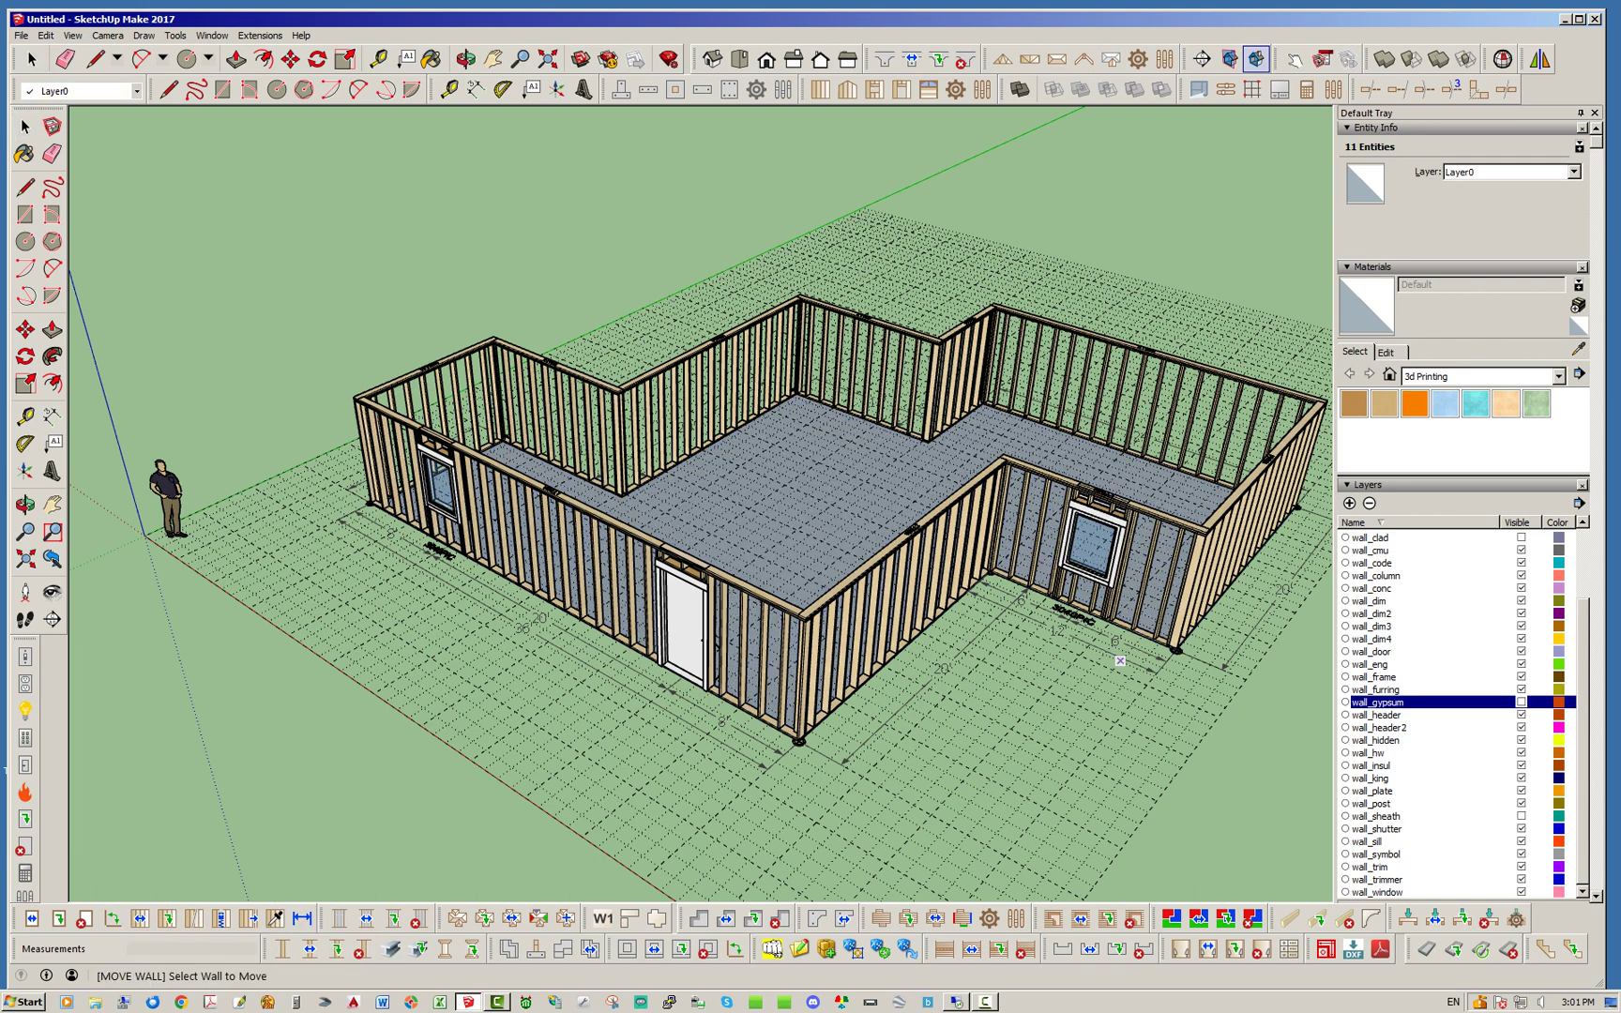
click(838, 766)
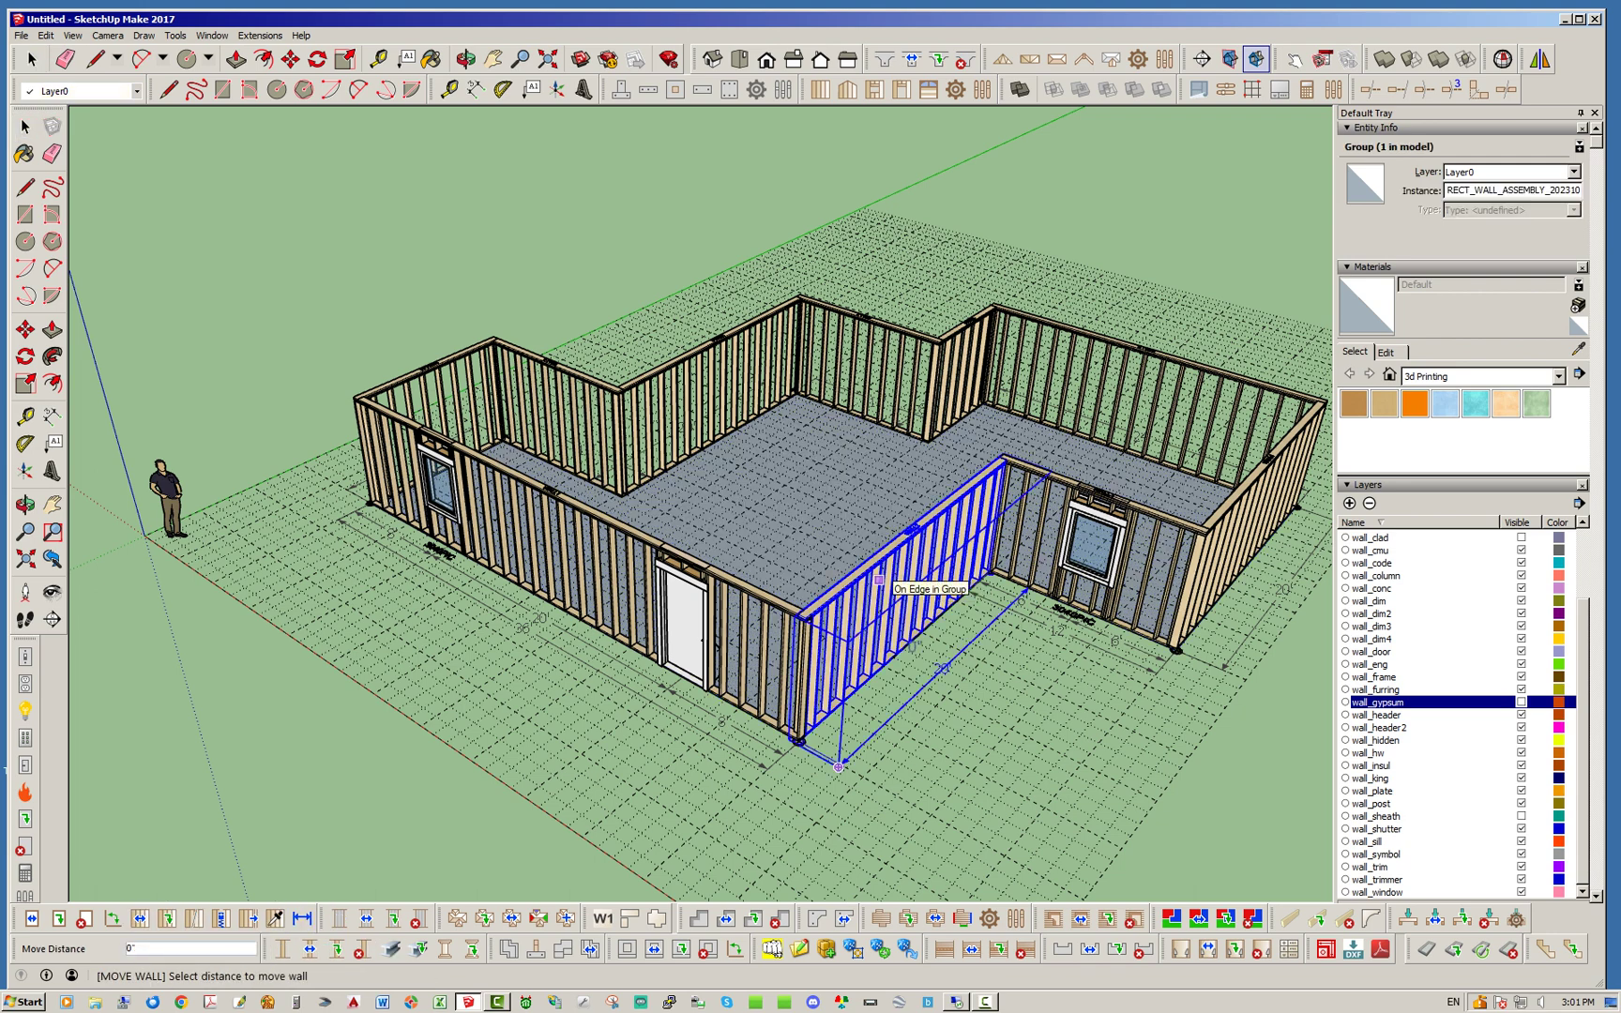
scroll(879, 579, up, 8)
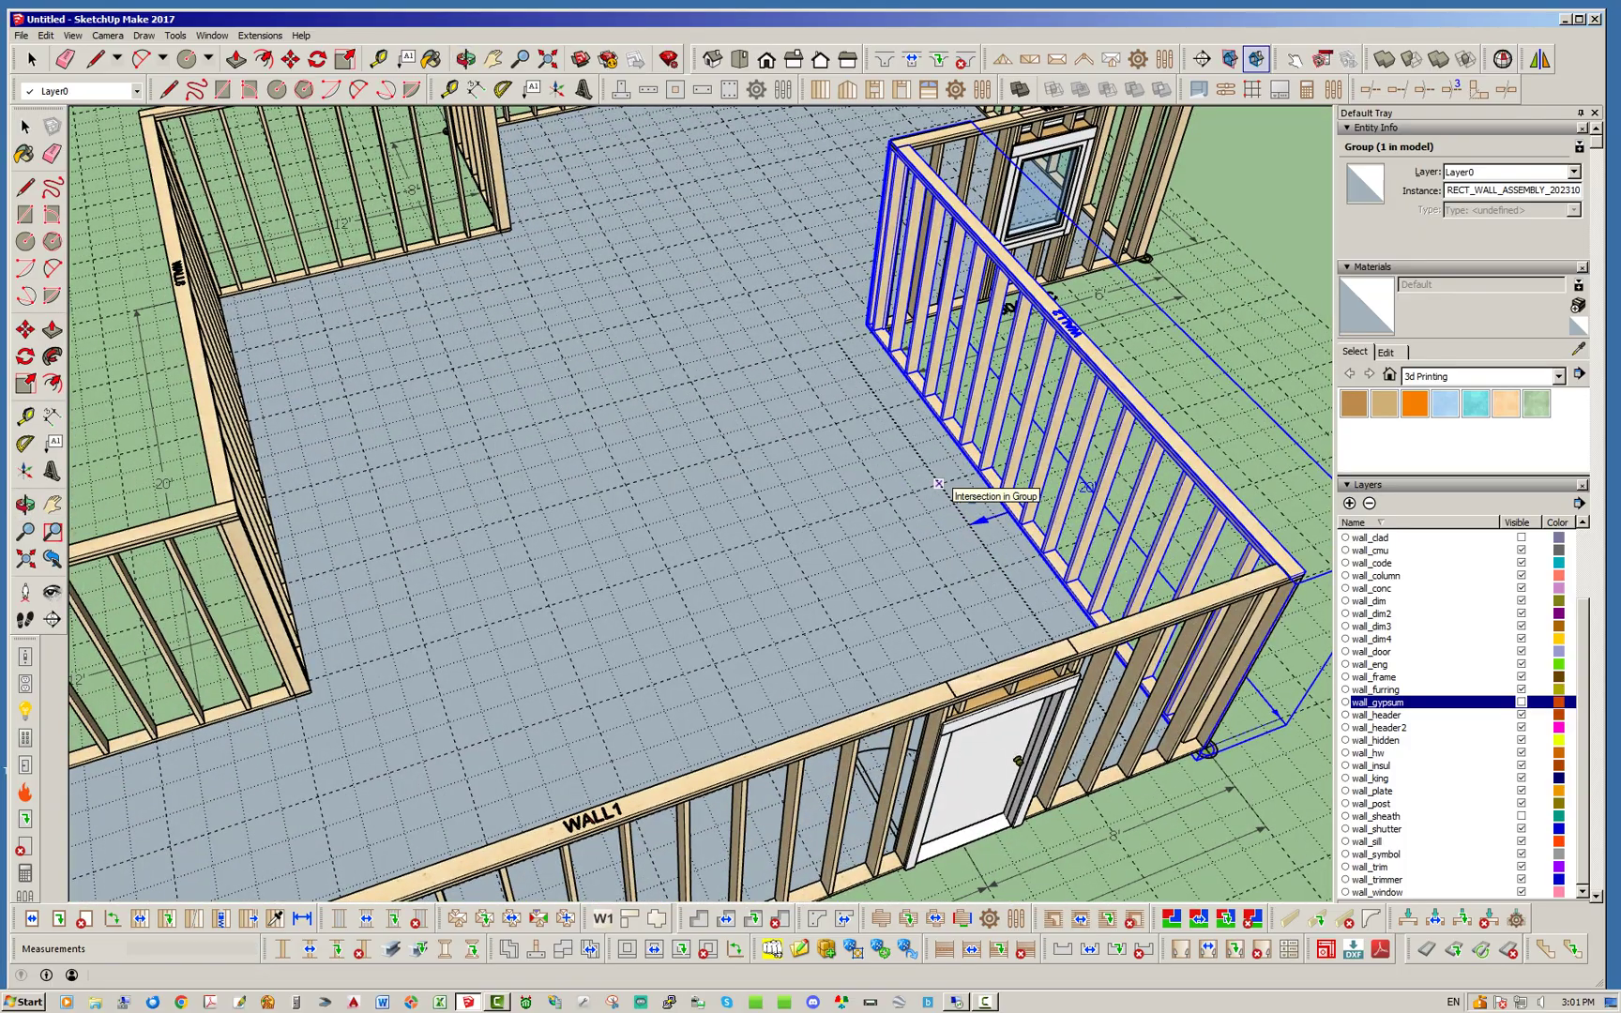
click(938, 484)
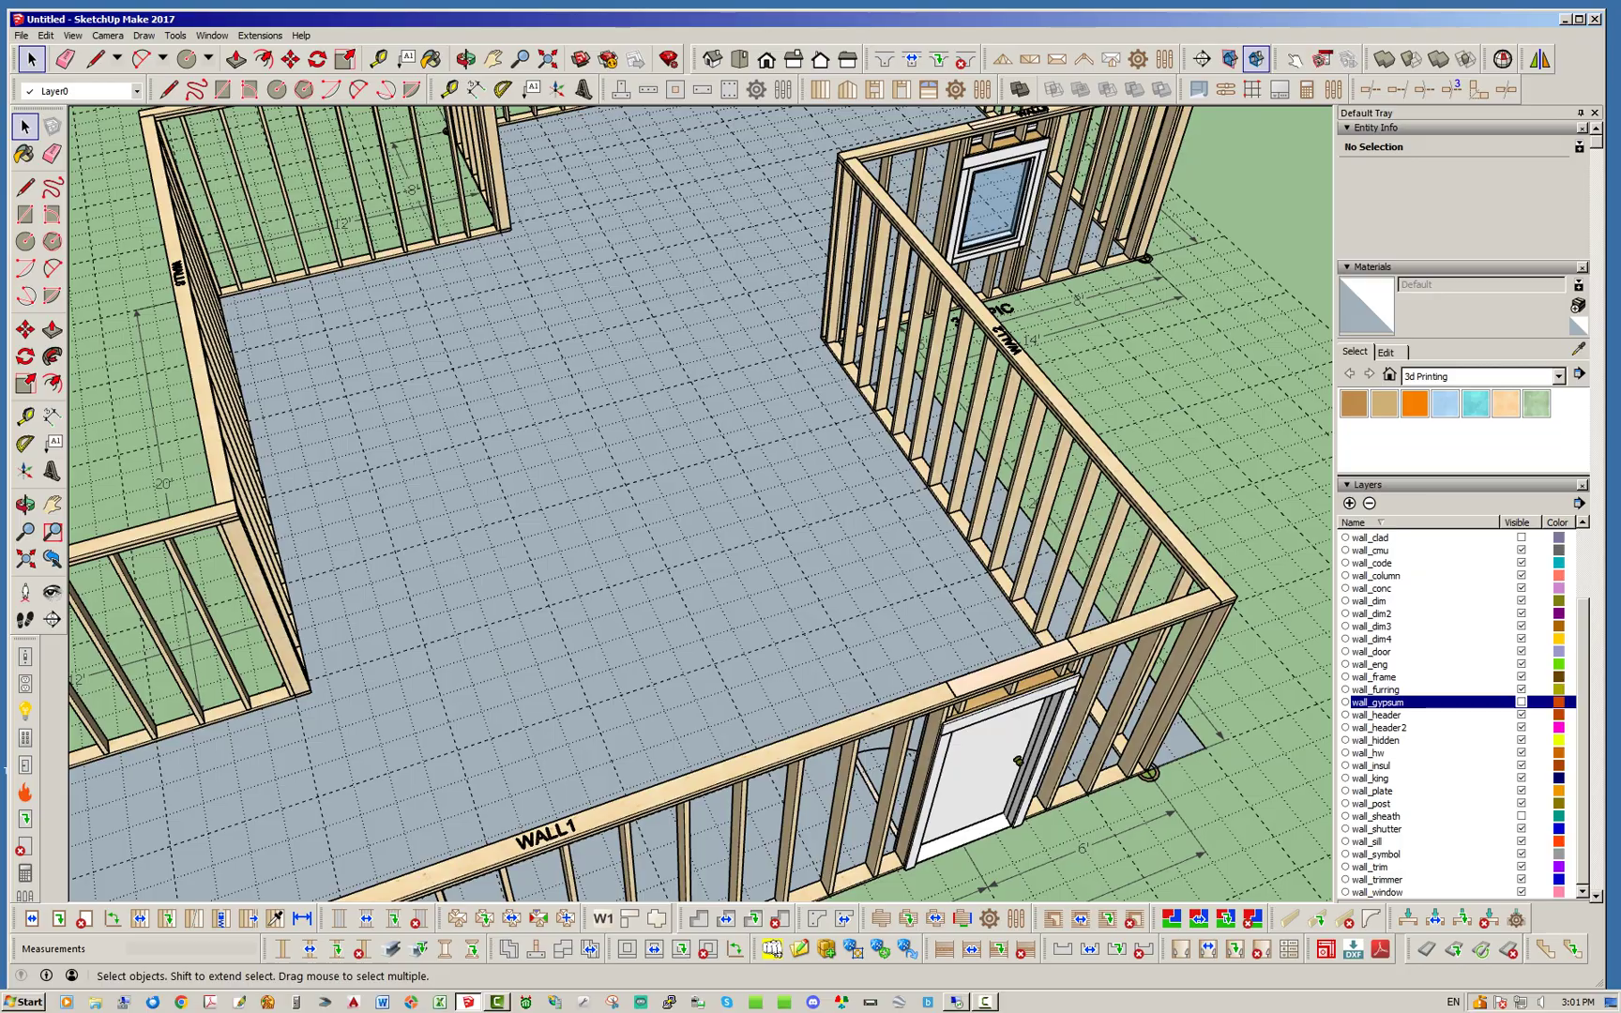
Step: Examine the moved wall and its adjoining walls and dimensions against the original footprint
middle_drag(975, 515, 756, 502)
key(shift+z)
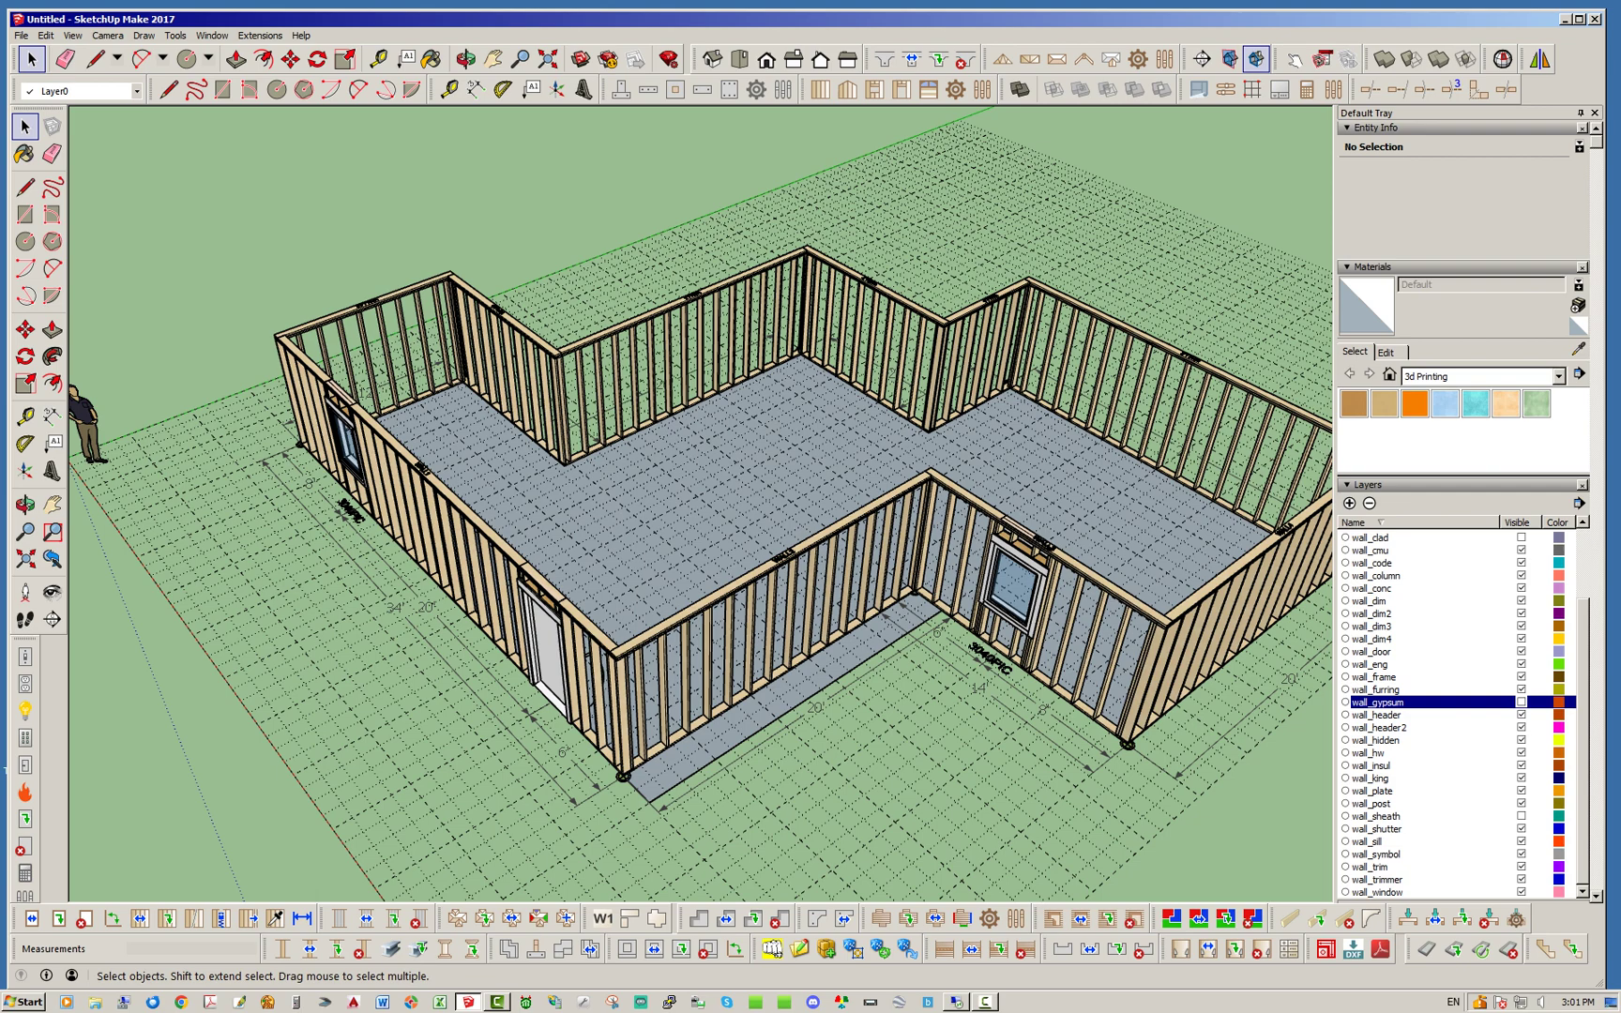
scroll(786, 596, down, 6)
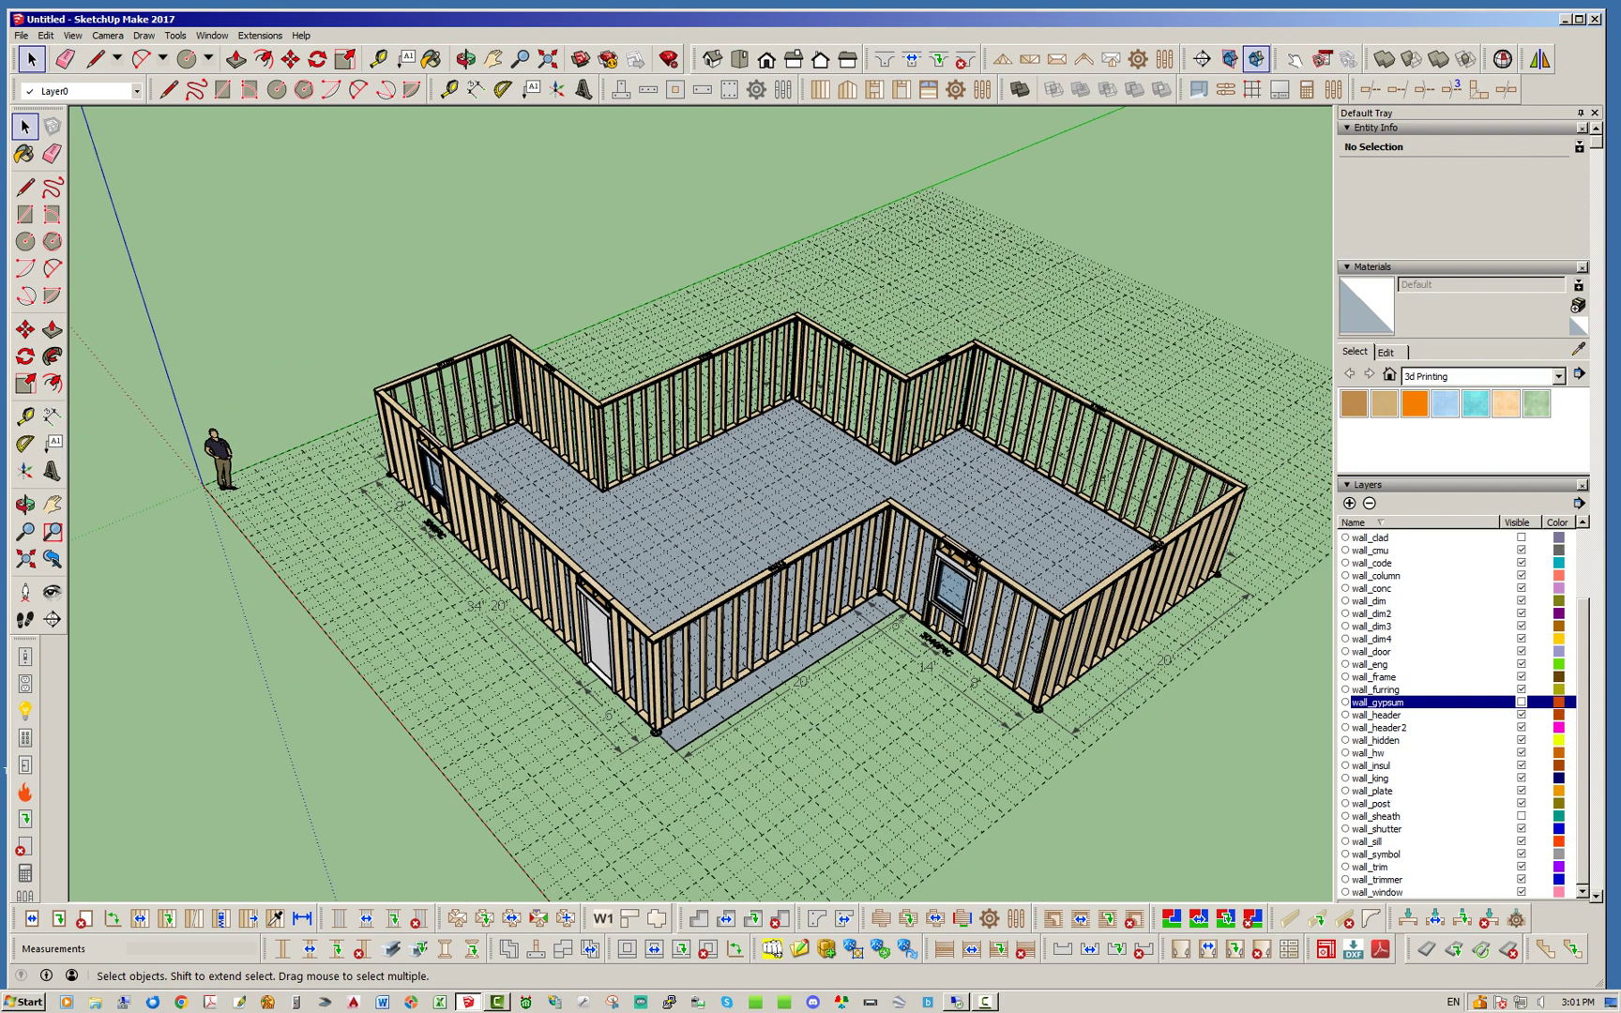
middle_drag(786, 595, 928, 581)
middle_drag(713, 601, 666, 591)
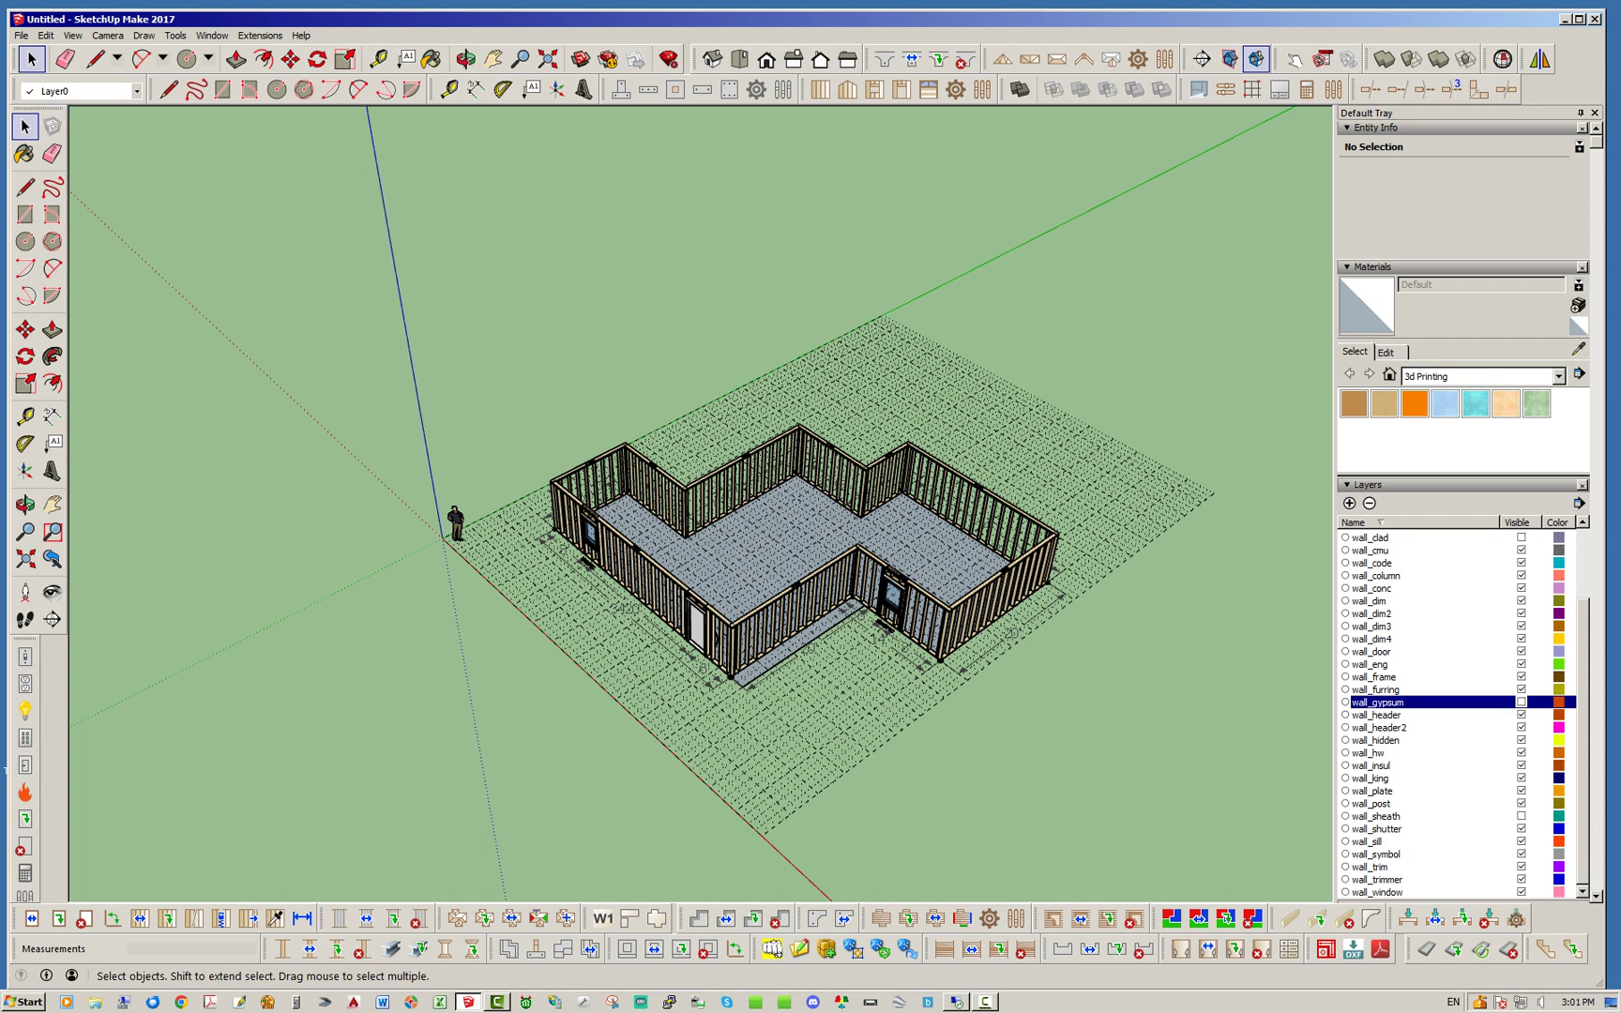
scroll(865, 572, up, 5)
middle_drag(865, 572, 816, 605)
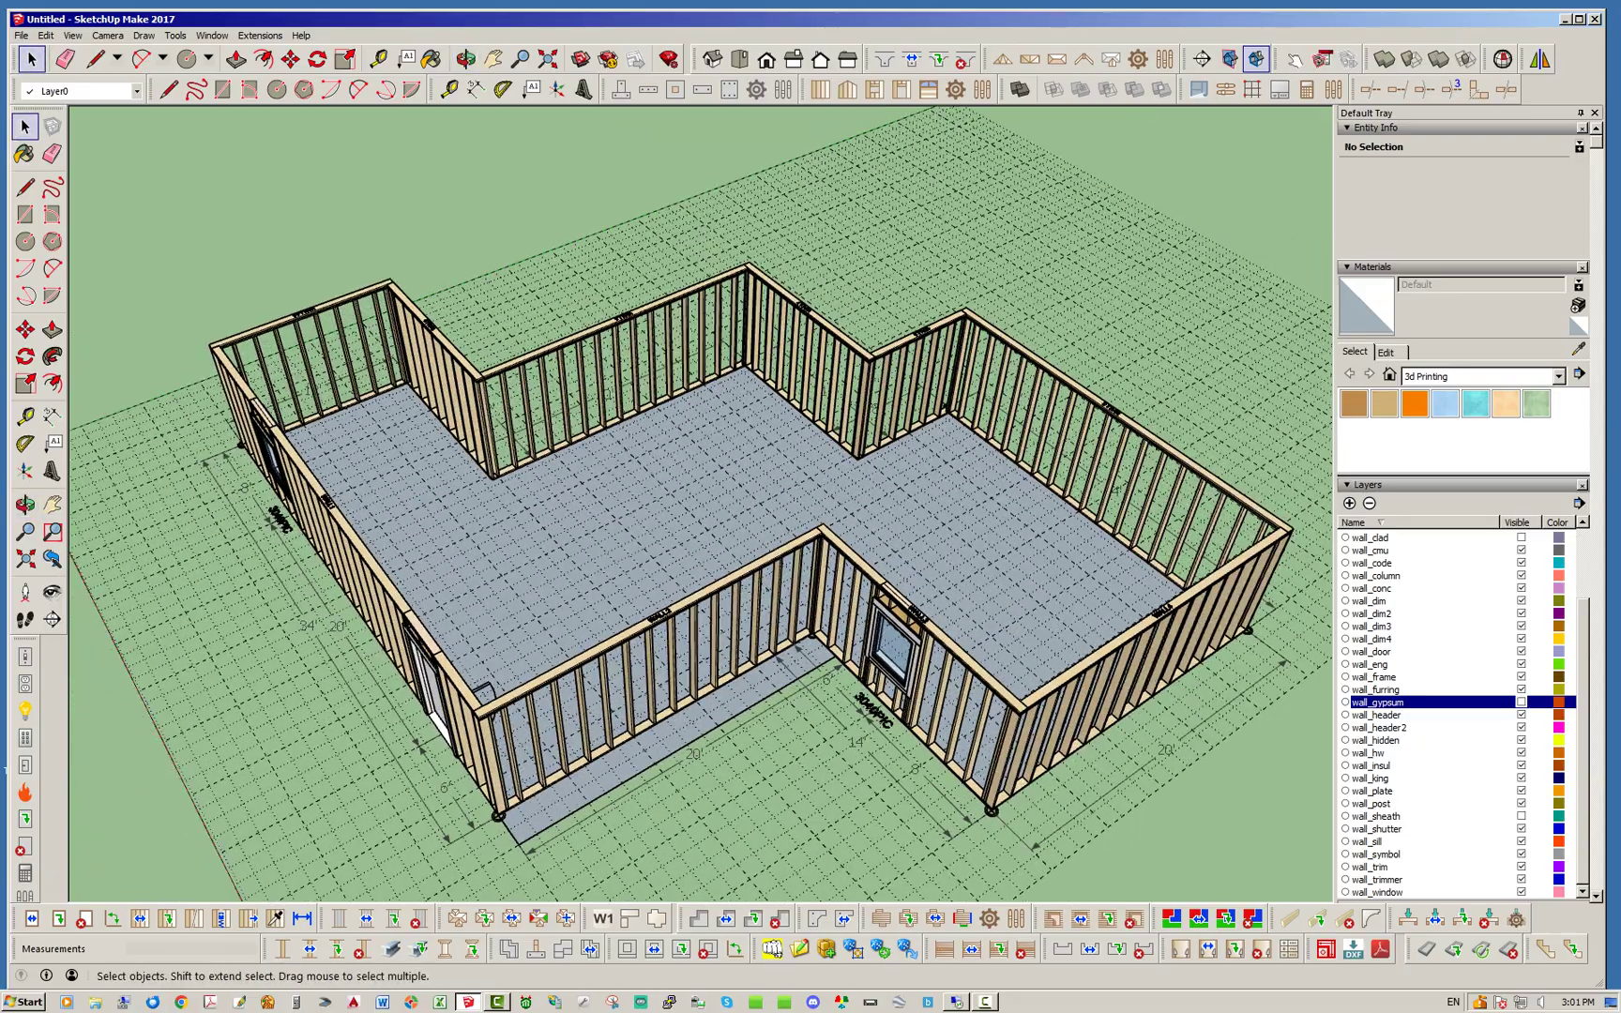